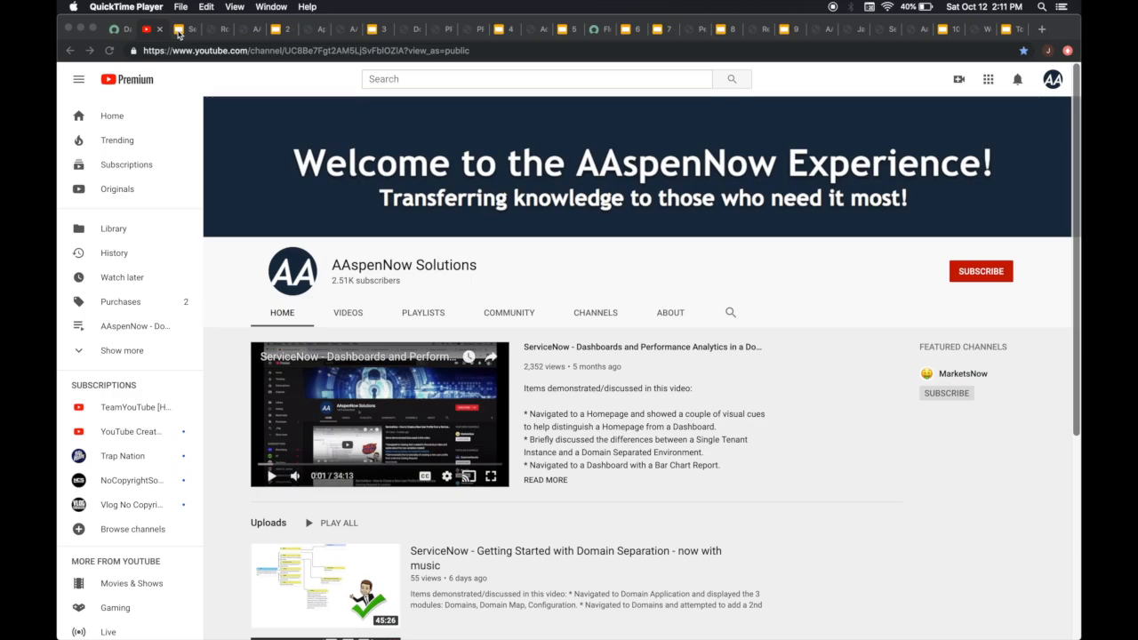
Open the Form Layout configuration for the Robin application server record
{"action": "left_click", "coordinate": [179, 29]}
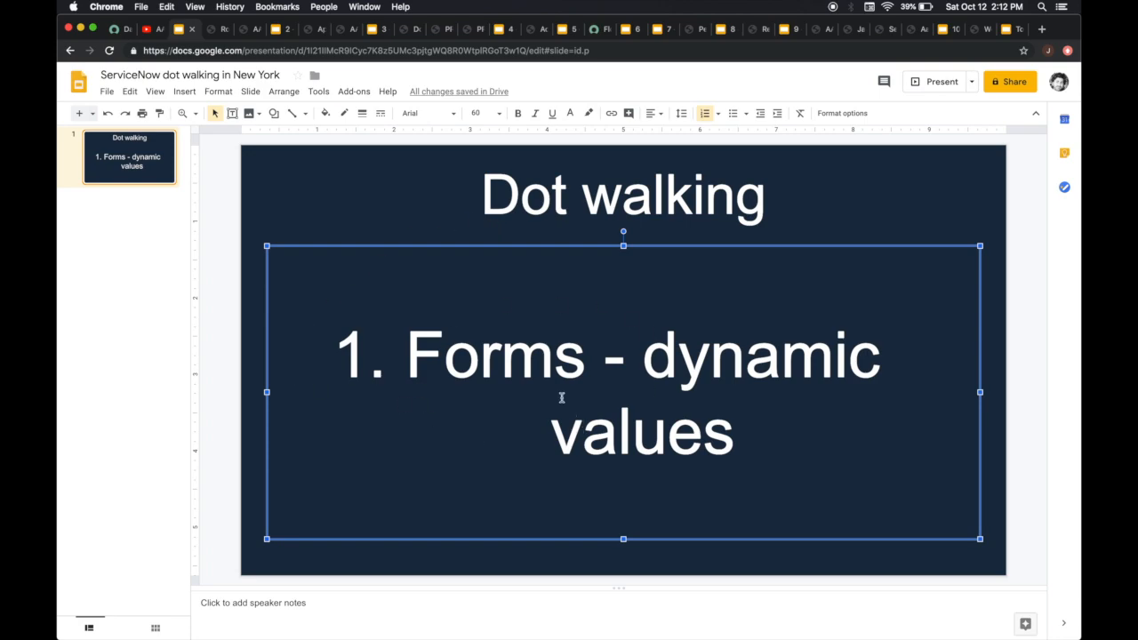
{"action": "left_click", "coordinate": [209, 30]}
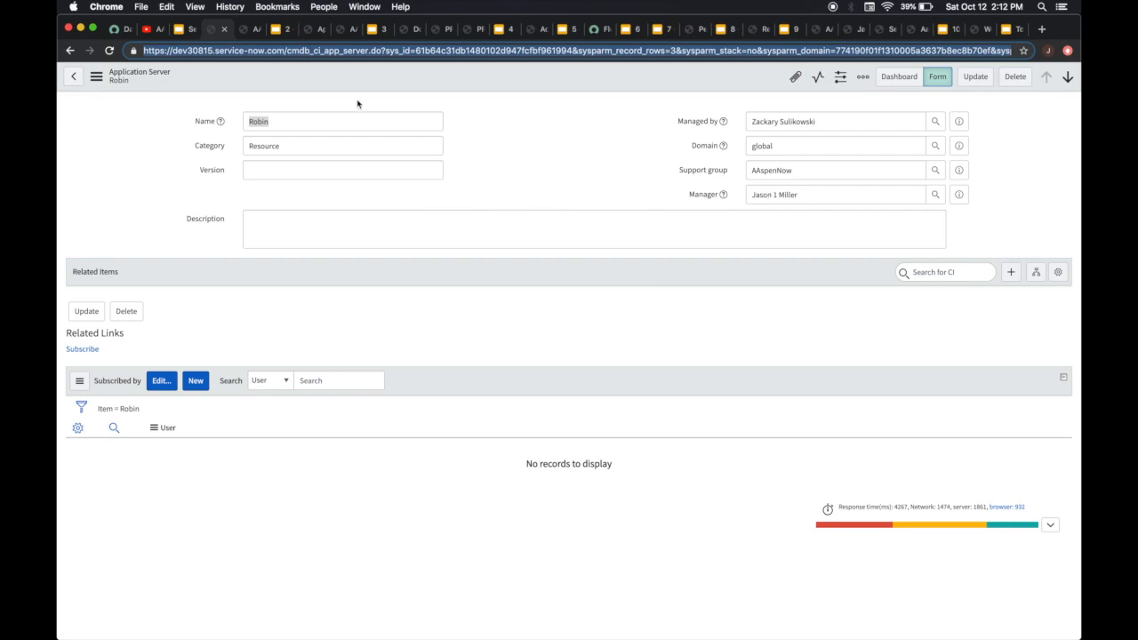
{"action": "left_click", "coordinate": [250, 28]}
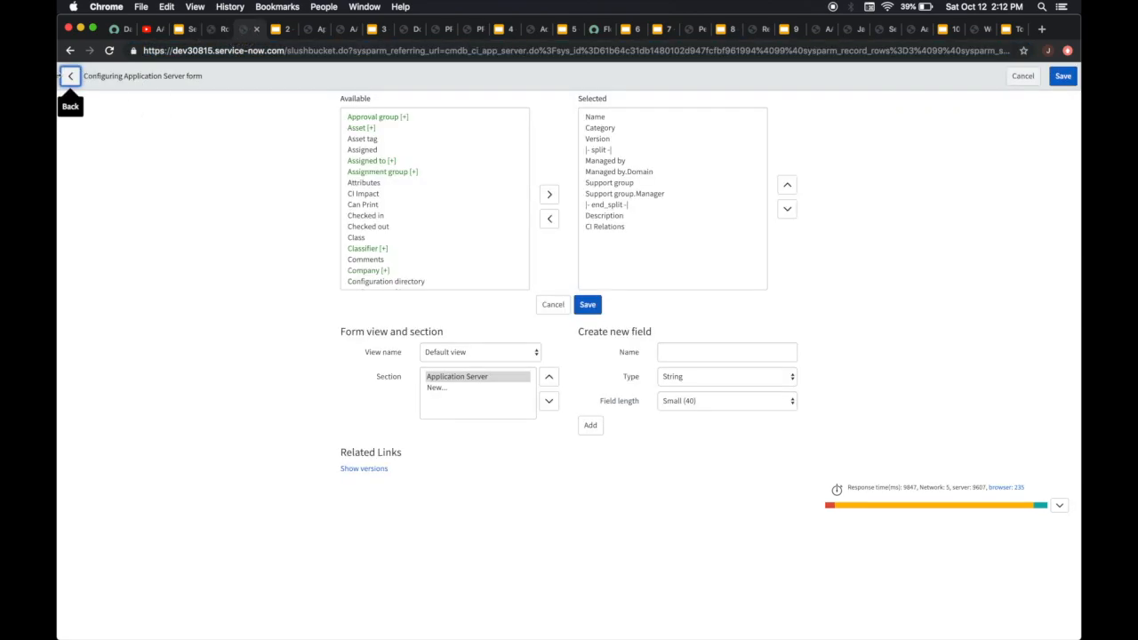
{"action": "left_click", "coordinate": [222, 29]}
{"action": "right_click", "coordinate": [460, 71]}
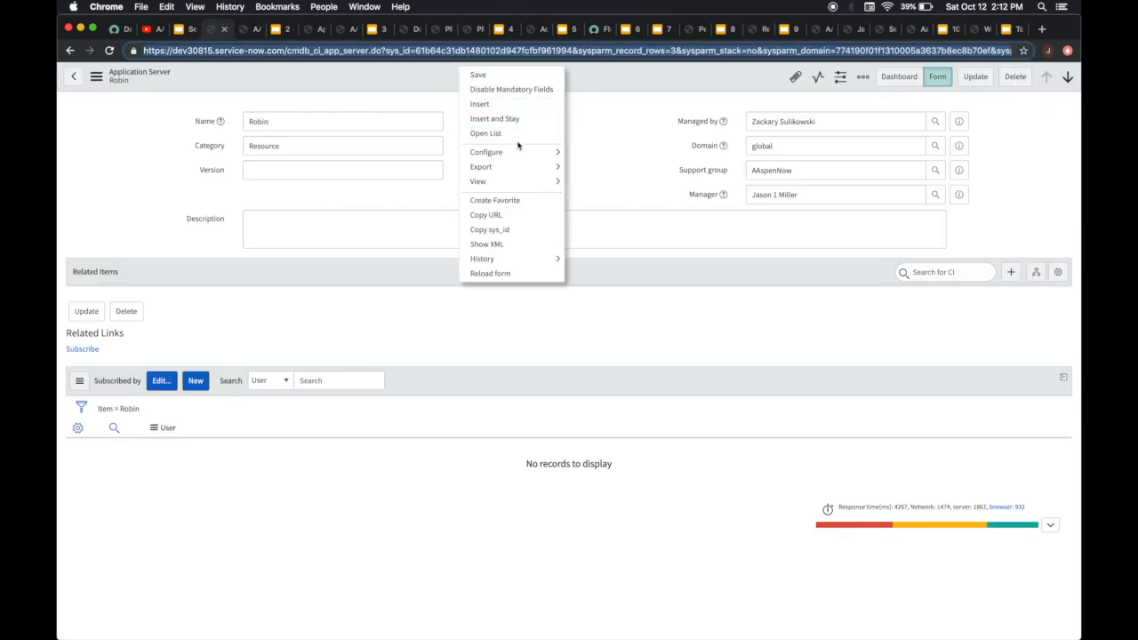
{"action": "mouse_move", "coordinate": [518, 153]}
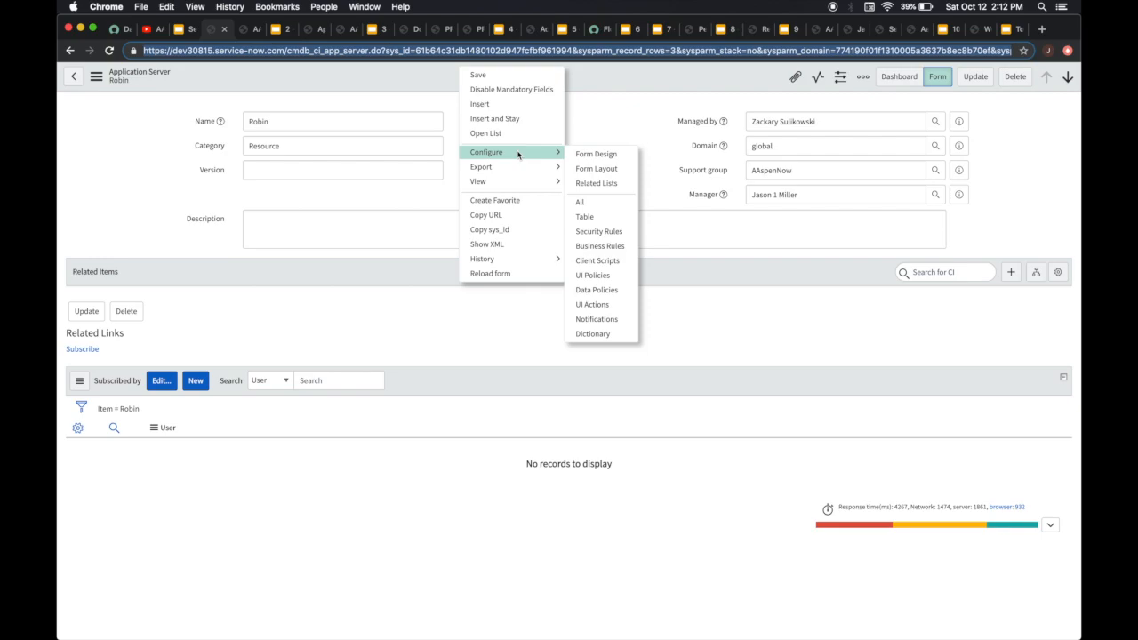
{"action": "left_click", "coordinate": [604, 169]}
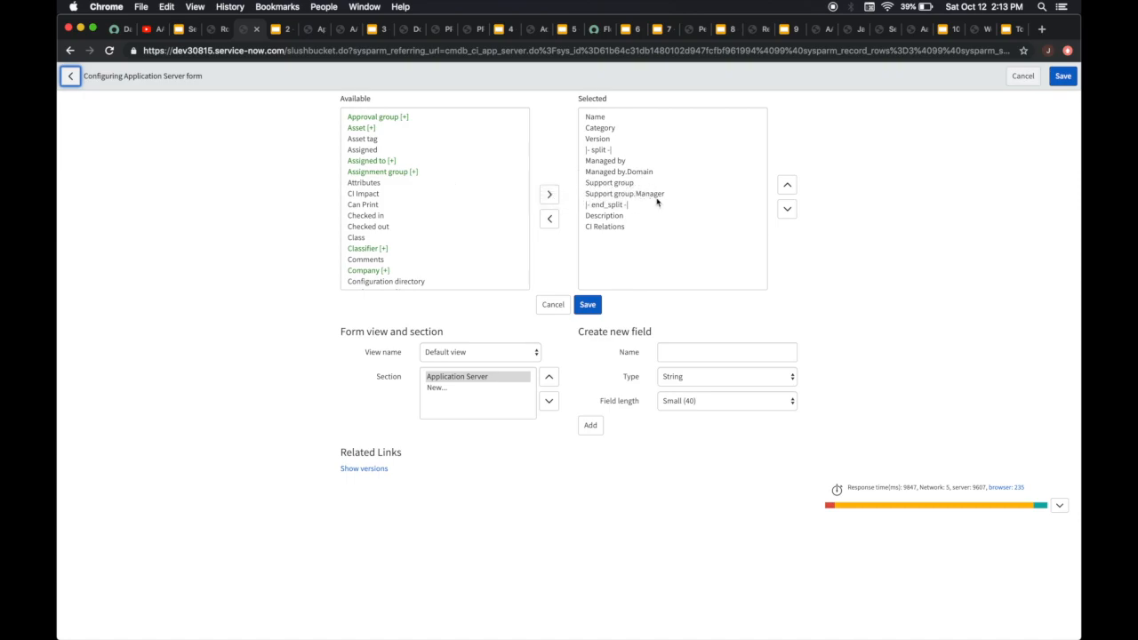
Expand the Support group reference field in the form's available fields to list its group fields
{"action": "scroll", "coordinate": [444, 213], "scroll_direction": "down", "scroll_amount": 5}
{"action": "scroll", "coordinate": [445, 211], "scroll_direction": "down", "scroll_amount": 15}
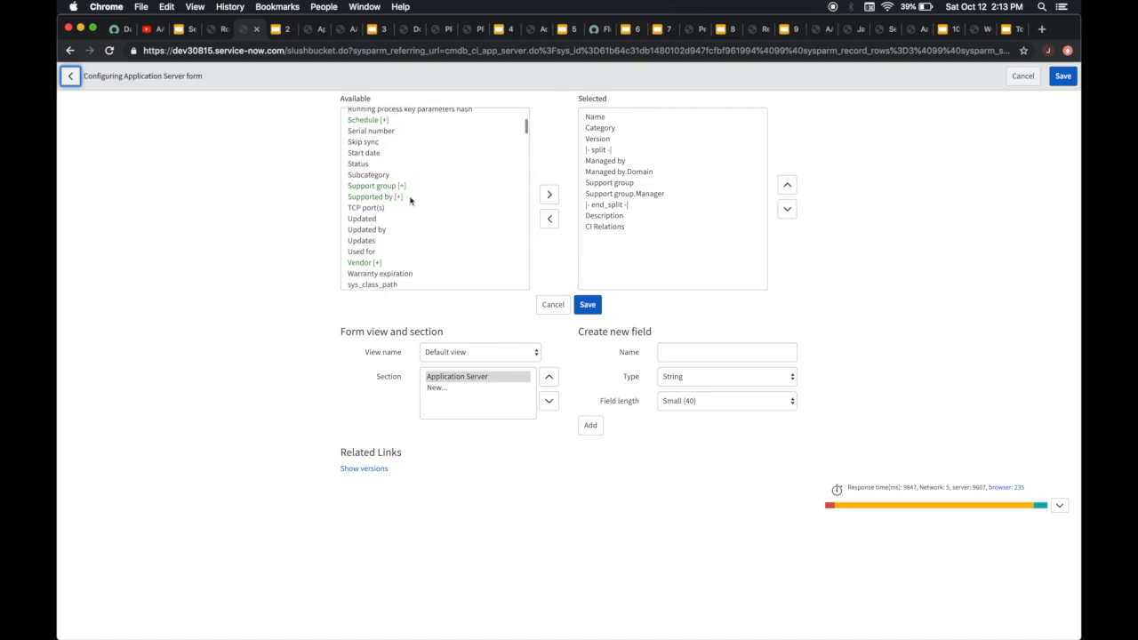
{"action": "left_click", "coordinate": [373, 187]}
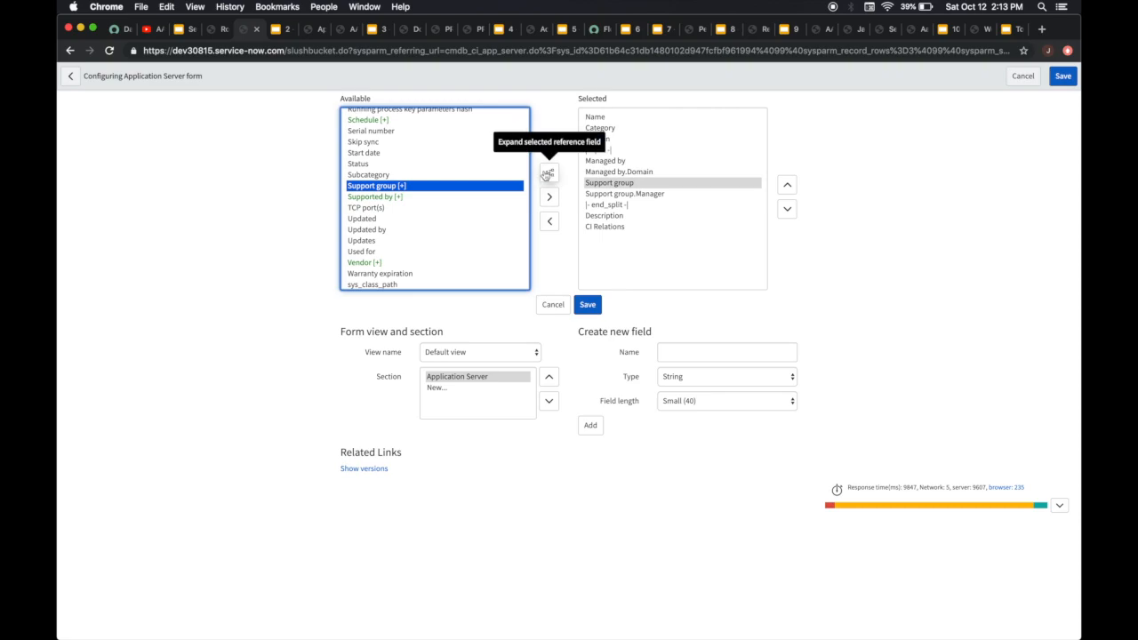
{"action": "left_click", "coordinate": [547, 173]}
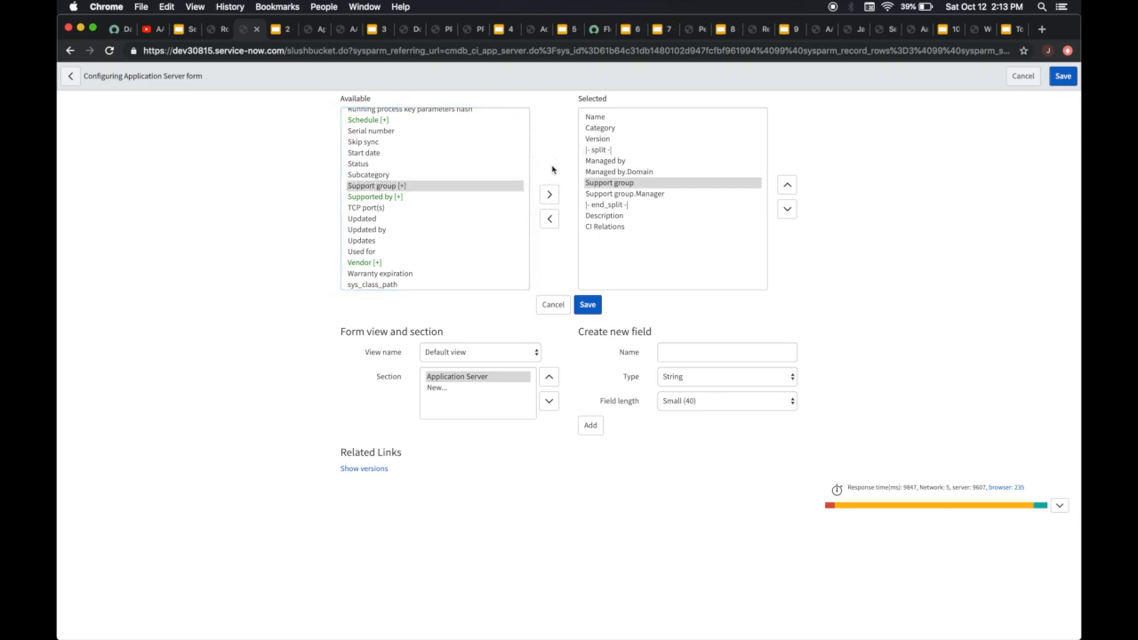
{"action": "scroll", "coordinate": [472, 149], "scroll_direction": "up", "scroll_amount": 5}
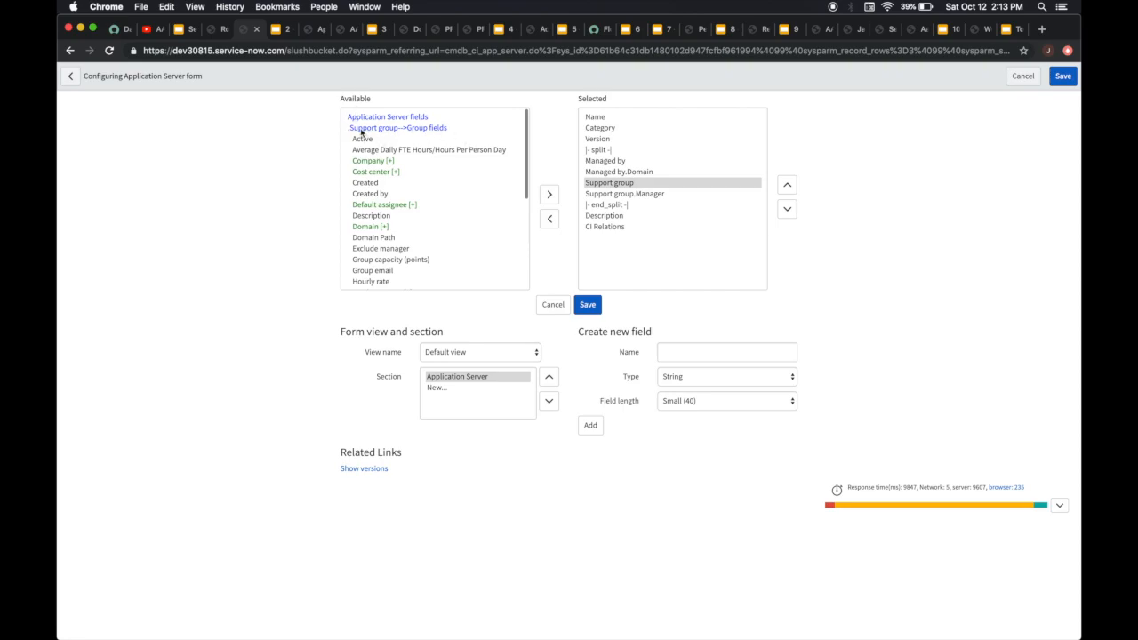
Add the support group's Domain field to the selected form fields directly after Support group.Manager
{"action": "scroll", "coordinate": [410, 231], "scroll_direction": "down", "scroll_amount": 1}
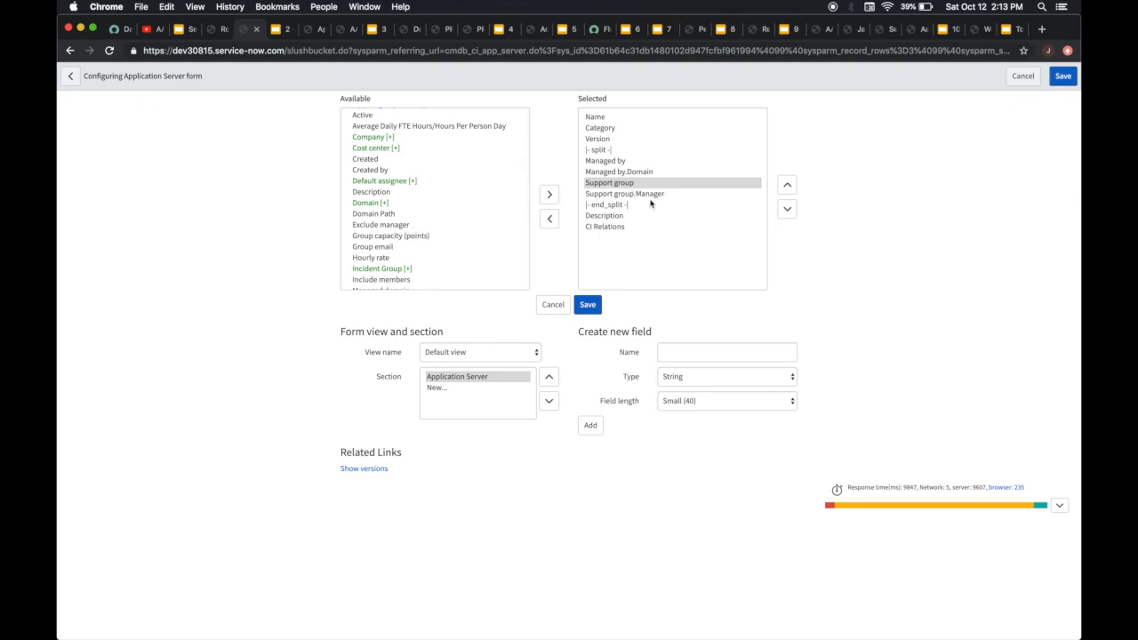
{"action": "scroll", "coordinate": [452, 202], "scroll_direction": "down", "scroll_amount": 1}
{"action": "scroll", "coordinate": [452, 201], "scroll_direction": "down", "scroll_amount": 3}
{"action": "scroll", "coordinate": [451, 202], "scroll_direction": "down", "scroll_amount": 3}
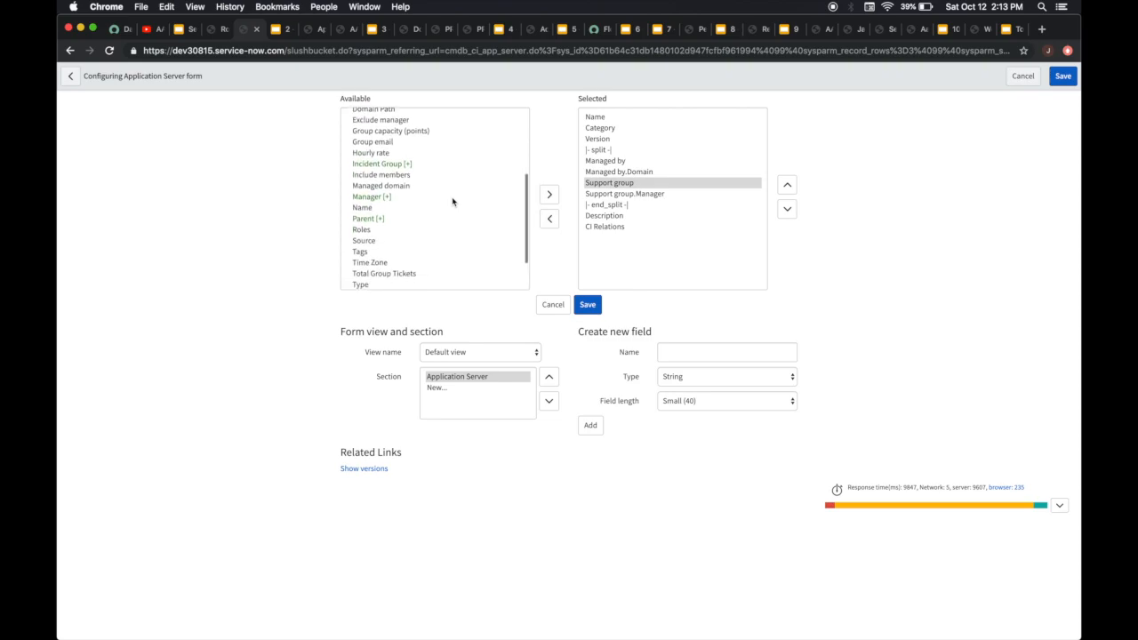
{"action": "scroll", "coordinate": [452, 202], "scroll_direction": "up", "scroll_amount": 6}
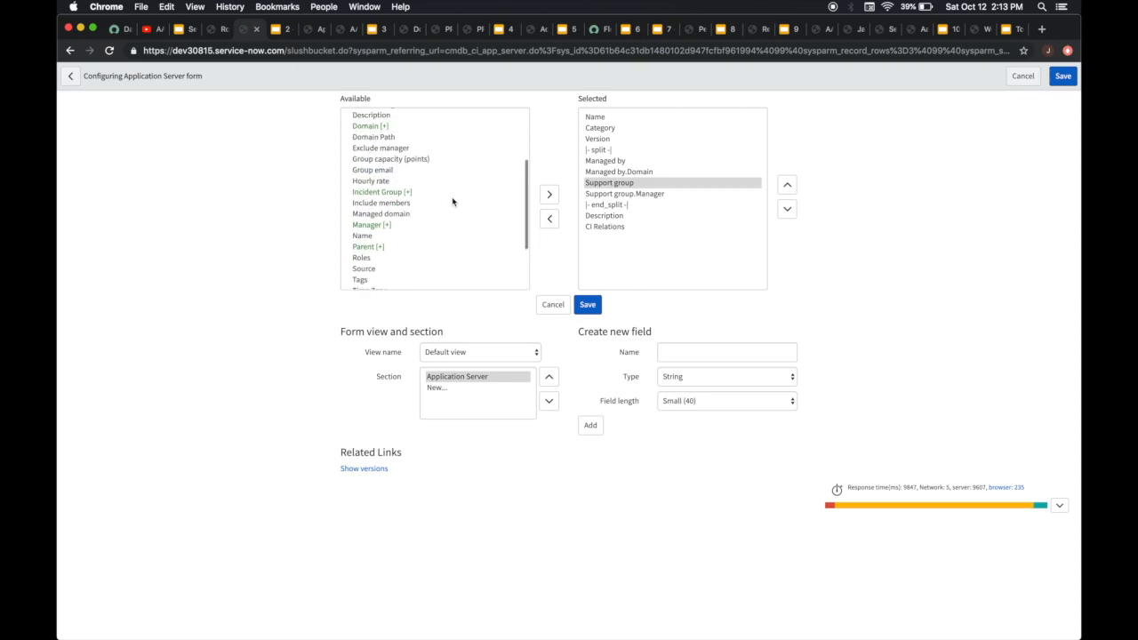
{"action": "left_click", "coordinate": [354, 196]}
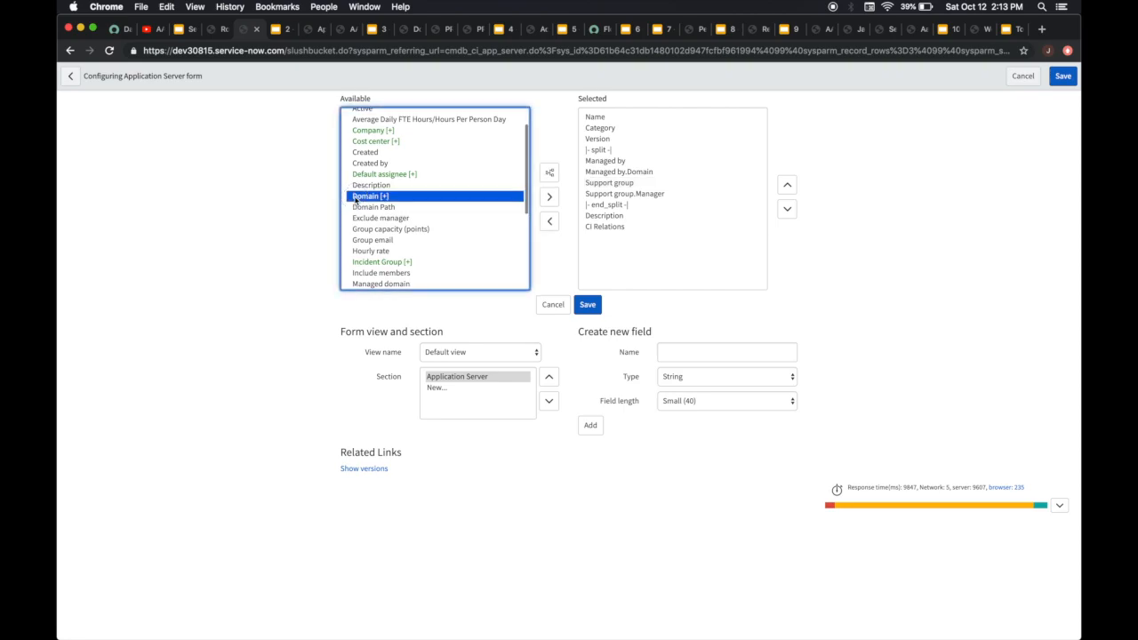
{"action": "left_click", "coordinate": [612, 195]}
{"action": "left_click", "coordinate": [459, 197]}
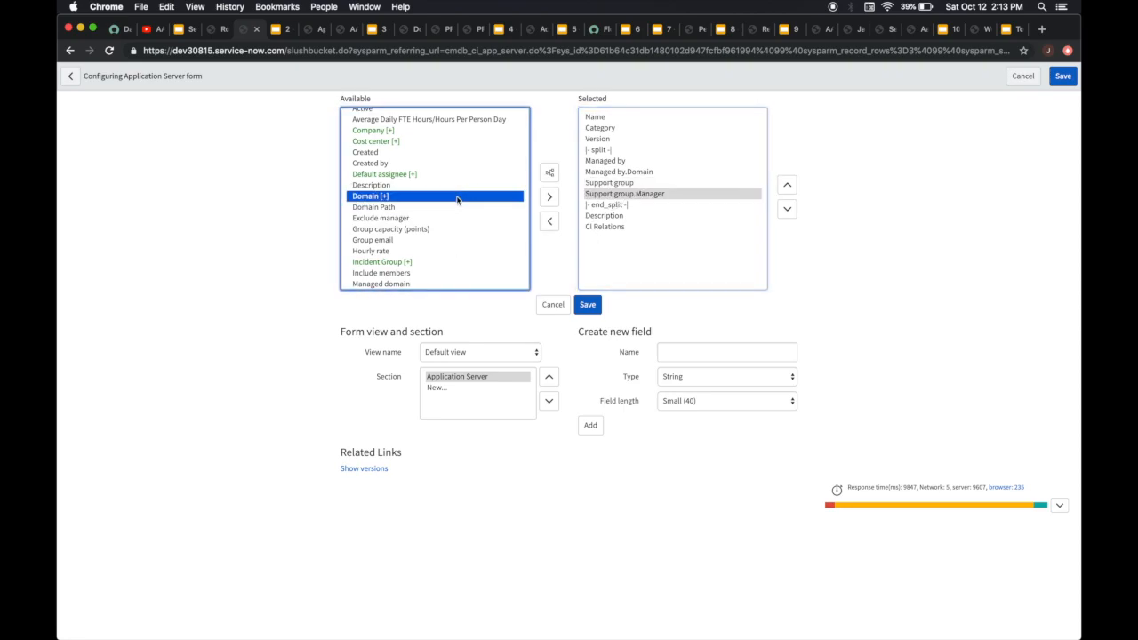
{"action": "left_click", "coordinate": [548, 196]}
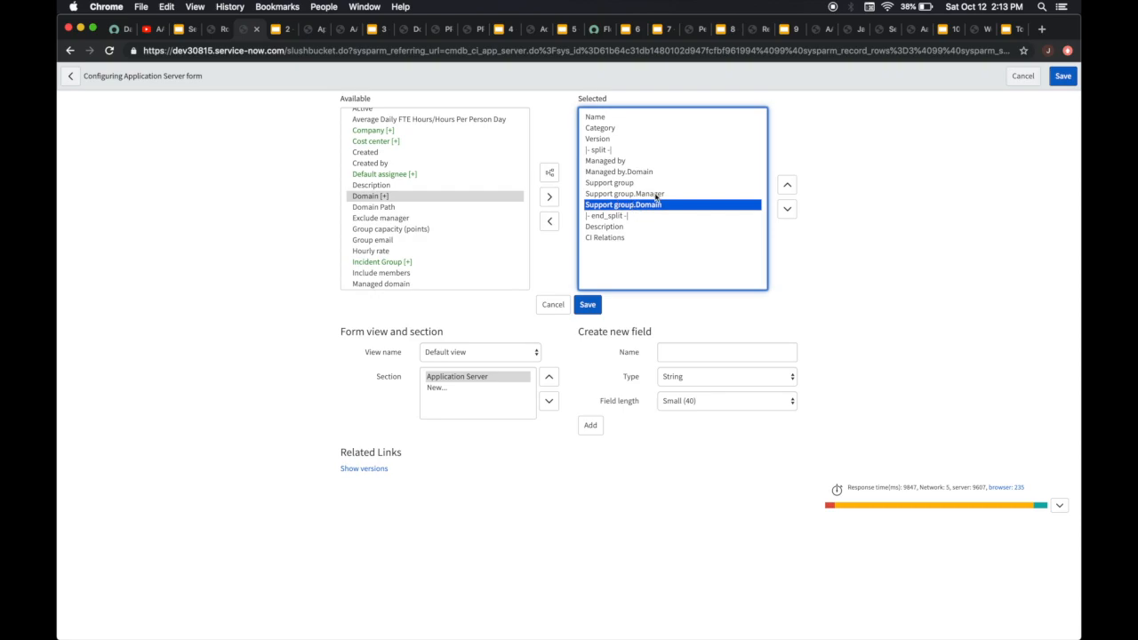
Save the form layout and reload the Robin application server form
{"action": "left_click", "coordinate": [589, 305]}
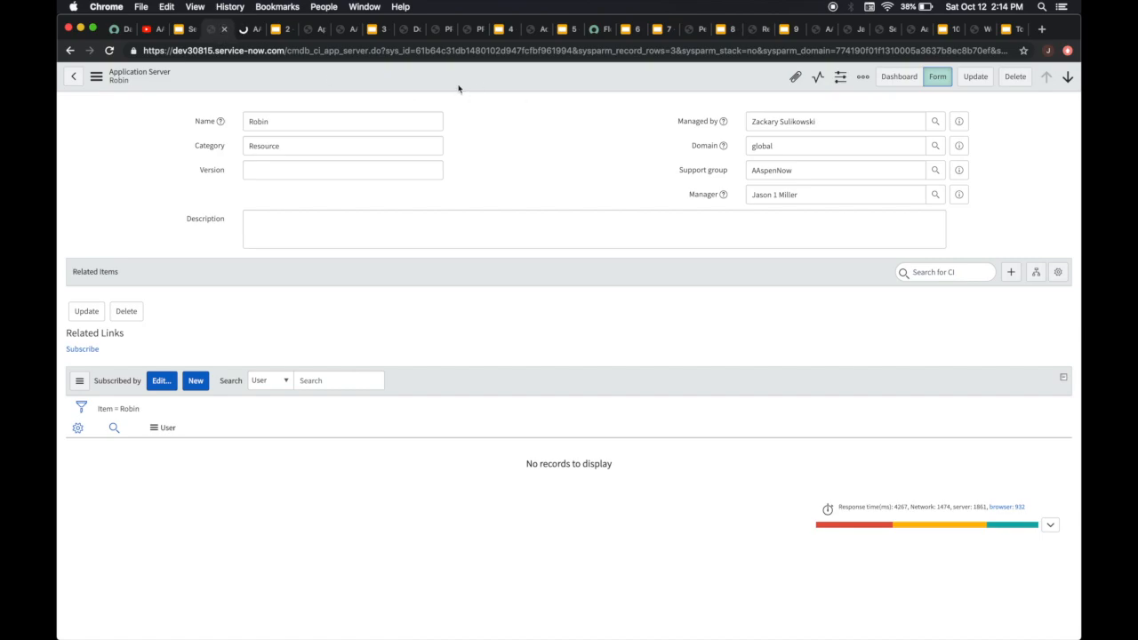
{"action": "right_click", "coordinate": [486, 83]}
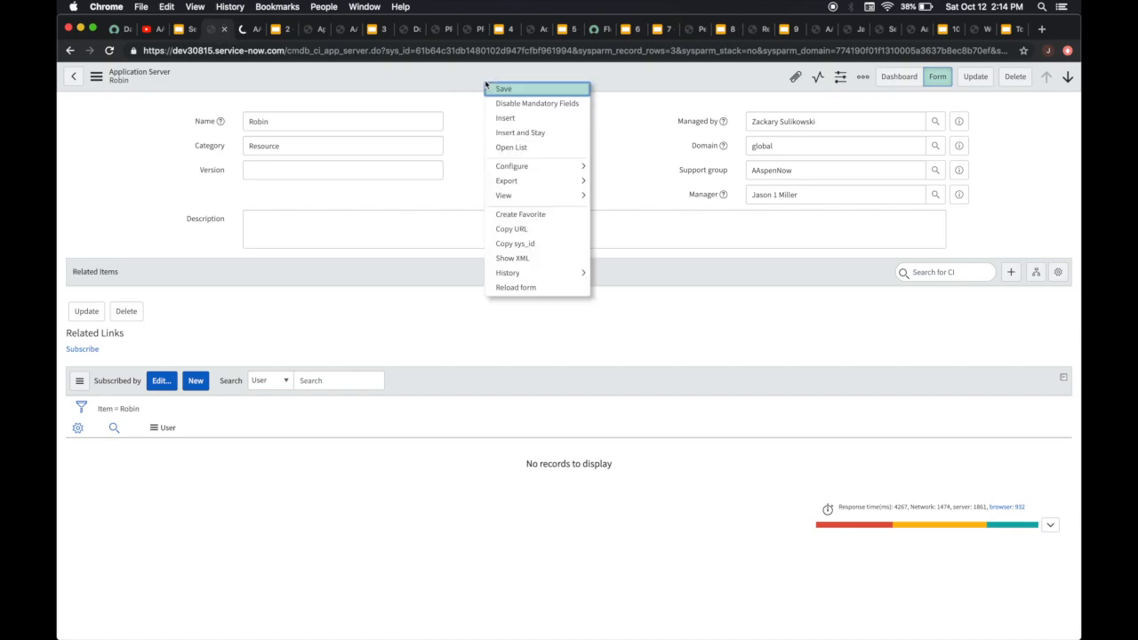
{"action": "left_click", "coordinate": [516, 286]}
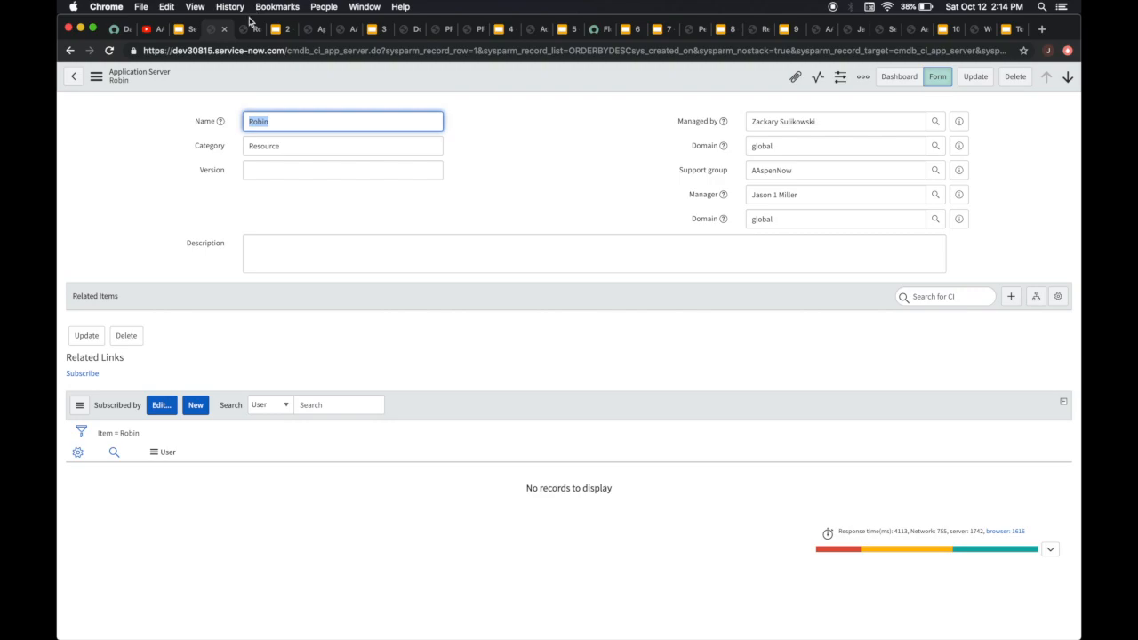
Create a new record from the Application Servers list, proceed past the security warning, and name it Superman
{"action": "left_click", "coordinate": [274, 30]}
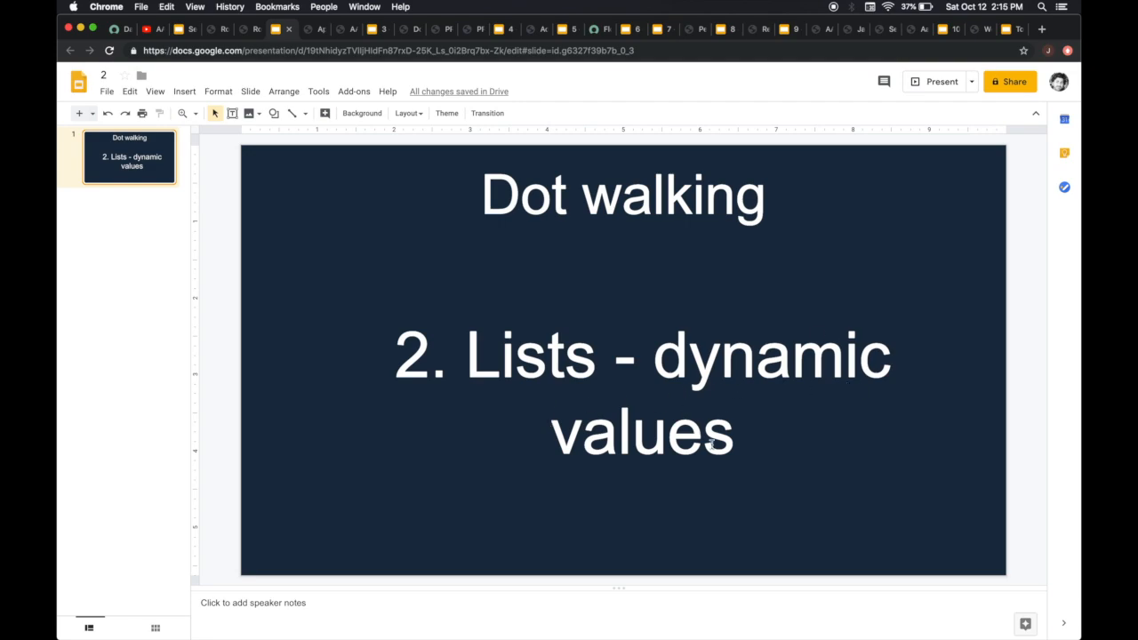
{"action": "left_click", "coordinate": [308, 35]}
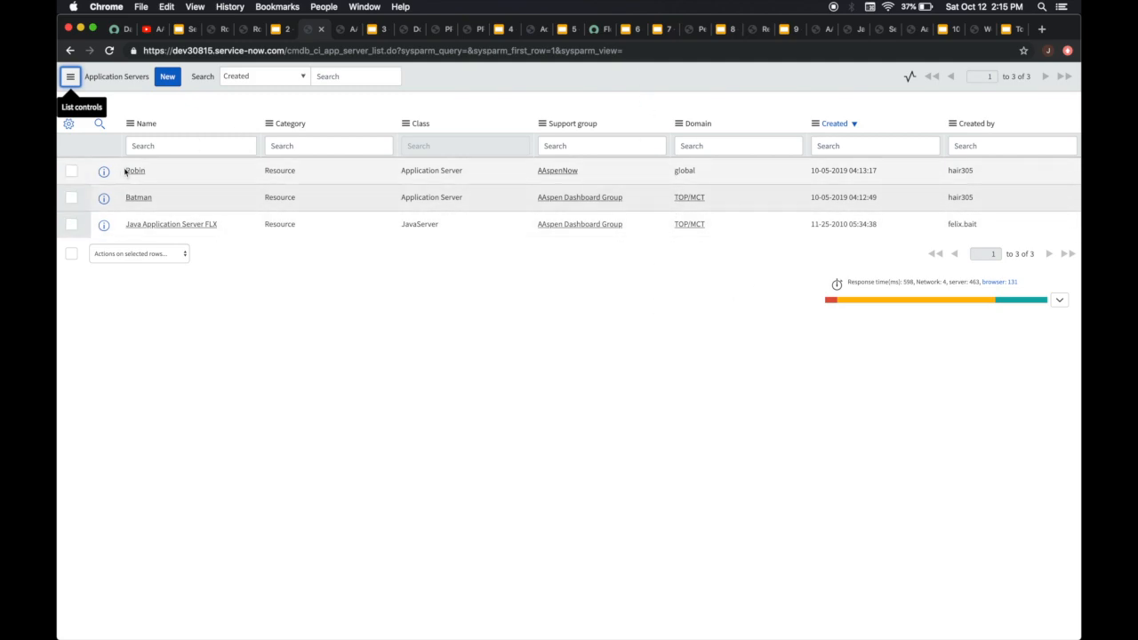
{"action": "left_click", "coordinate": [165, 77]}
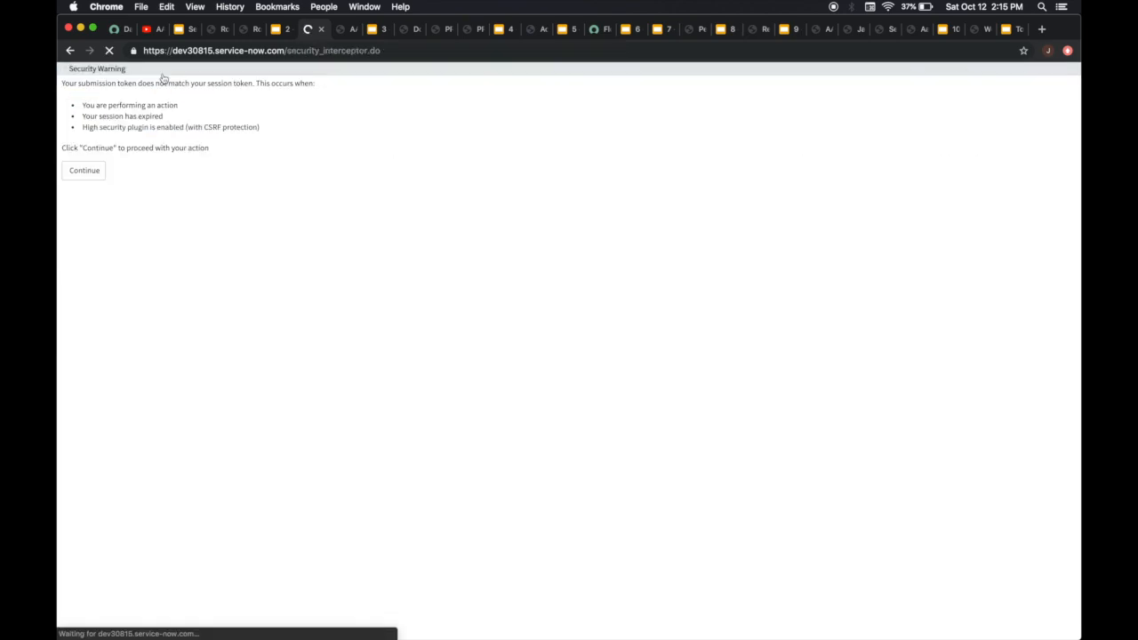
{"action": "left_click", "coordinate": [93, 169]}
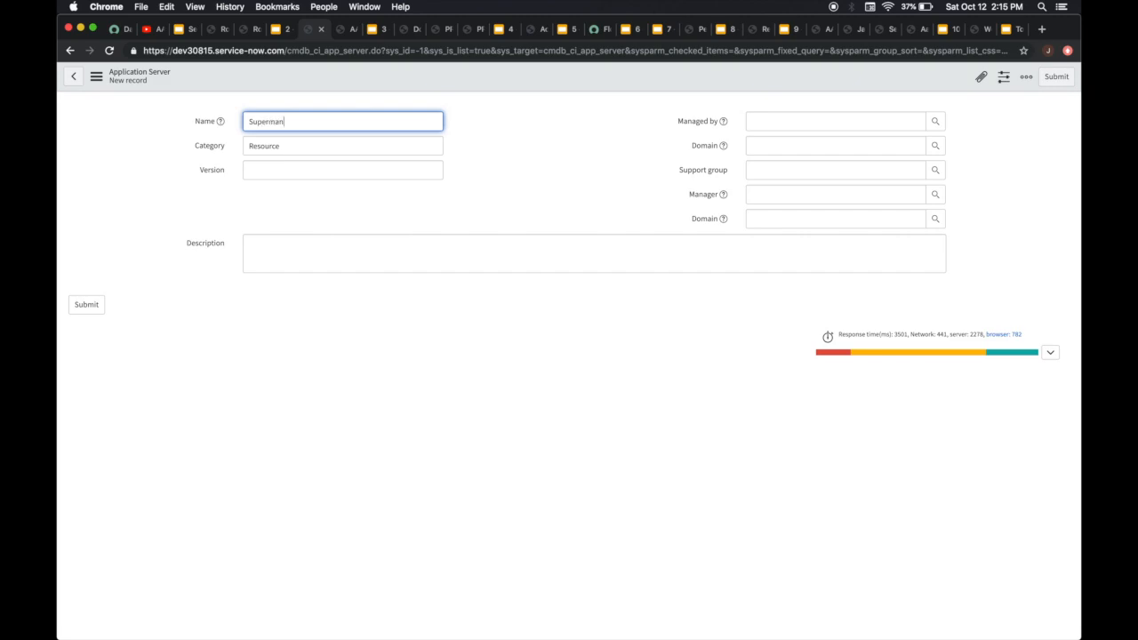
Set the new server's support group to AAspenNow Test Group and submit the record
{"action": "left_click", "coordinate": [789, 175]}
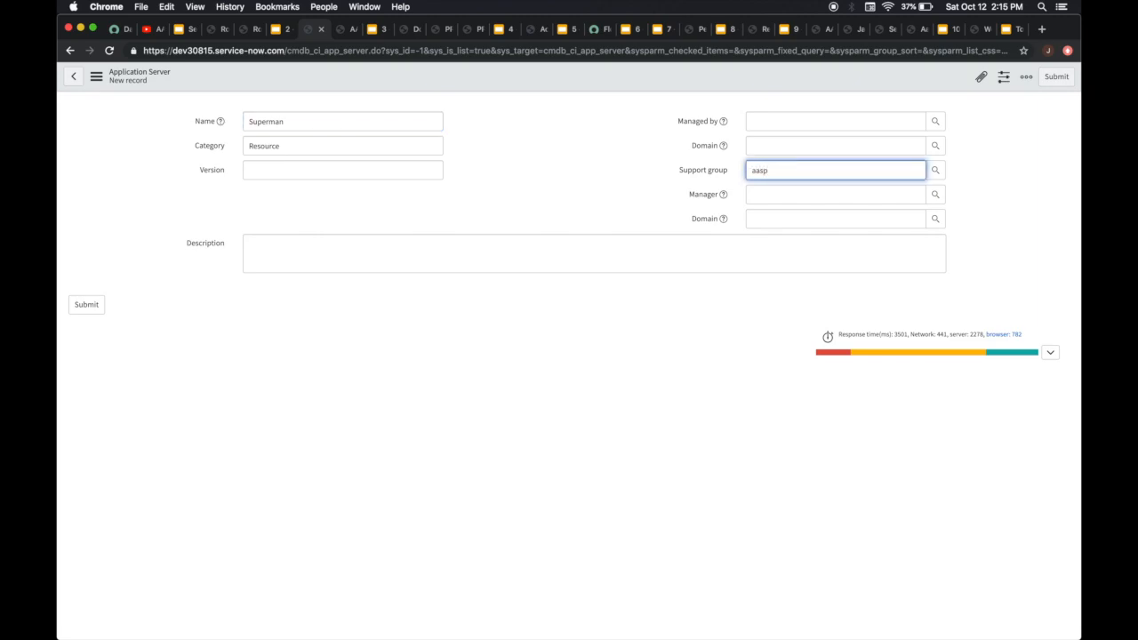
{"action": "left_click", "coordinate": [796, 208]}
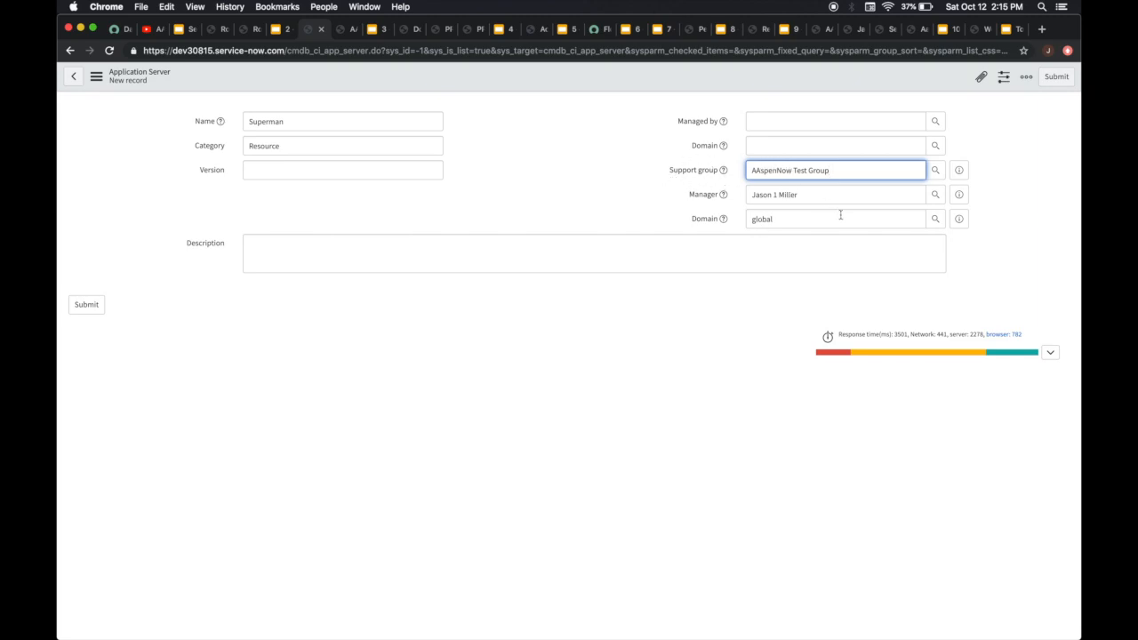
{"action": "left_click", "coordinate": [135, 184]}
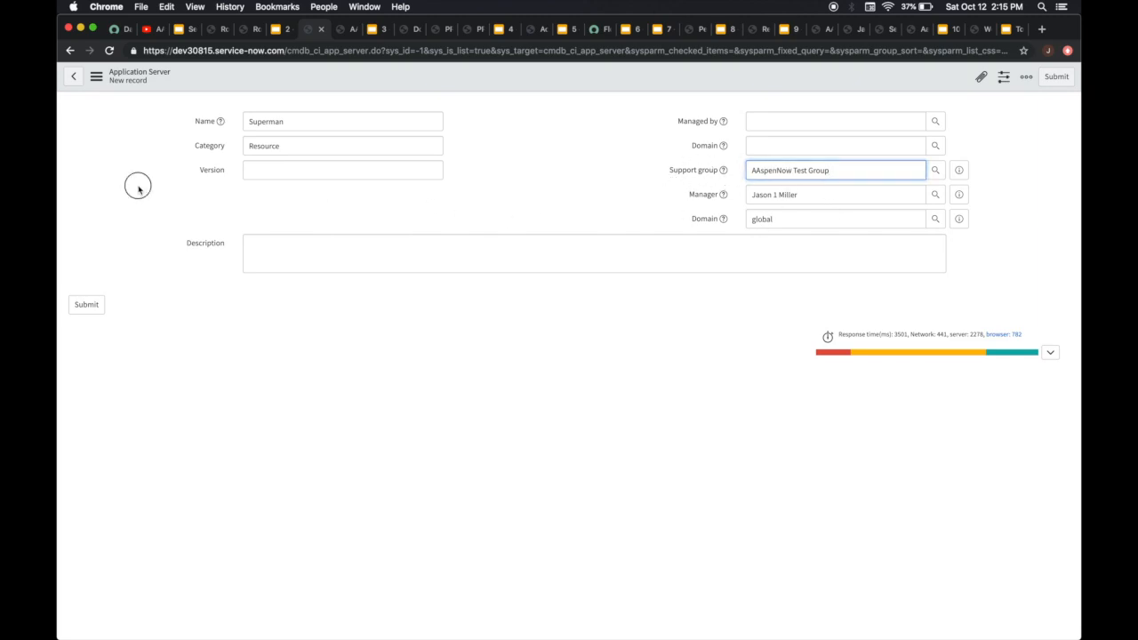
{"action": "left_click", "coordinate": [84, 310]}
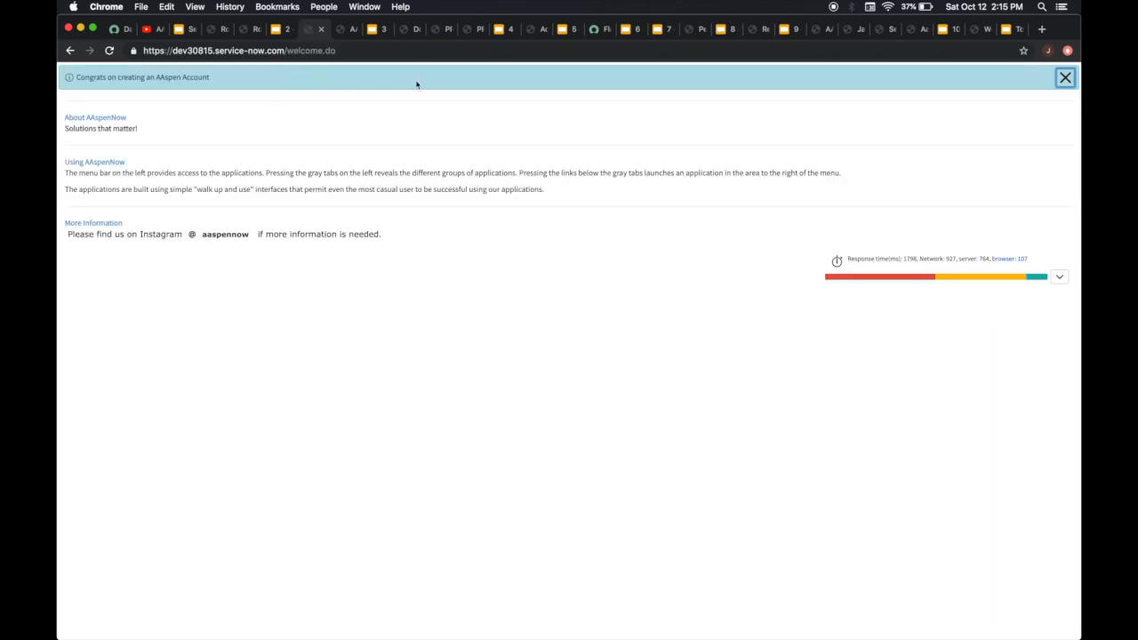
Close the welcome page, return to the Application Servers list, and open its List Layout configuration
{"action": "left_click", "coordinate": [320, 30]}
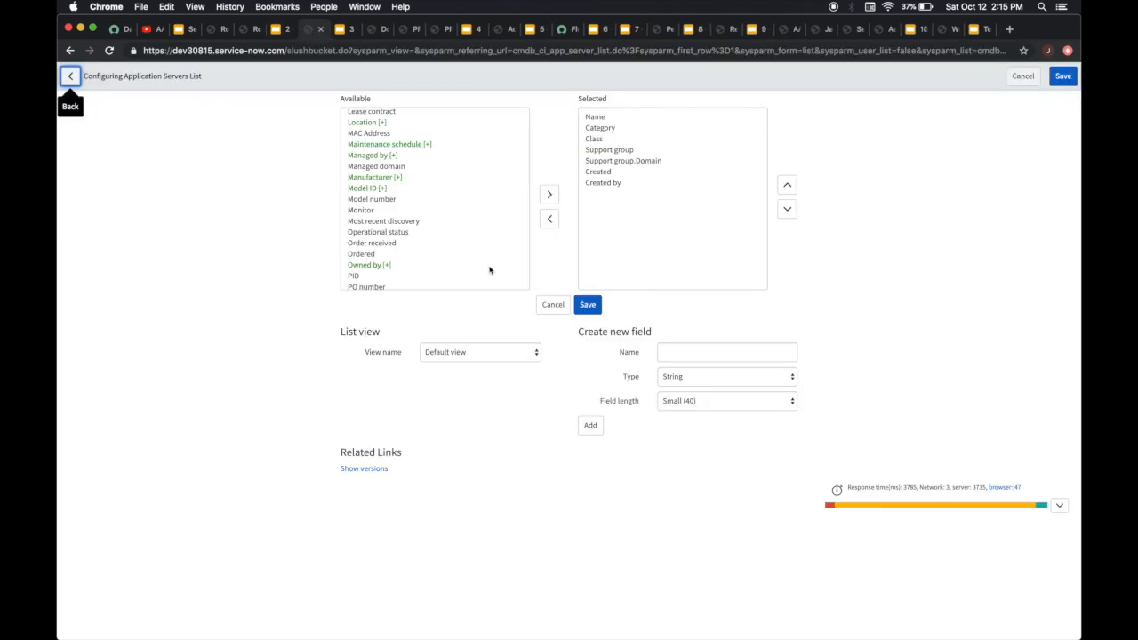
{"action": "left_click", "coordinate": [1023, 75]}
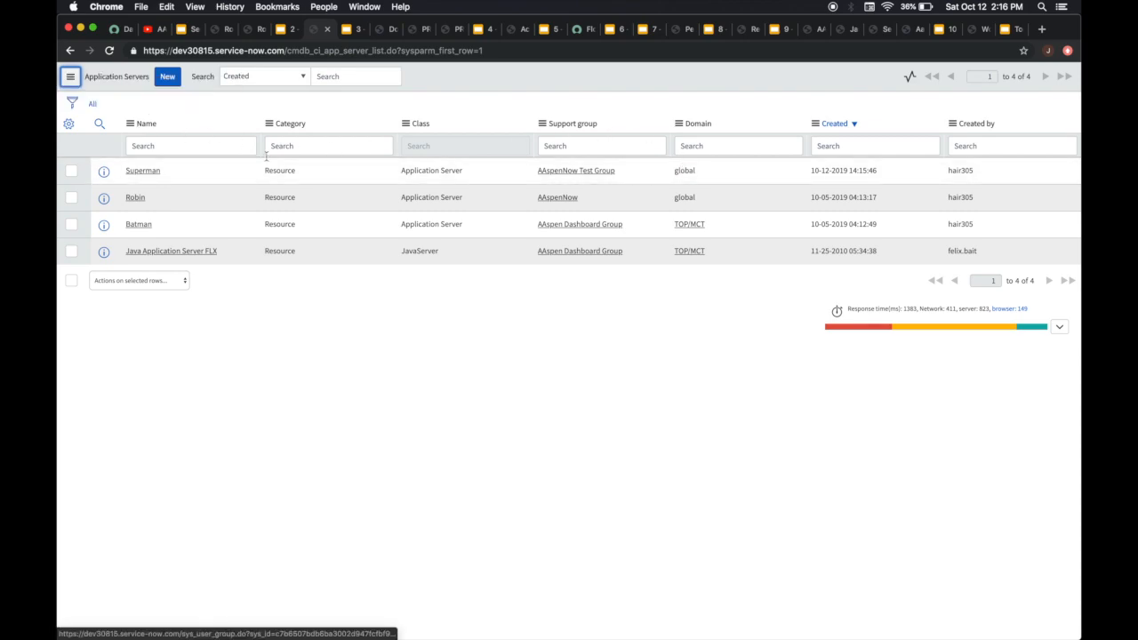
{"action": "left_click", "coordinate": [129, 125]}
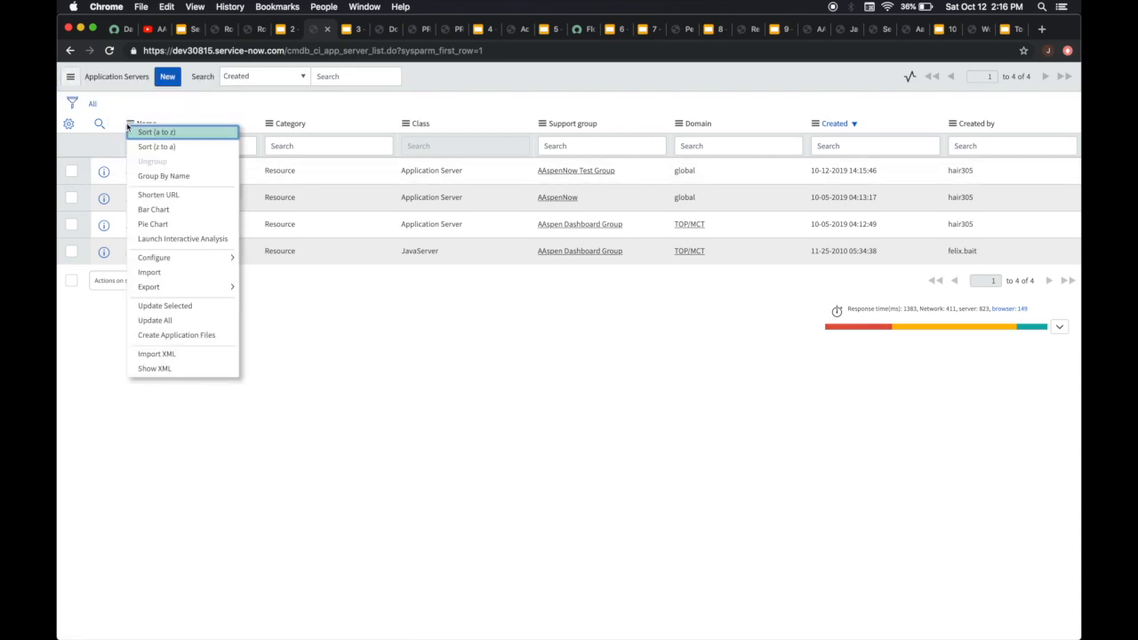
{"action": "mouse_move", "coordinate": [192, 259]}
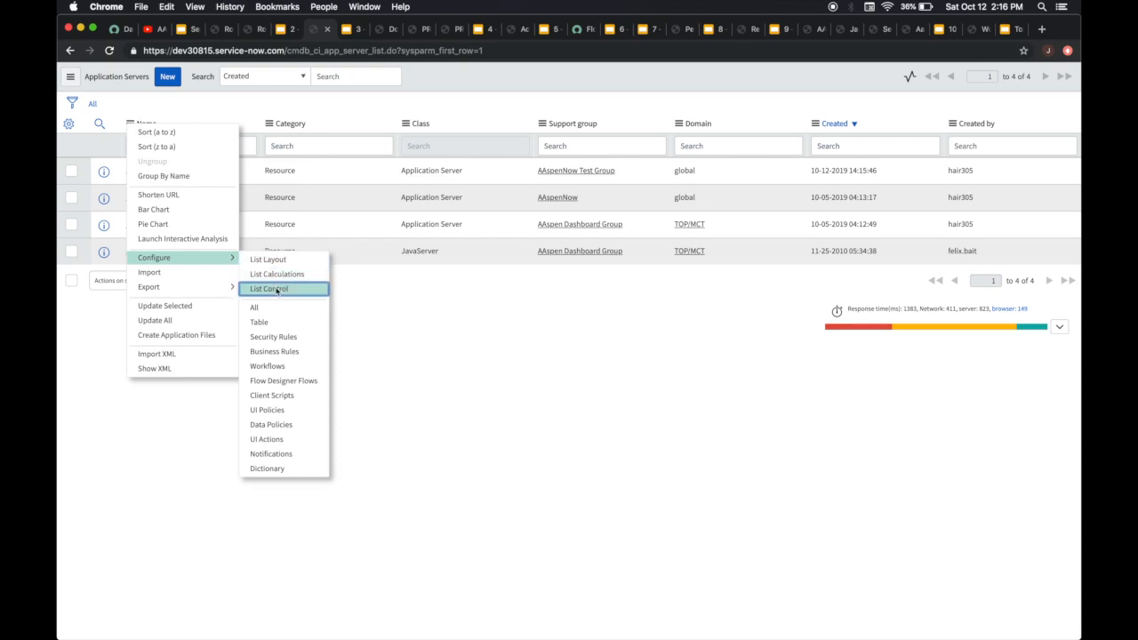
{"action": "left_click", "coordinate": [290, 266]}
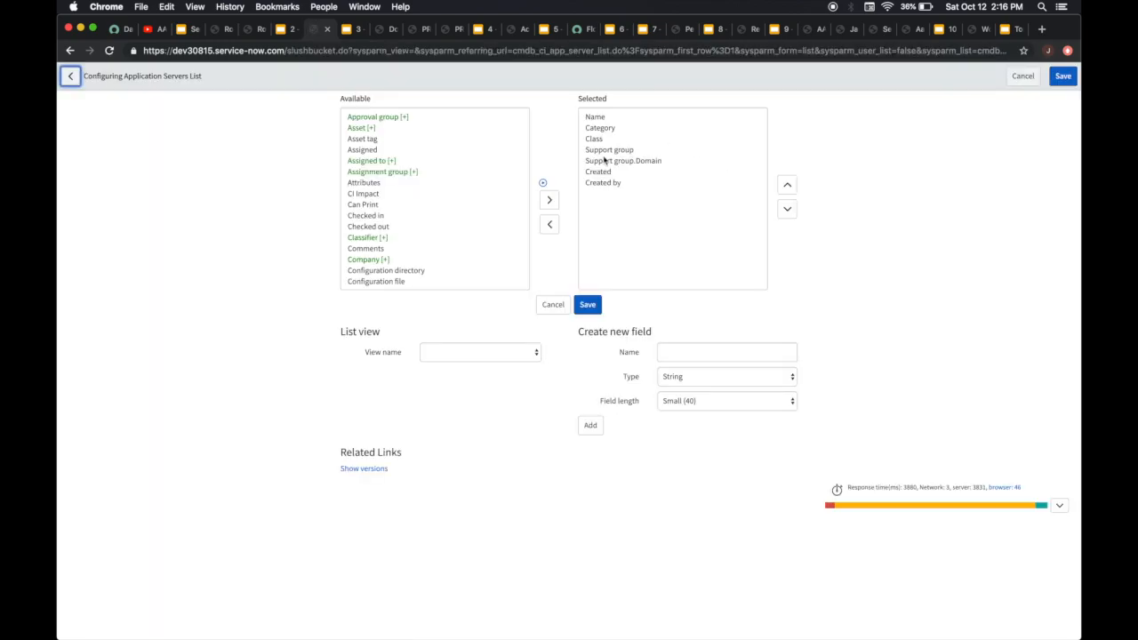
Expand Support group in the available fields, add its Manager field to the list columns, and place it directly below Support group.Domain
{"action": "scroll", "coordinate": [451, 221], "scroll_direction": "down", "scroll_amount": 10}
{"action": "scroll", "coordinate": [452, 220], "scroll_direction": "down", "scroll_amount": 10}
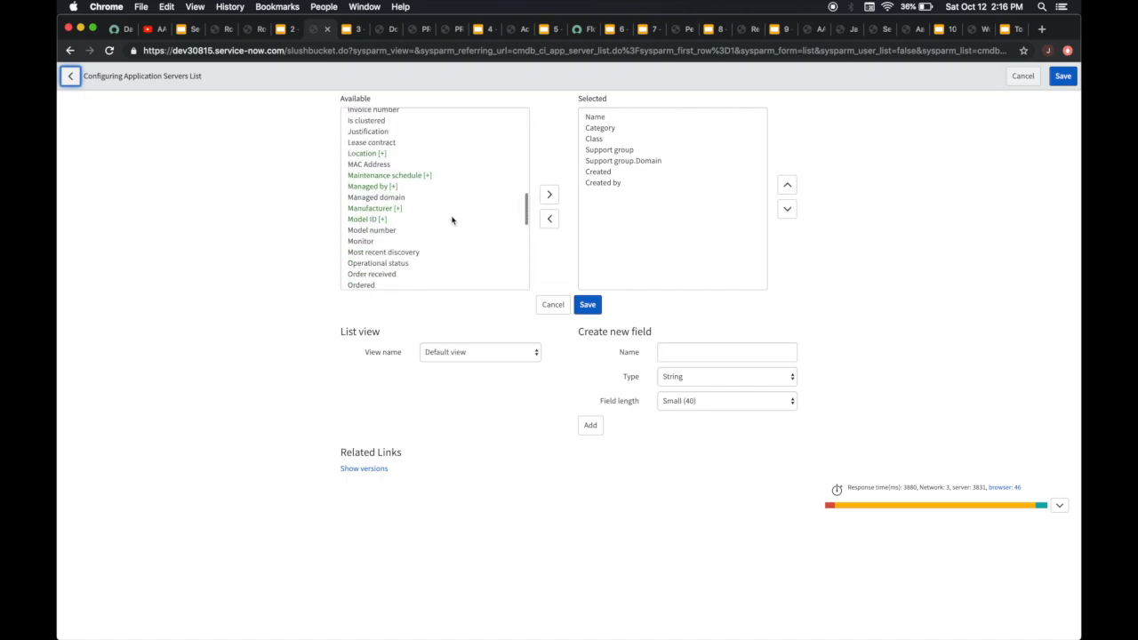
{"action": "scroll", "coordinate": [451, 220], "scroll_direction": "down", "scroll_amount": 3}
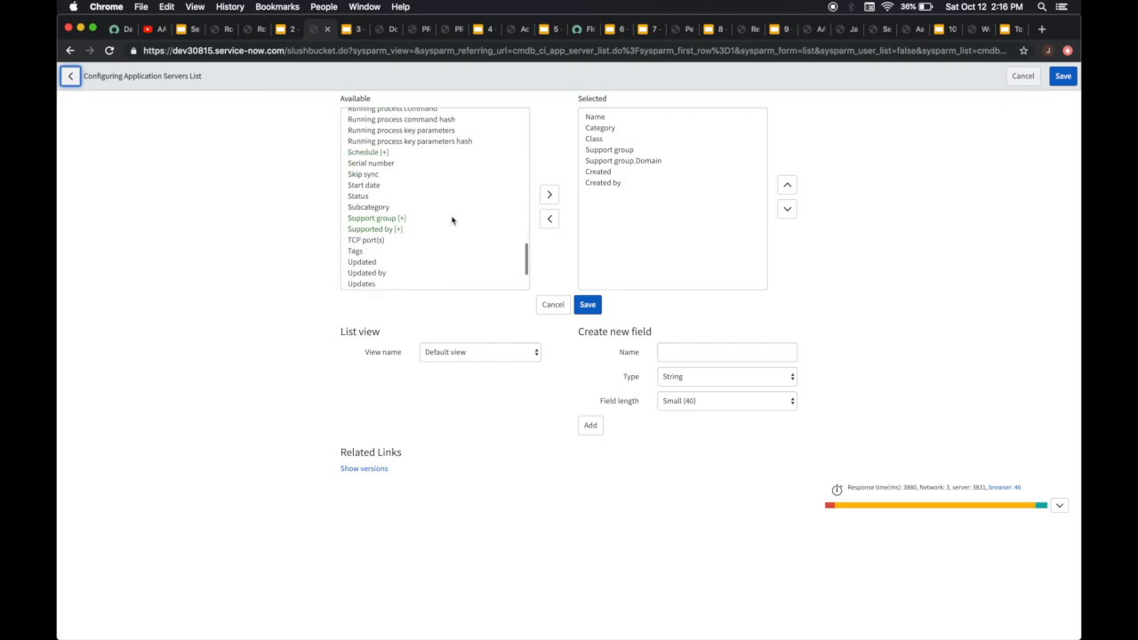
{"action": "left_click", "coordinate": [376, 193]}
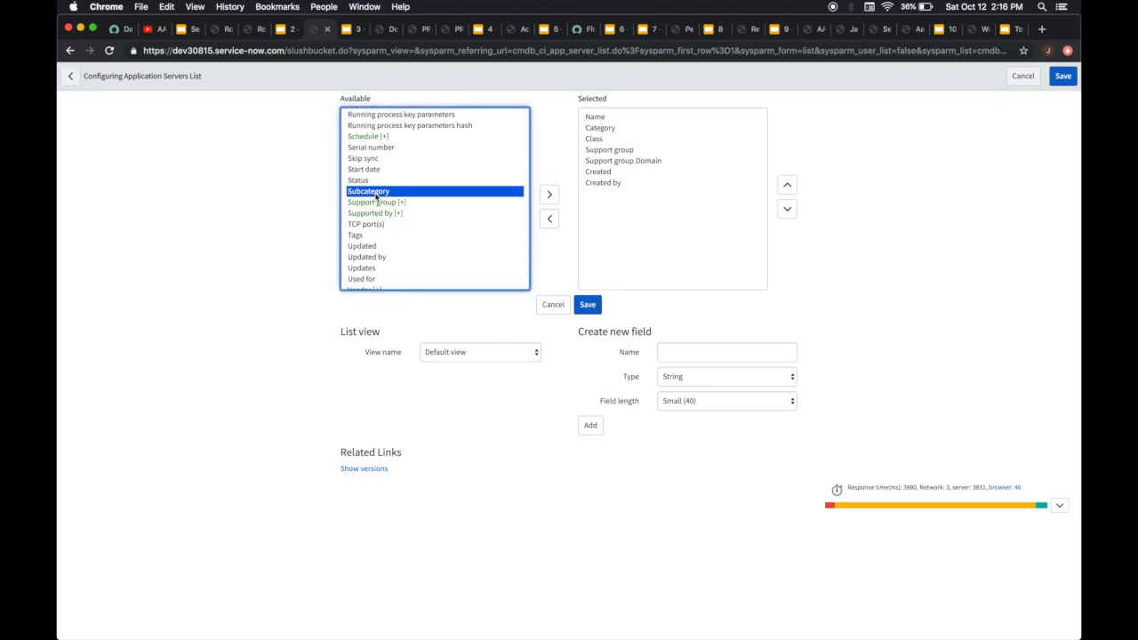
{"action": "left_click", "coordinate": [380, 203]}
{"action": "left_click", "coordinate": [549, 173]}
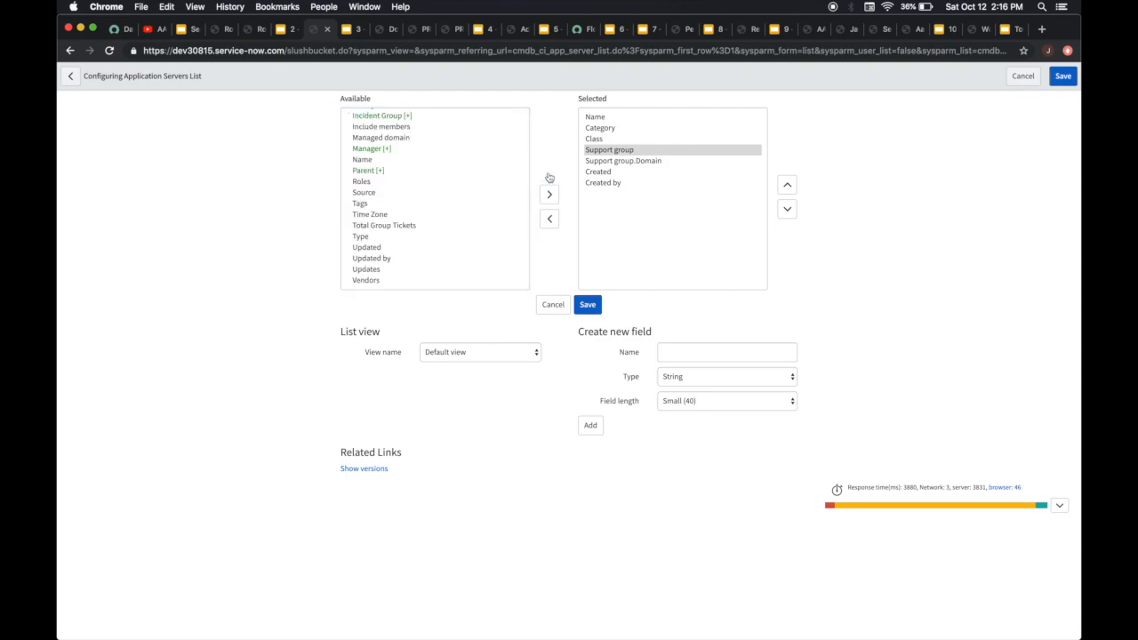
{"action": "left_click", "coordinate": [374, 151]}
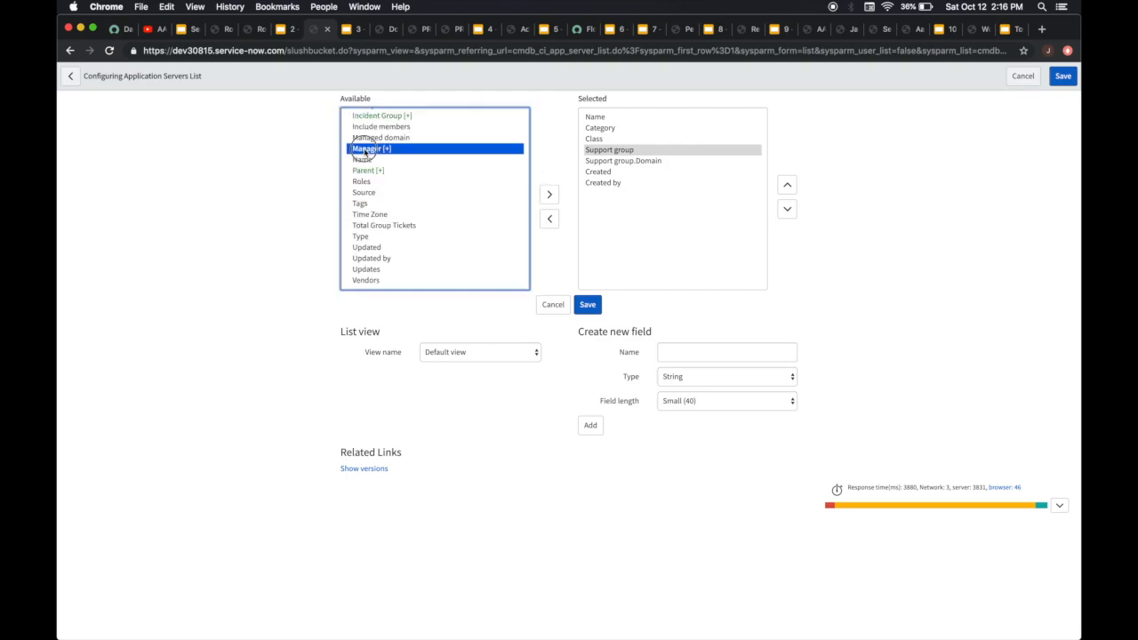
{"action": "left_click", "coordinate": [547, 199]}
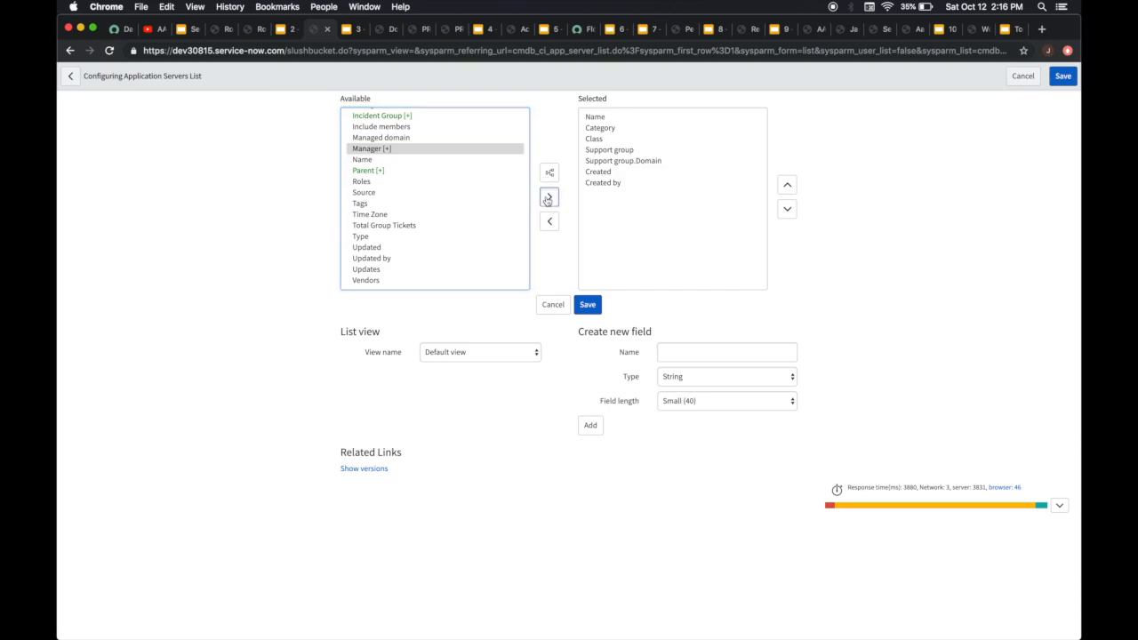
{"action": "left_click", "coordinate": [786, 184]}
{"action": "left_click", "coordinate": [787, 184]}
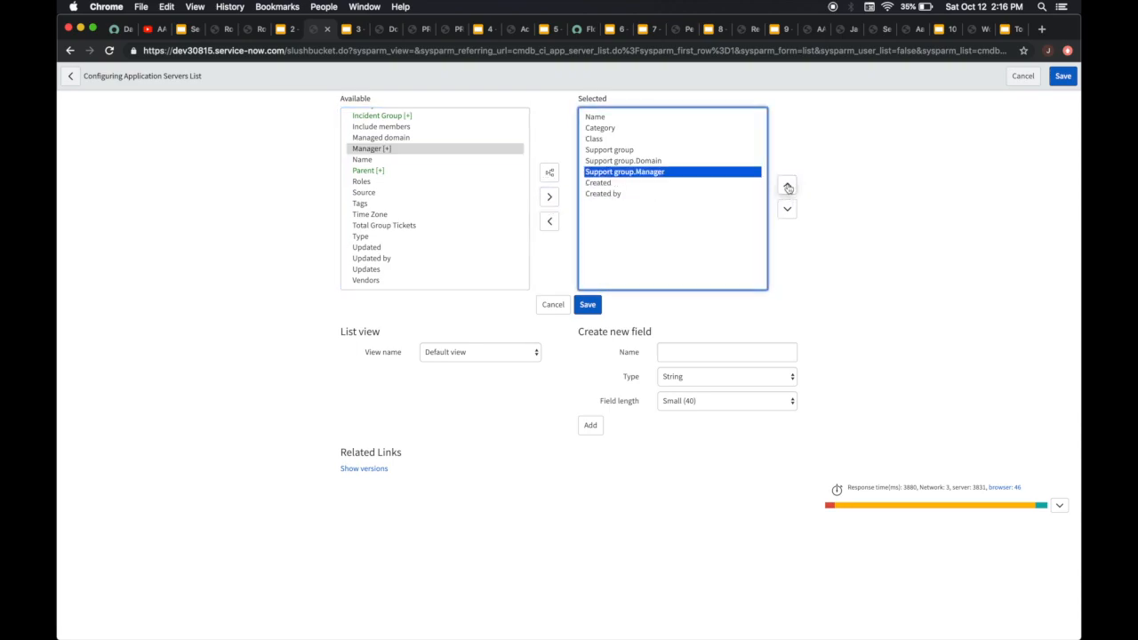
Expand Manager, add its Phone Number field directly below Support group.Manager, and save the Application Servers list layout
{"action": "left_click", "coordinate": [428, 151]}
{"action": "left_click", "coordinate": [550, 172]}
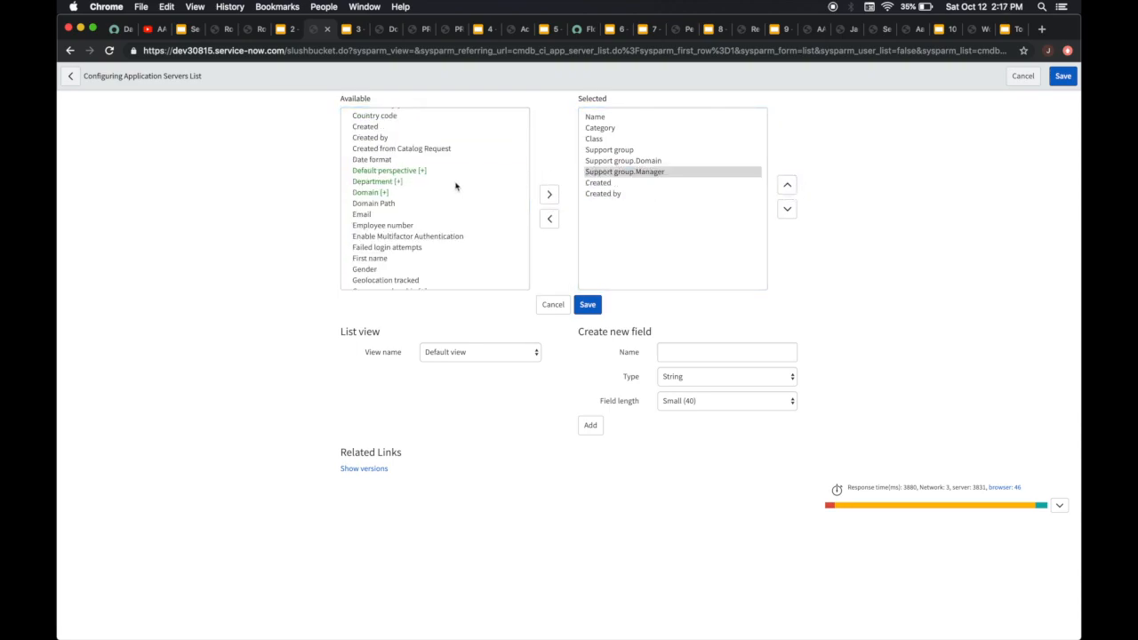
{"action": "scroll", "coordinate": [456, 185], "scroll_direction": "up", "scroll_amount": 3}
{"action": "scroll", "coordinate": [456, 186], "scroll_direction": "up", "scroll_amount": 3}
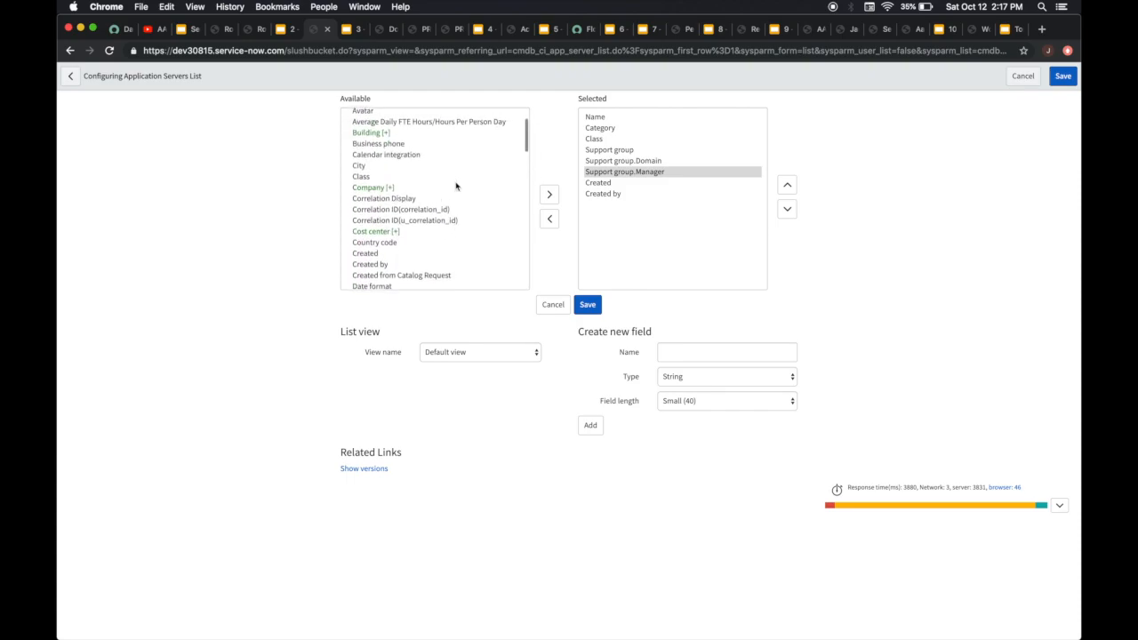
{"action": "scroll", "coordinate": [456, 186], "scroll_direction": "down", "scroll_amount": 4}
{"action": "scroll", "coordinate": [456, 186], "scroll_direction": "down", "scroll_amount": 6}
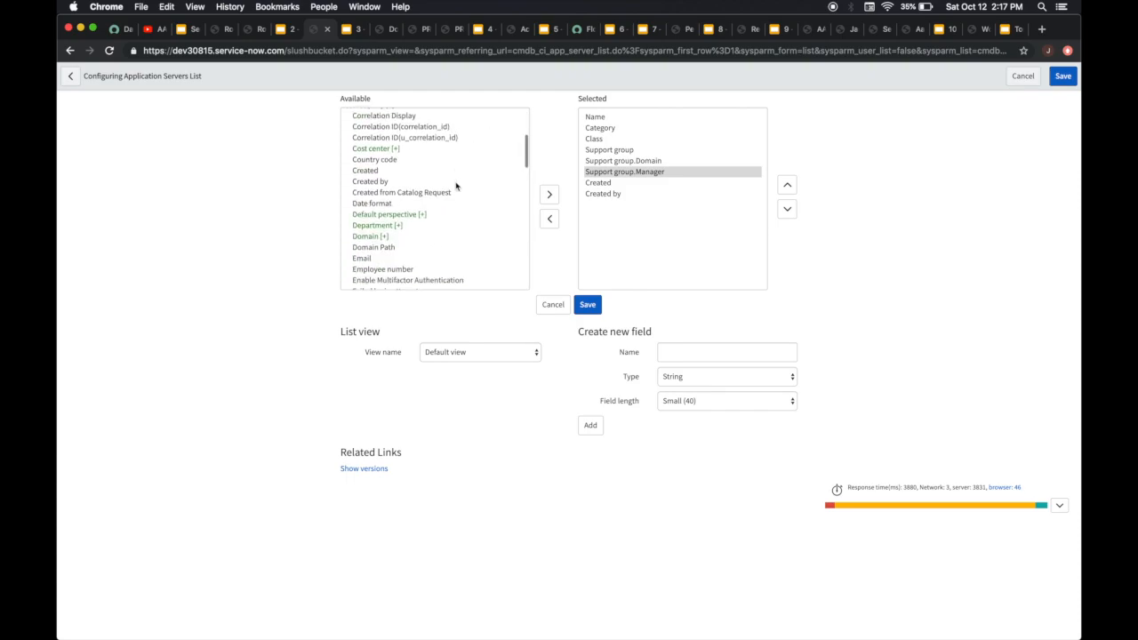
{"action": "scroll", "coordinate": [456, 186], "scroll_direction": "down", "scroll_amount": 6}
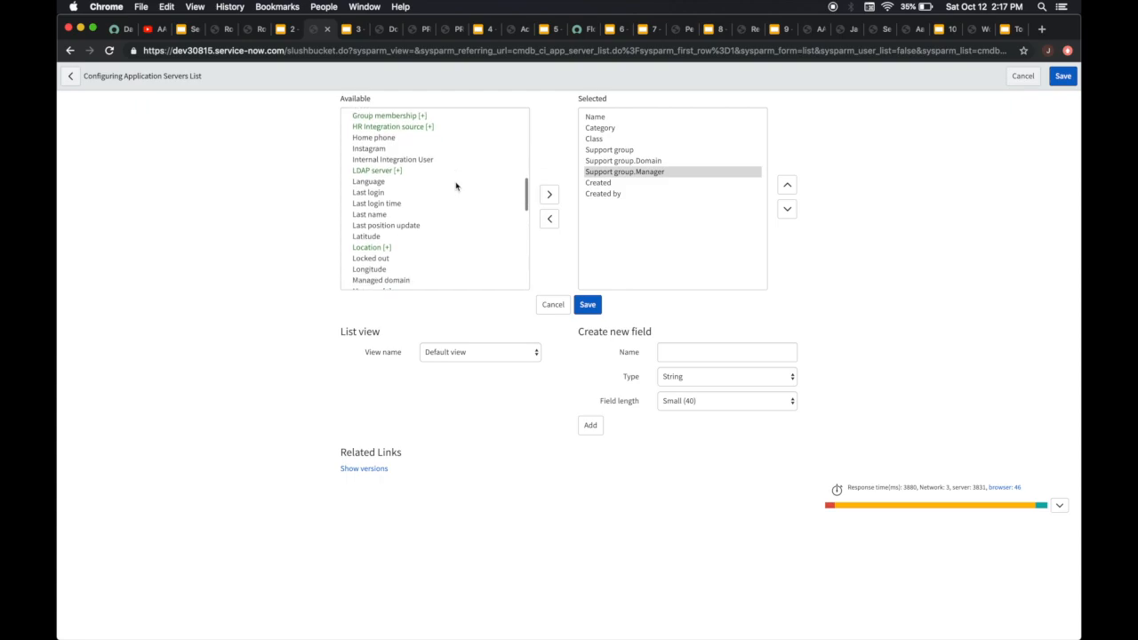
{"action": "scroll", "coordinate": [456, 185], "scroll_direction": "down", "scroll_amount": 2}
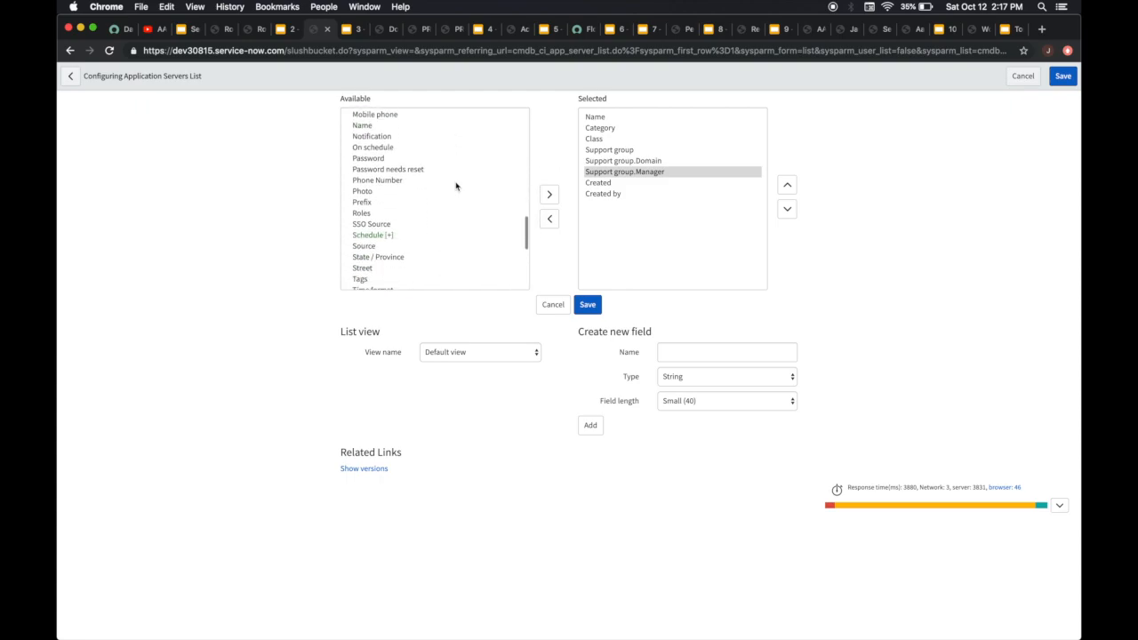
{"action": "left_click", "coordinate": [398, 180]}
{"action": "left_click", "coordinate": [550, 195]}
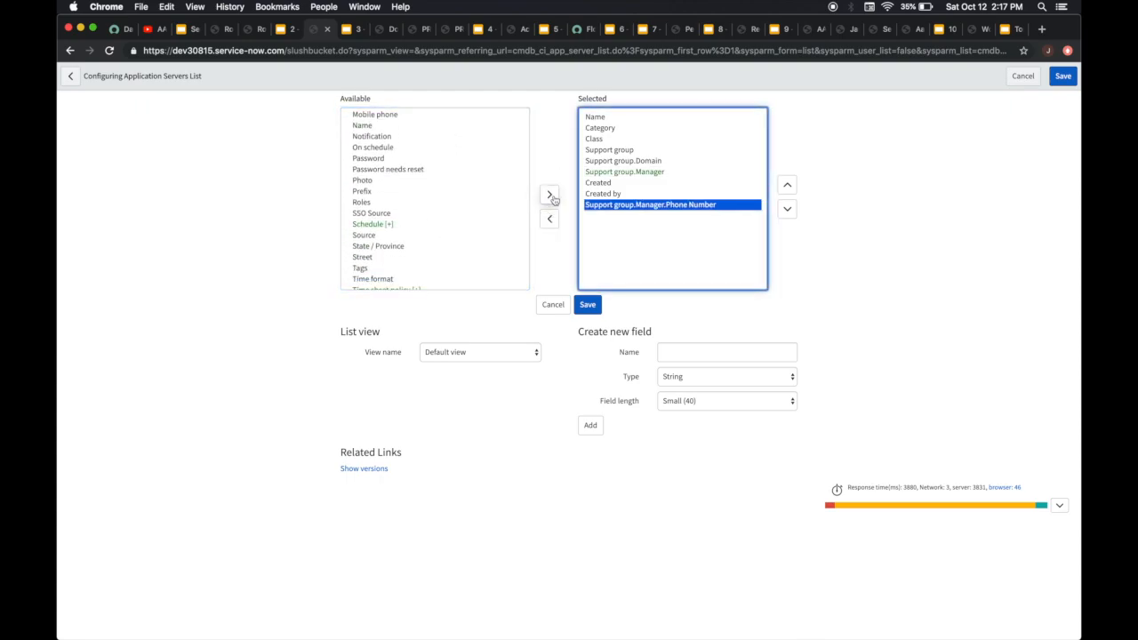
{"action": "left_click", "coordinate": [788, 186]}
{"action": "left_click", "coordinate": [788, 185]}
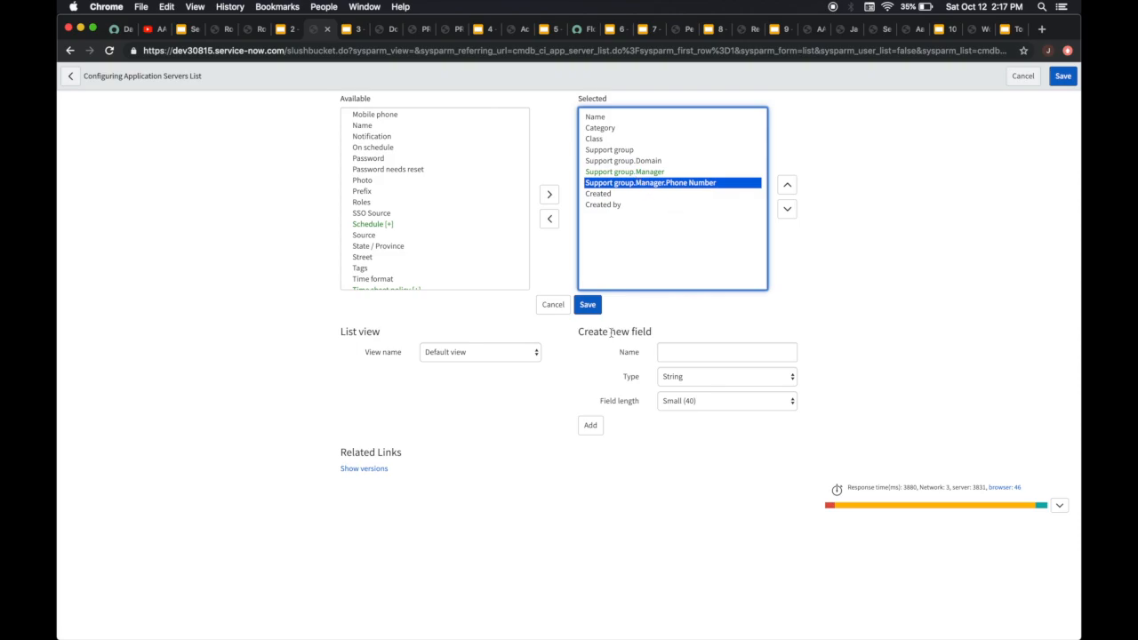
{"action": "left_click", "coordinate": [590, 306]}
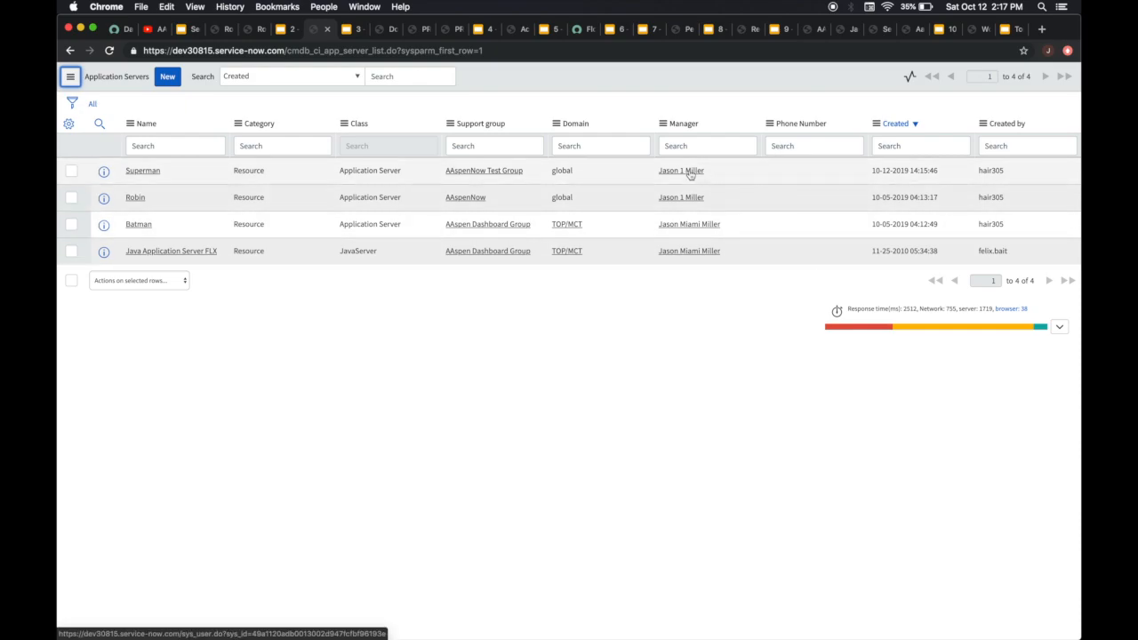
View the SLAs title slide, then switch to the Dot Walk AAspen Miami SLA definition and review its start conditions
{"action": "left_click", "coordinate": [346, 29]}
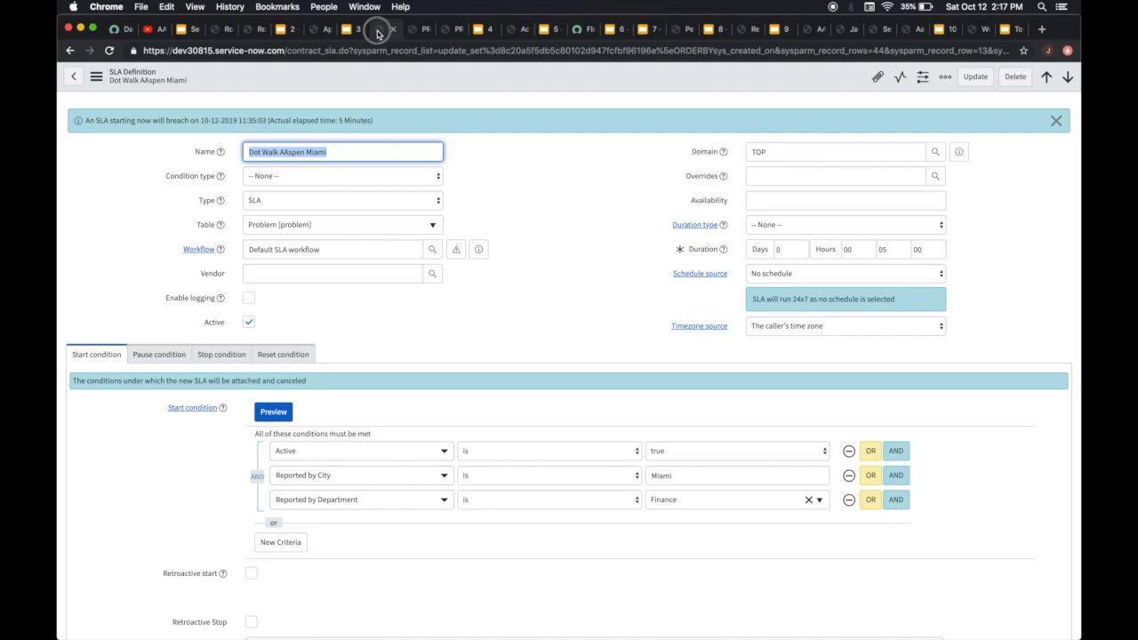
{"action": "left_click", "coordinate": [379, 31]}
{"action": "scroll", "coordinate": [330, 429], "scroll_direction": "down", "scroll_amount": 2}
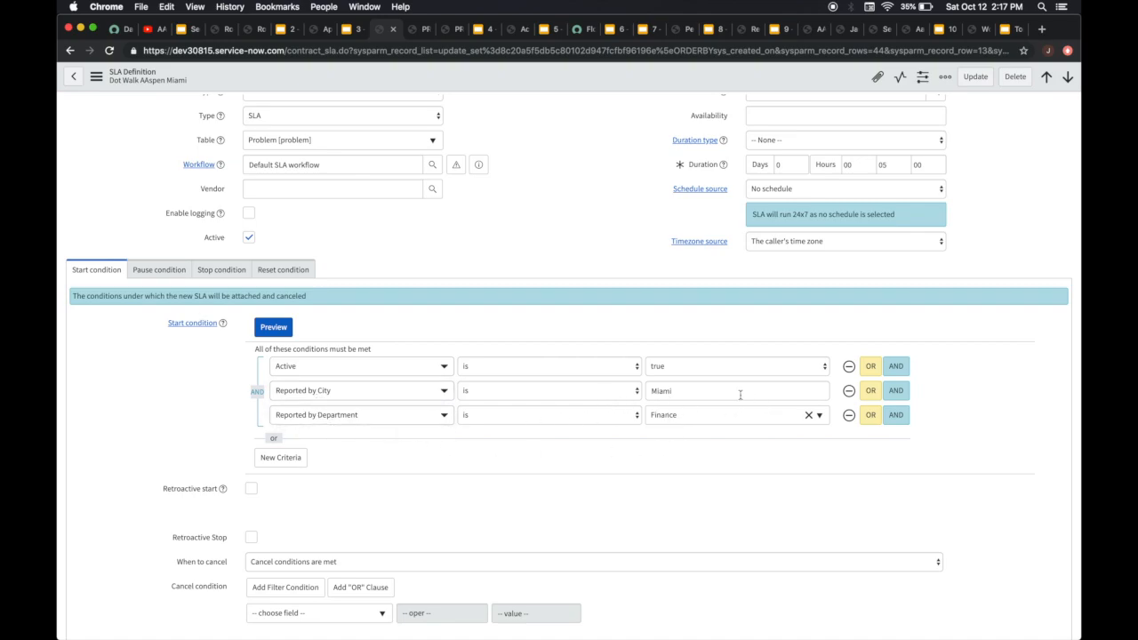
Add an empty AND row to the SLA's start conditions, browse its selectable fields, and close the list without choosing one
{"action": "left_click", "coordinate": [898, 421]}
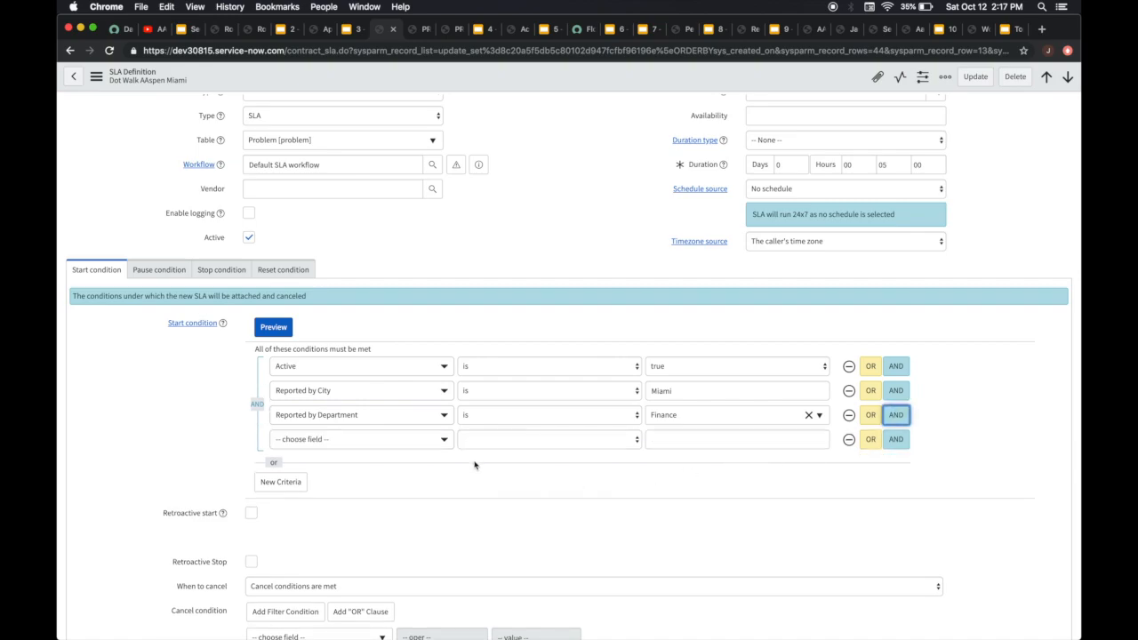
{"action": "left_click", "coordinate": [442, 440]}
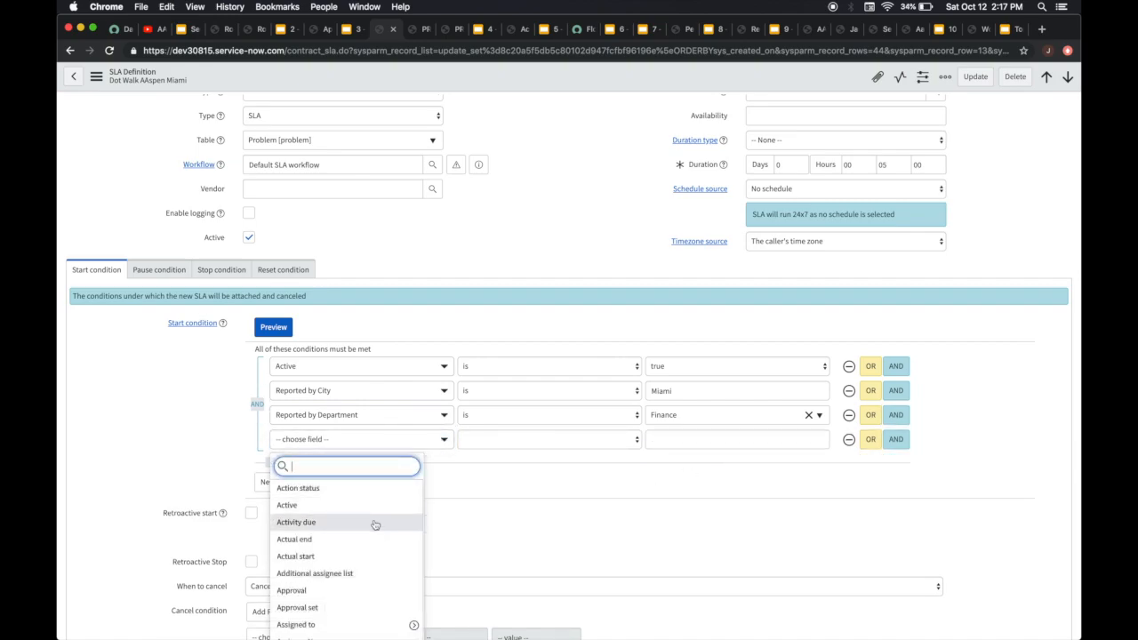
{"action": "scroll", "coordinate": [376, 526], "scroll_direction": "down", "scroll_amount": 1}
{"action": "scroll", "coordinate": [478, 508], "scroll_direction": "down", "scroll_amount": 3}
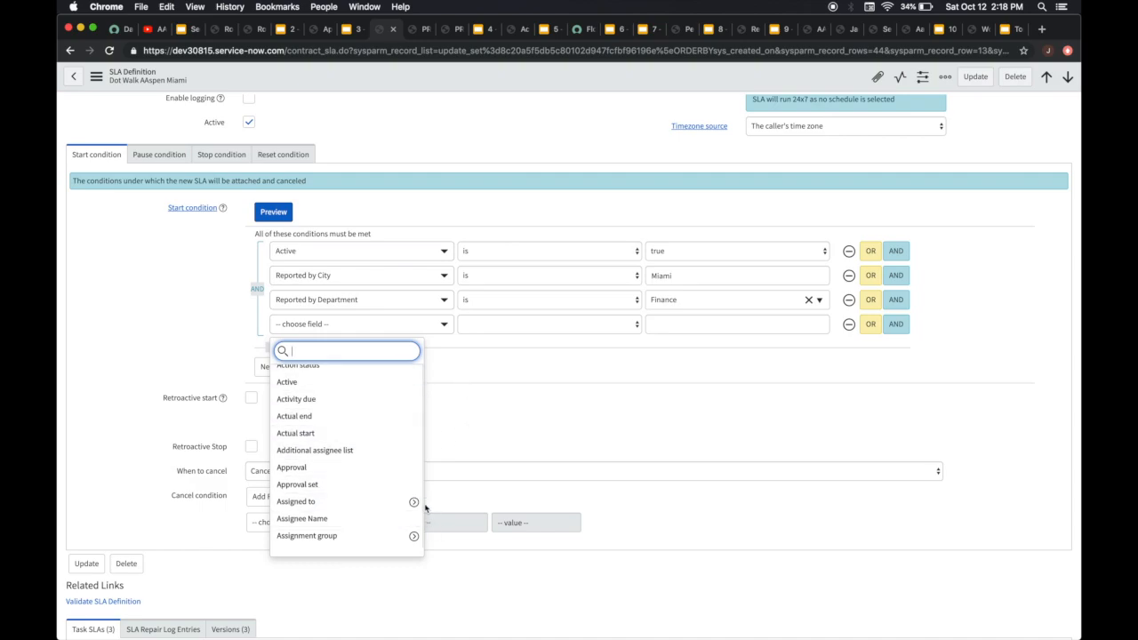
{"action": "scroll", "coordinate": [377, 518], "scroll_direction": "down", "scroll_amount": 1}
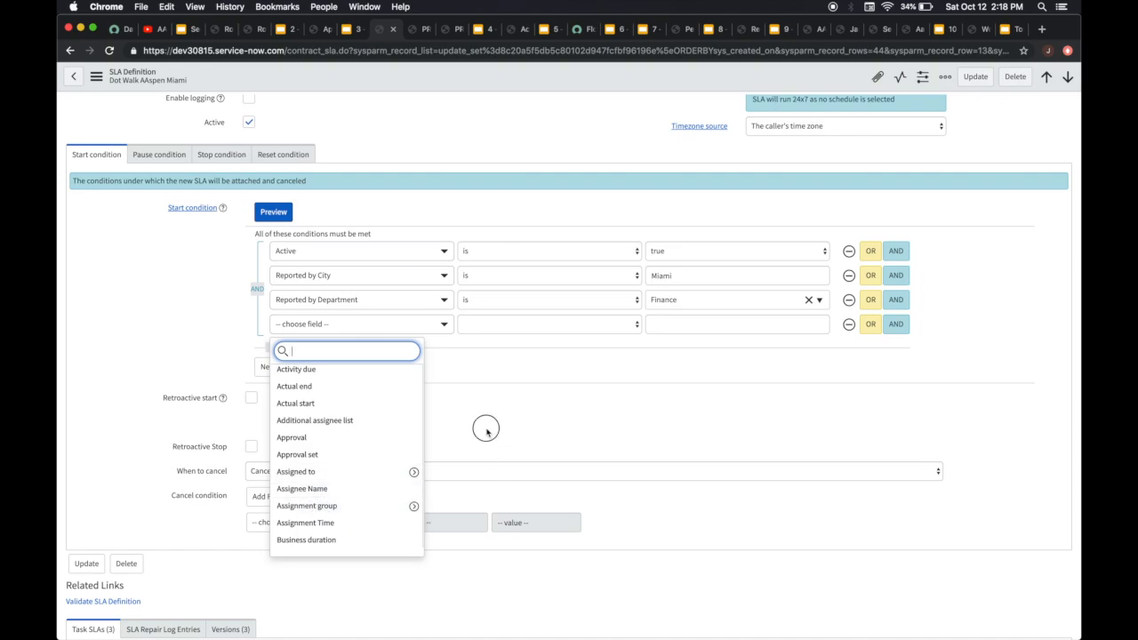
{"action": "key", "text": "Tab"}
Find and choose Show Related Fields as the field of the cancel condition
{"action": "left_click", "coordinate": [369, 522]}
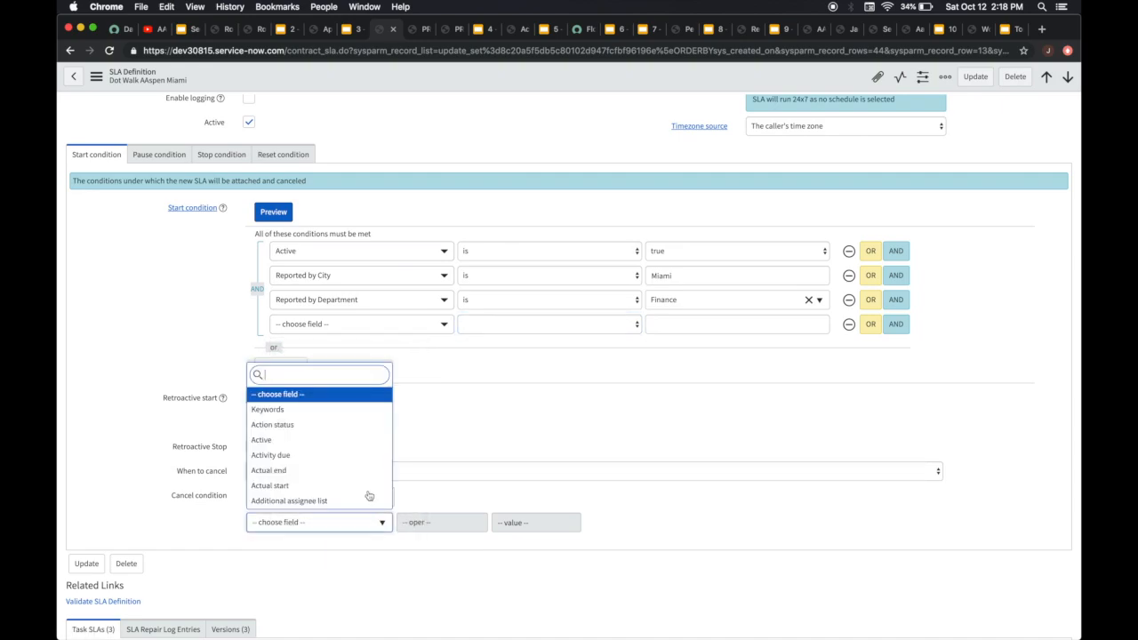
{"action": "scroll", "coordinate": [362, 459], "scroll_direction": "down", "scroll_amount": 5}
{"action": "scroll", "coordinate": [364, 459], "scroll_direction": "up", "scroll_amount": 5}
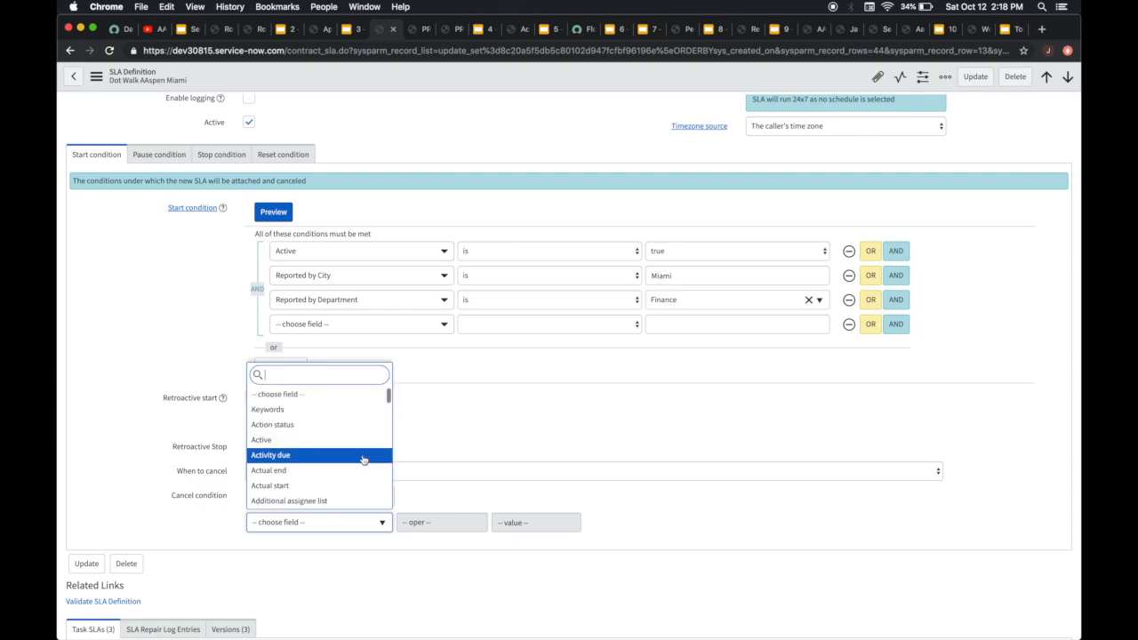
{"action": "type", "text": "aho"}
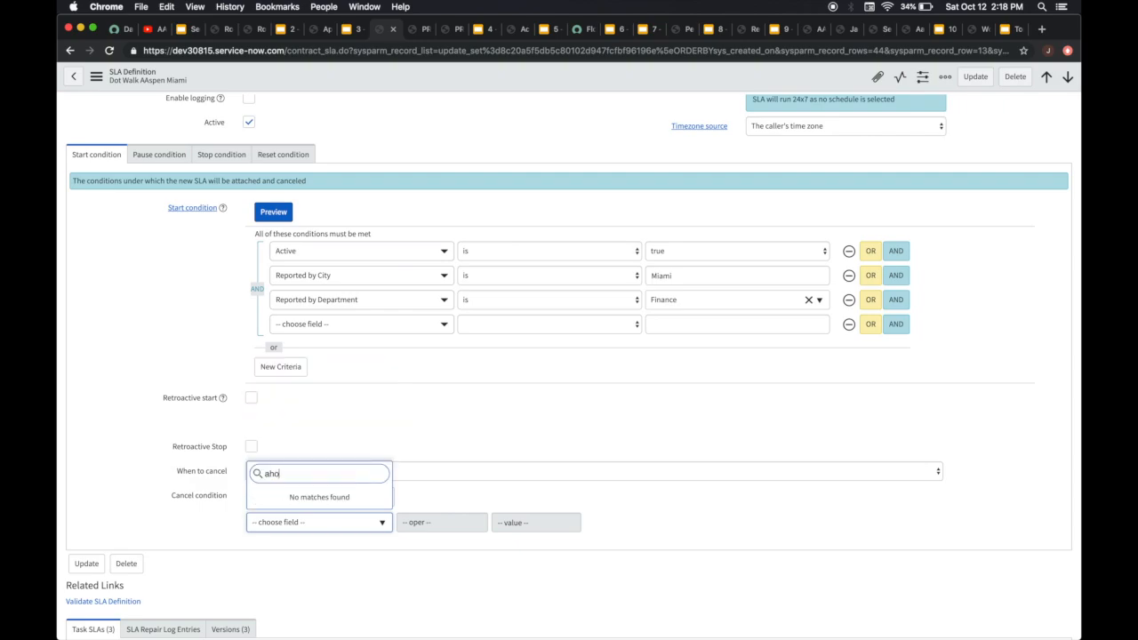
{"action": "key", "text": "BackSpace"}
{"action": "key", "text": "BackSpace"}
{"action": "key", "text": "BackSpace"}
{"action": "type", "text": "ah"}
{"action": "key", "text": "BackSpace"}
{"action": "key", "text": "BackSpace"}
{"action": "key", "text": "BackSpace"}
{"action": "type", "text": "sho"}
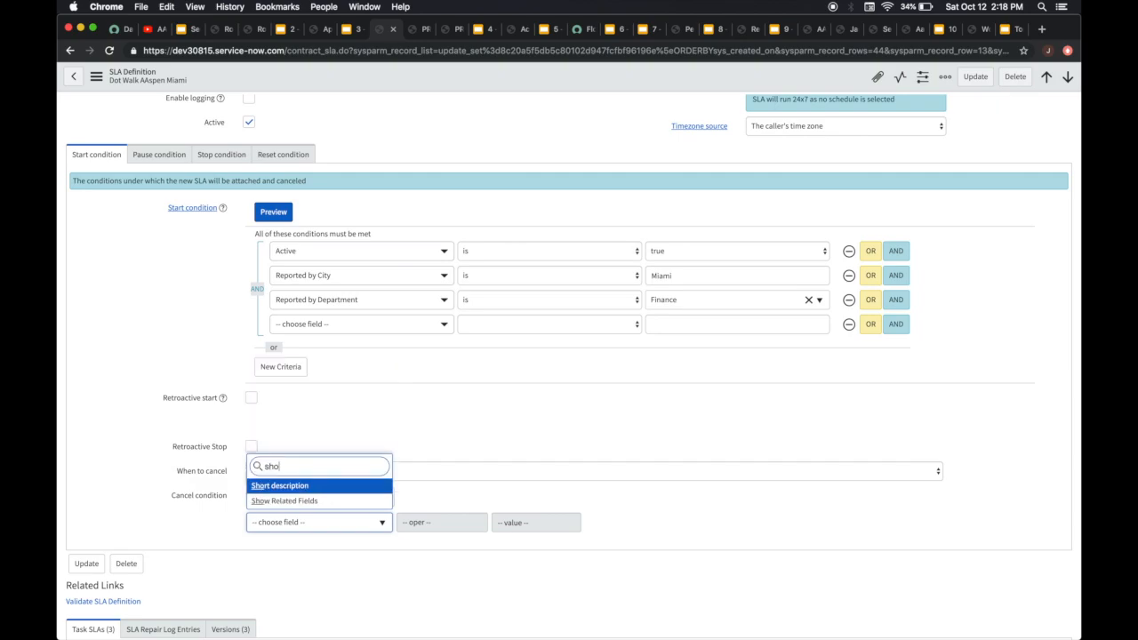
{"action": "key", "text": "Down"}
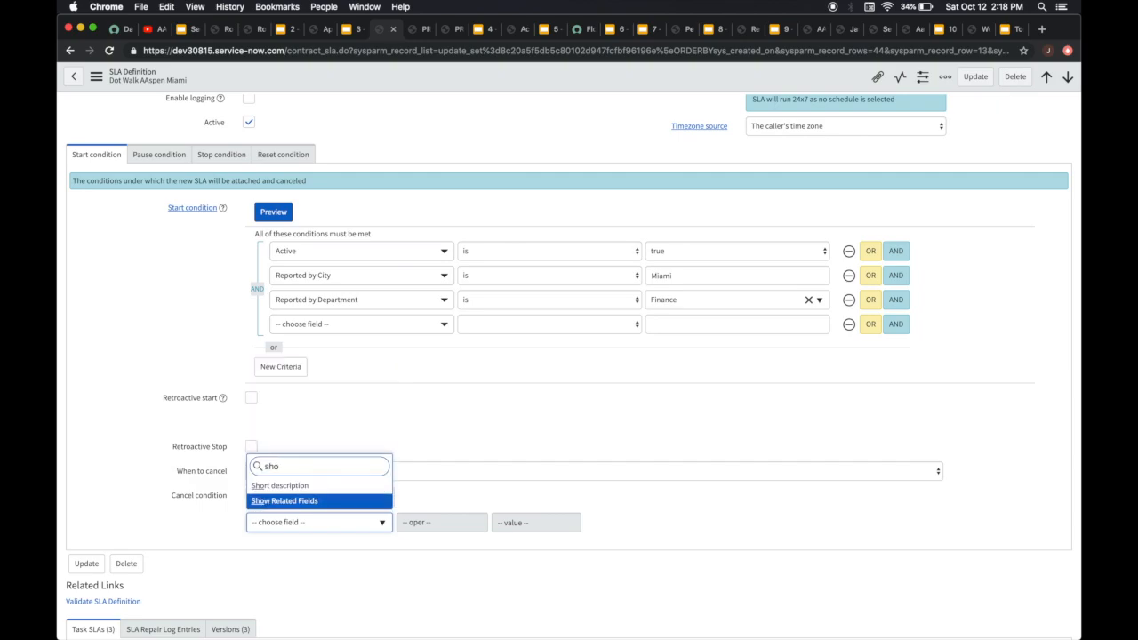
{"action": "key", "text": "Return"}
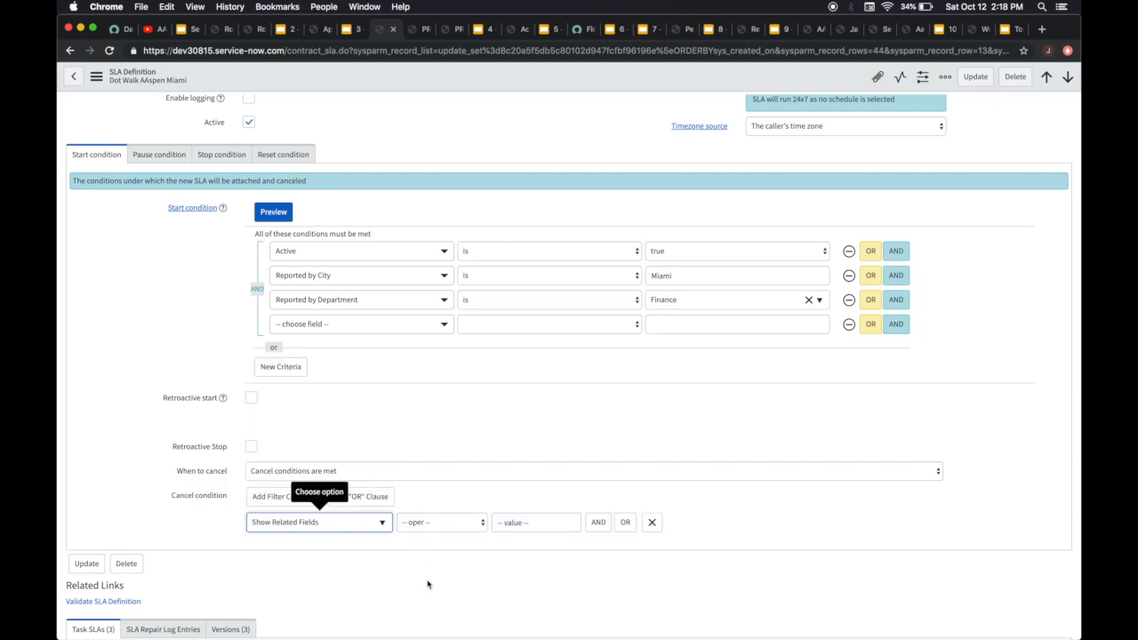
Expand the cancel condition's field choice into Assignment group ==> Group fields
{"action": "left_click", "coordinate": [382, 524]}
{"action": "scroll", "coordinate": [371, 457], "scroll_direction": "down", "scroll_amount": 3}
{"action": "scroll", "coordinate": [371, 462], "scroll_direction": "down", "scroll_amount": 5}
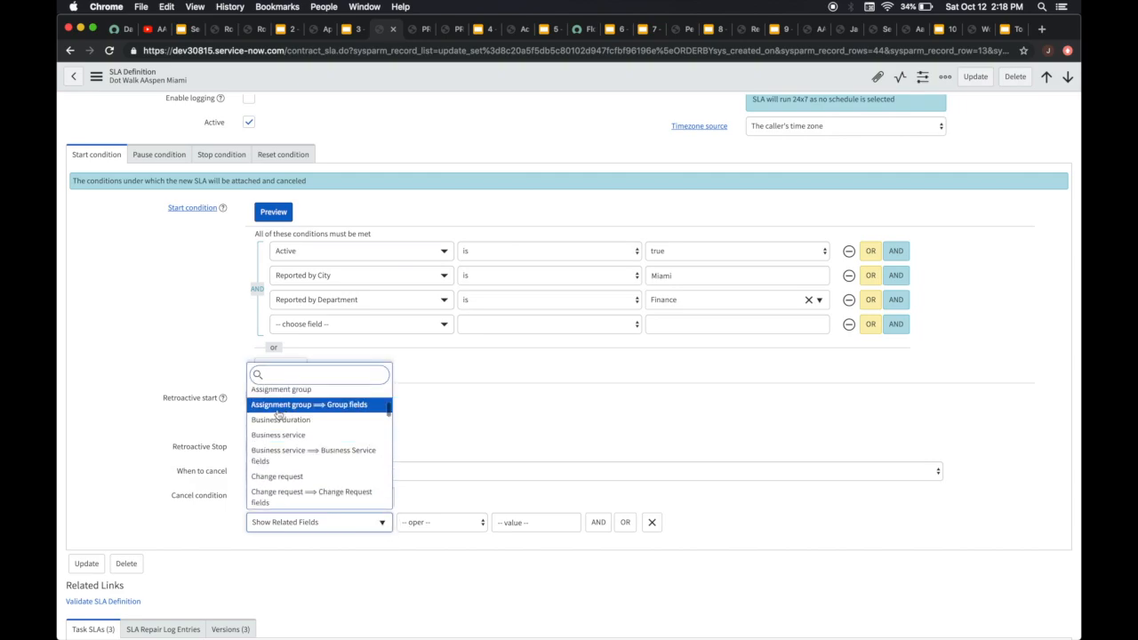
{"action": "scroll", "coordinate": [322, 409], "scroll_direction": "up", "scroll_amount": 1}
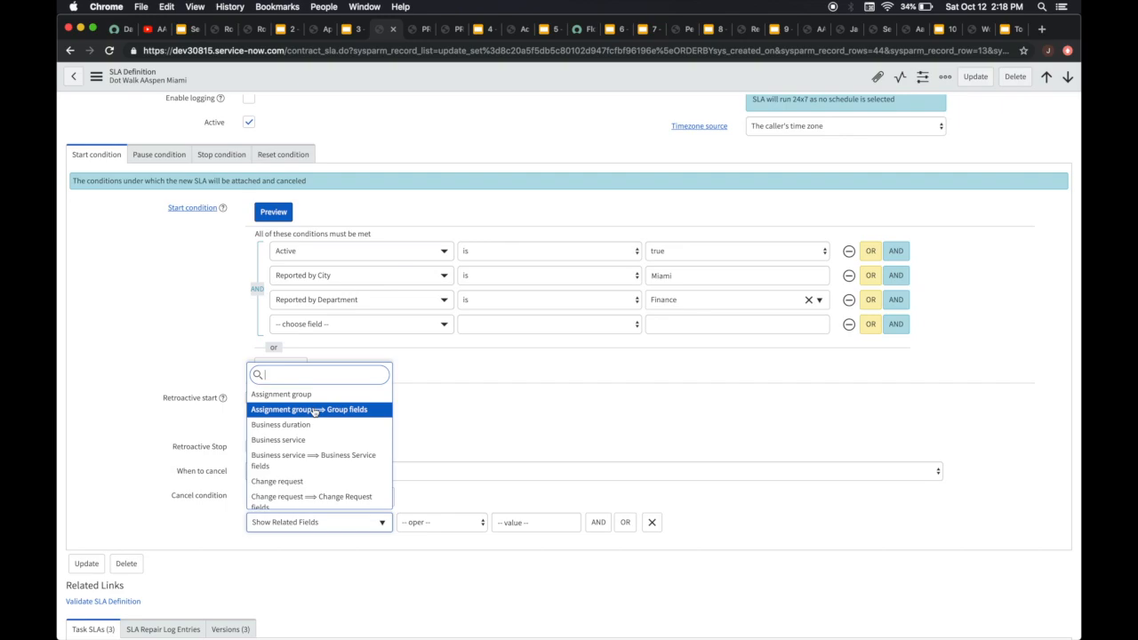
{"action": "left_click", "coordinate": [316, 412]}
Browse the Assignment group's related fields in the cancel condition, then remove that condition row
{"action": "left_click", "coordinate": [369, 521]}
{"action": "scroll", "coordinate": [340, 451], "scroll_direction": "down", "scroll_amount": 5}
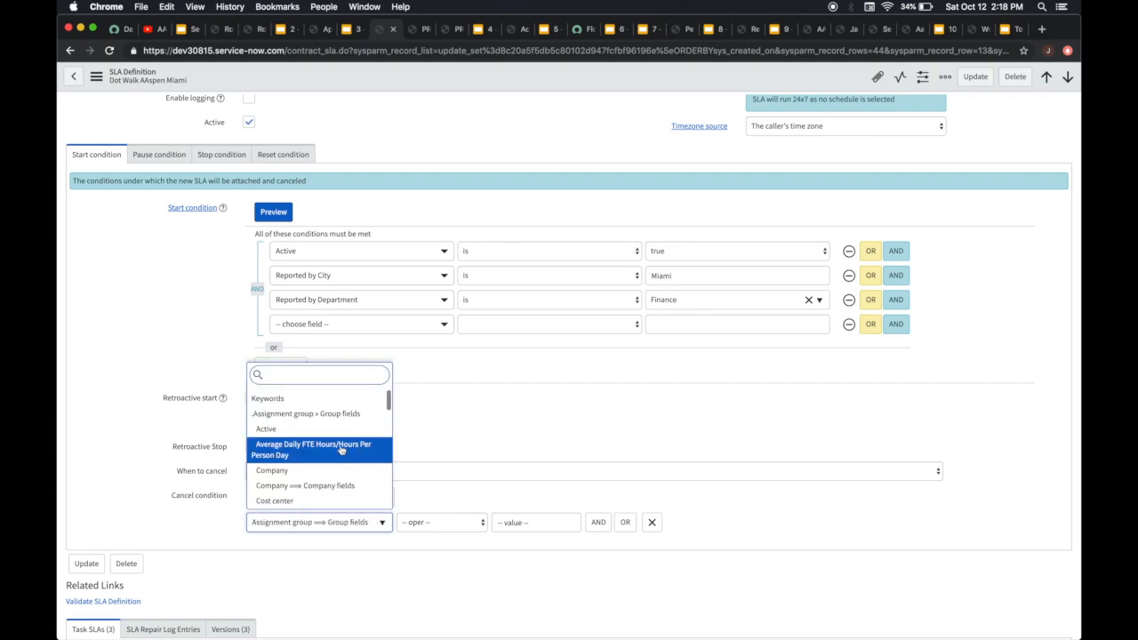
{"action": "scroll", "coordinate": [341, 451], "scroll_direction": "down", "scroll_amount": 2}
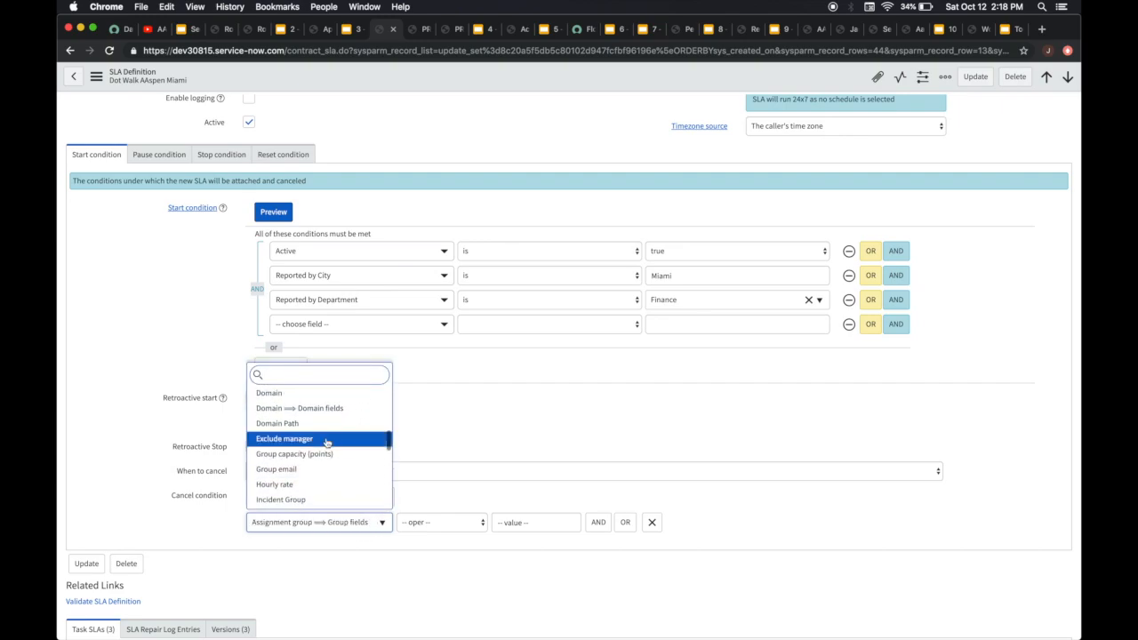
{"action": "scroll", "coordinate": [303, 435], "scroll_direction": "down", "scroll_amount": 3}
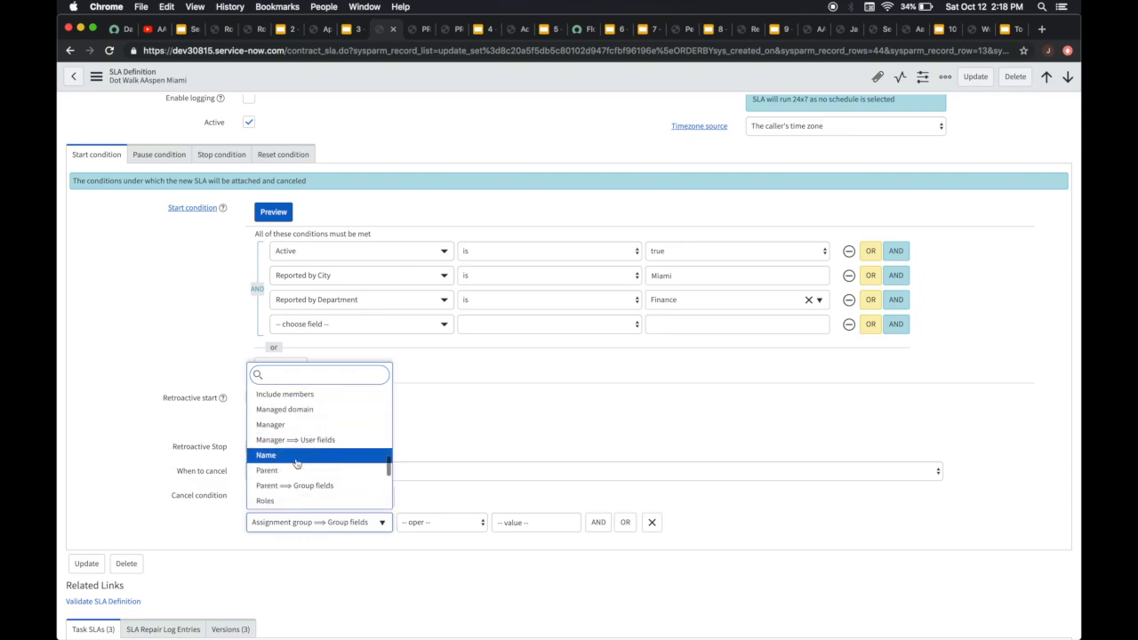
{"action": "scroll", "coordinate": [296, 461], "scroll_direction": "down", "scroll_amount": 3}
{"action": "scroll", "coordinate": [297, 463], "scroll_direction": "down", "scroll_amount": 2}
{"action": "scroll", "coordinate": [297, 464], "scroll_direction": "up", "scroll_amount": 3}
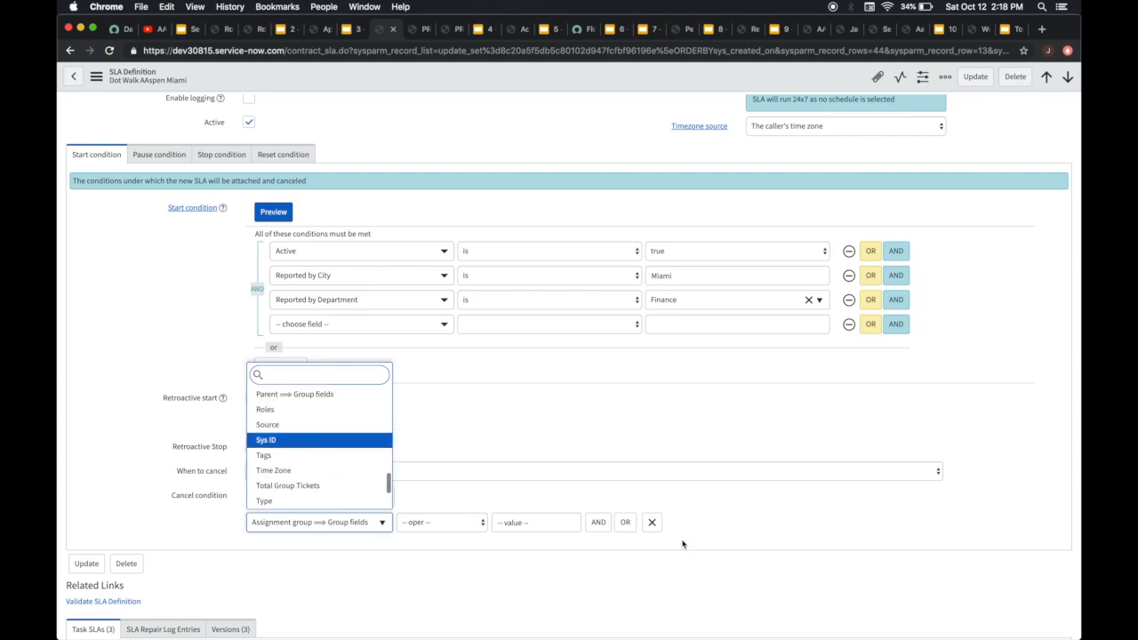
{"action": "left_click", "coordinate": [651, 525]}
{"action": "left_click", "coordinate": [651, 524]}
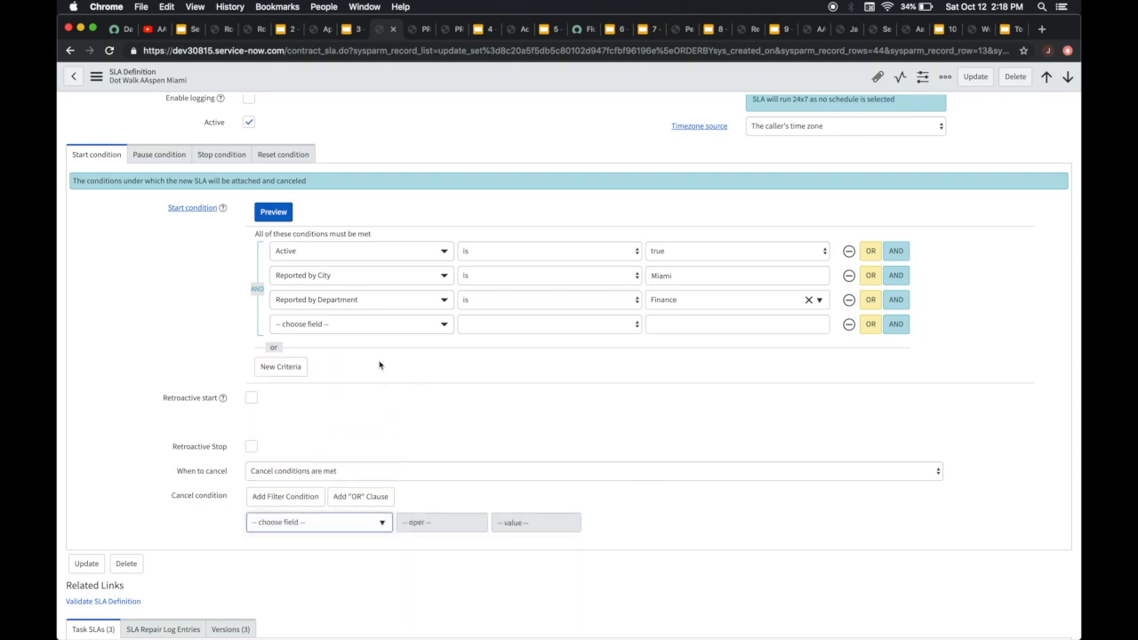
Set the empty start condition's field to the Reported by user's City, then remove that condition row
{"action": "left_click", "coordinate": [430, 324]}
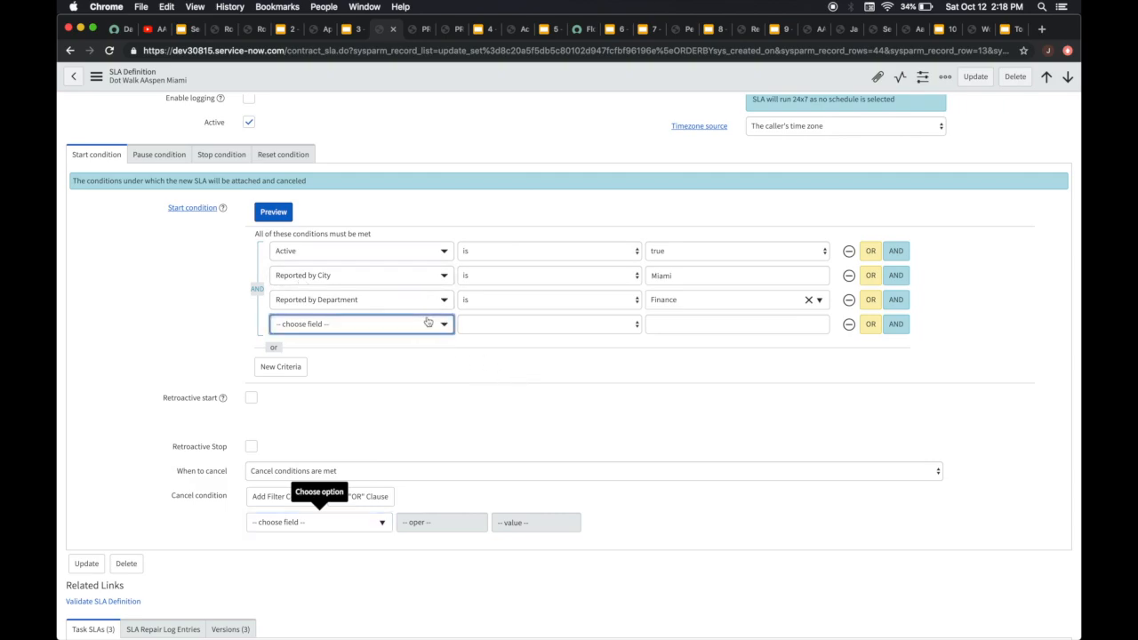
{"action": "type", "text": "report"}
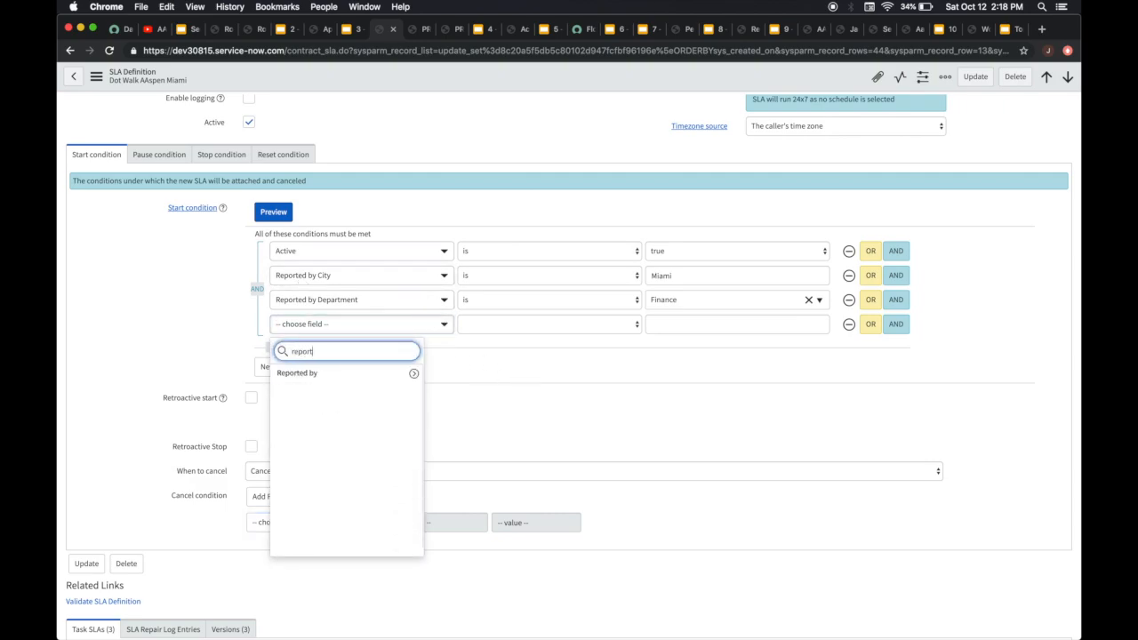
{"action": "left_click", "coordinate": [413, 374]}
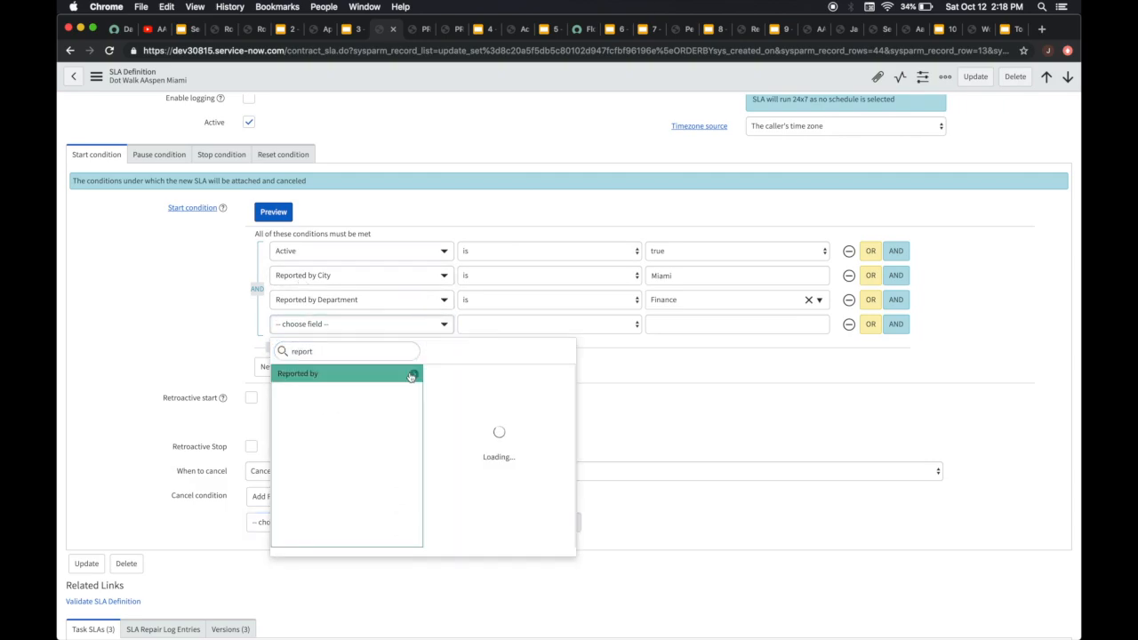
{"action": "left_click", "coordinate": [503, 475]}
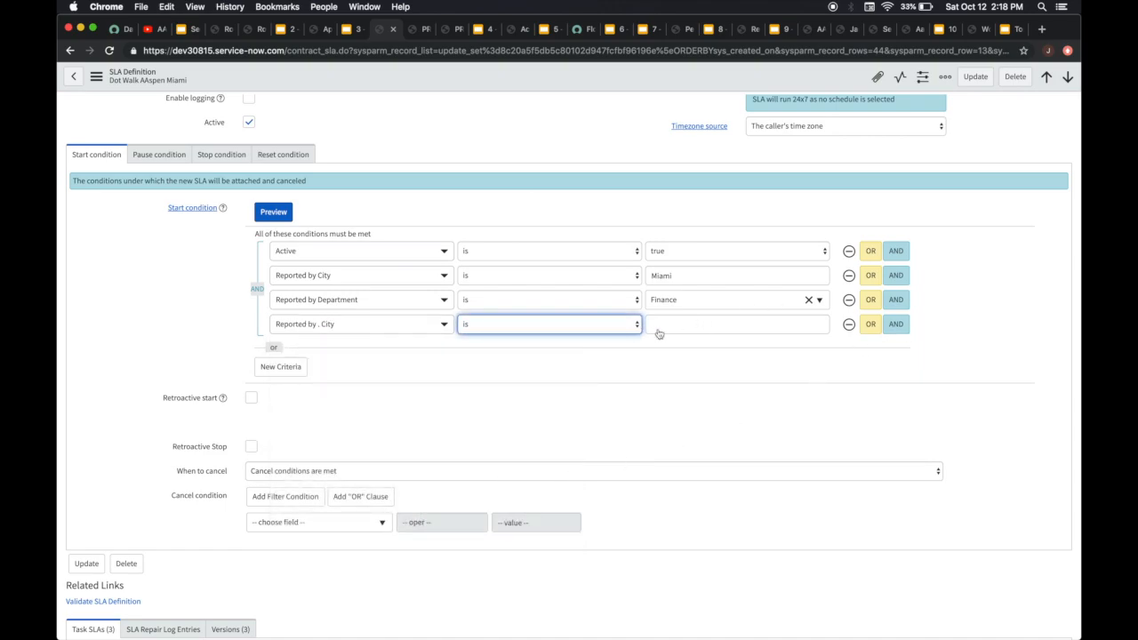
{"action": "left_click", "coordinate": [849, 325]}
{"action": "scroll", "coordinate": [197, 315], "scroll_direction": "up", "scroll_amount": 5}
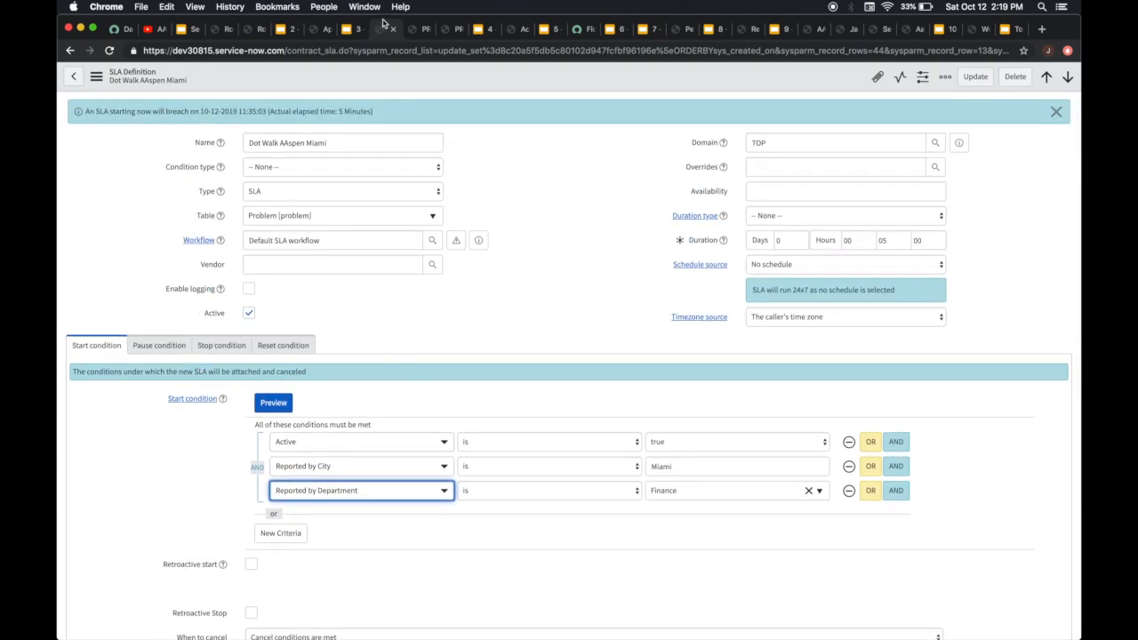
Switch to the open problem record, filter the navigator for "problem", and start a new problem record
{"action": "left_click", "coordinate": [413, 31]}
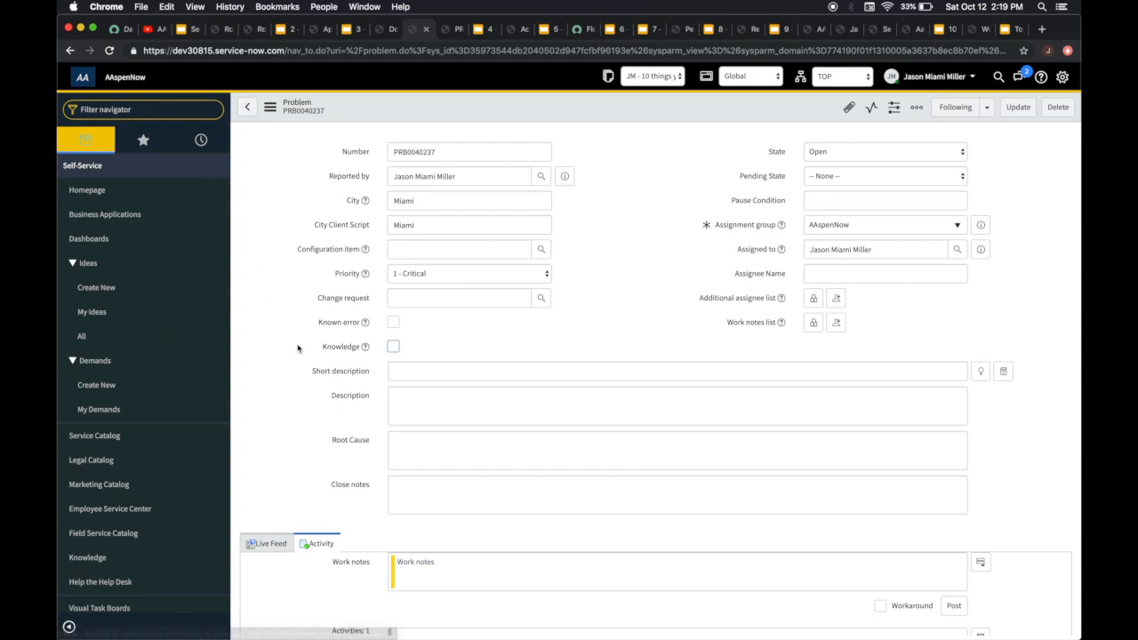
{"action": "scroll", "coordinate": [297, 348], "scroll_direction": "down", "scroll_amount": 5}
{"action": "scroll", "coordinate": [300, 347], "scroll_direction": "up", "scroll_amount": 5}
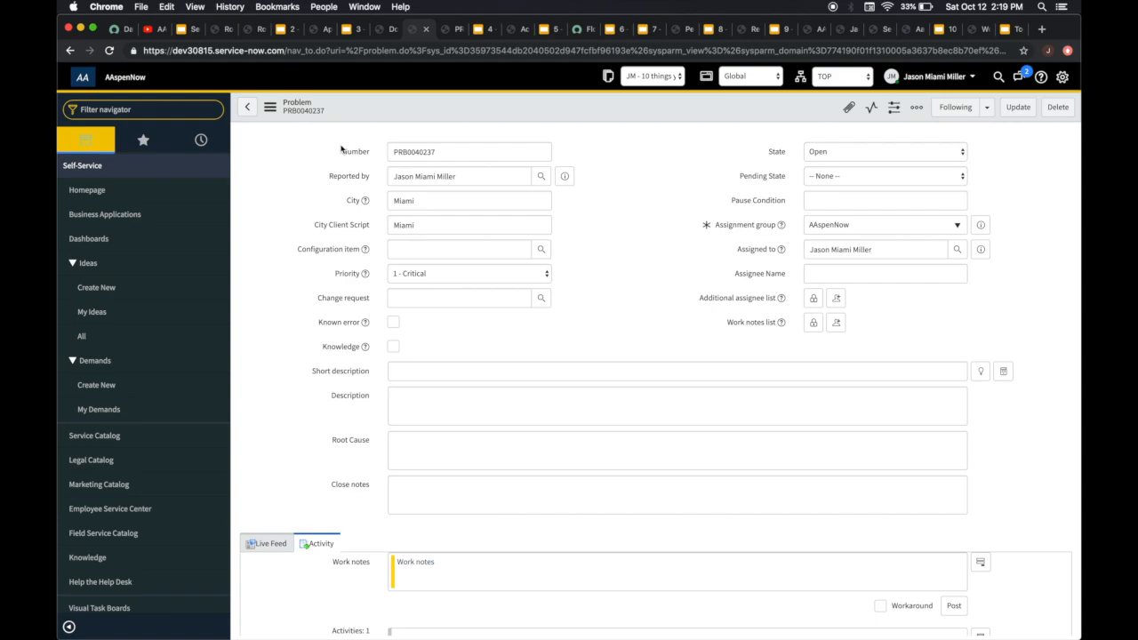
{"action": "left_click", "coordinate": [169, 110]}
{"action": "type", "text": "e"}
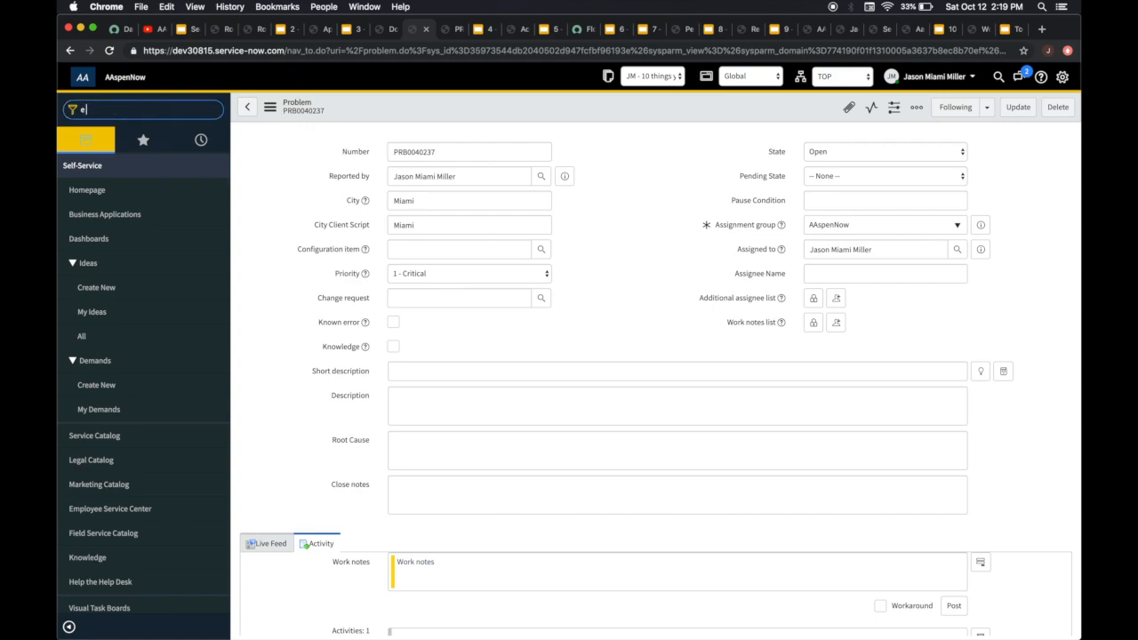
{"action": "type", "text": " probl"}
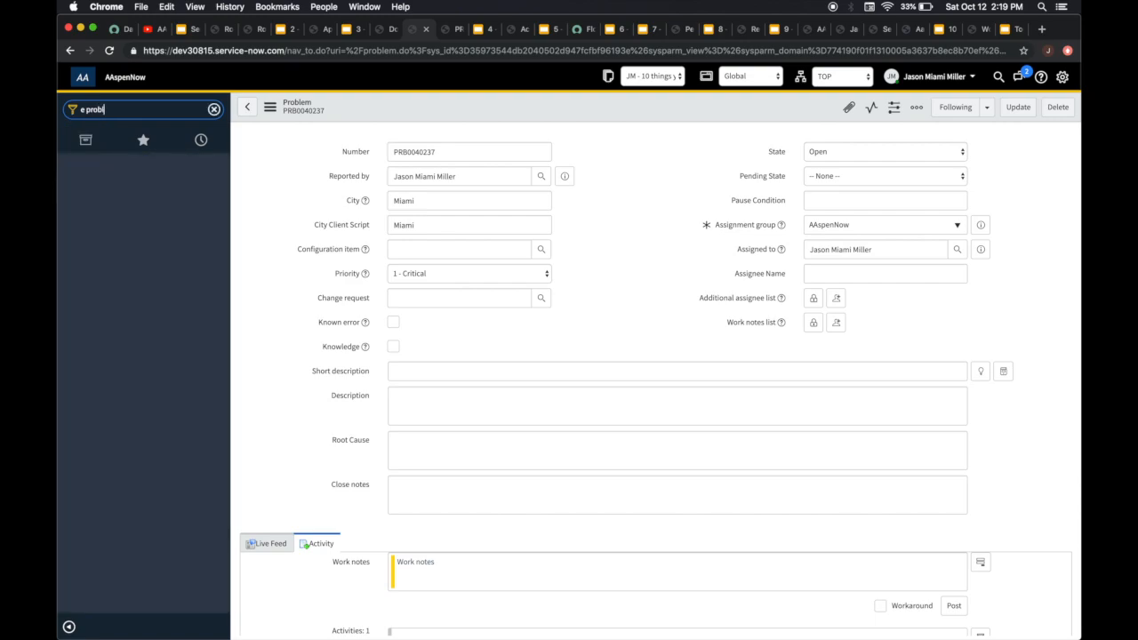
{"action": "key", "text": "BackSpace"}
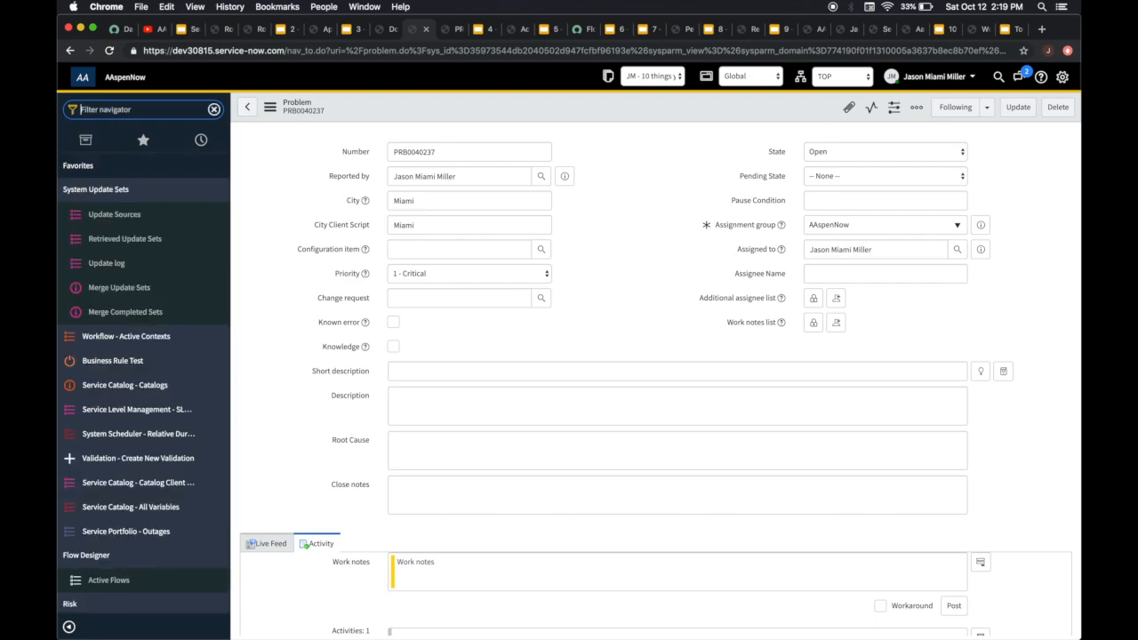
{"action": "type", "text": "problem"}
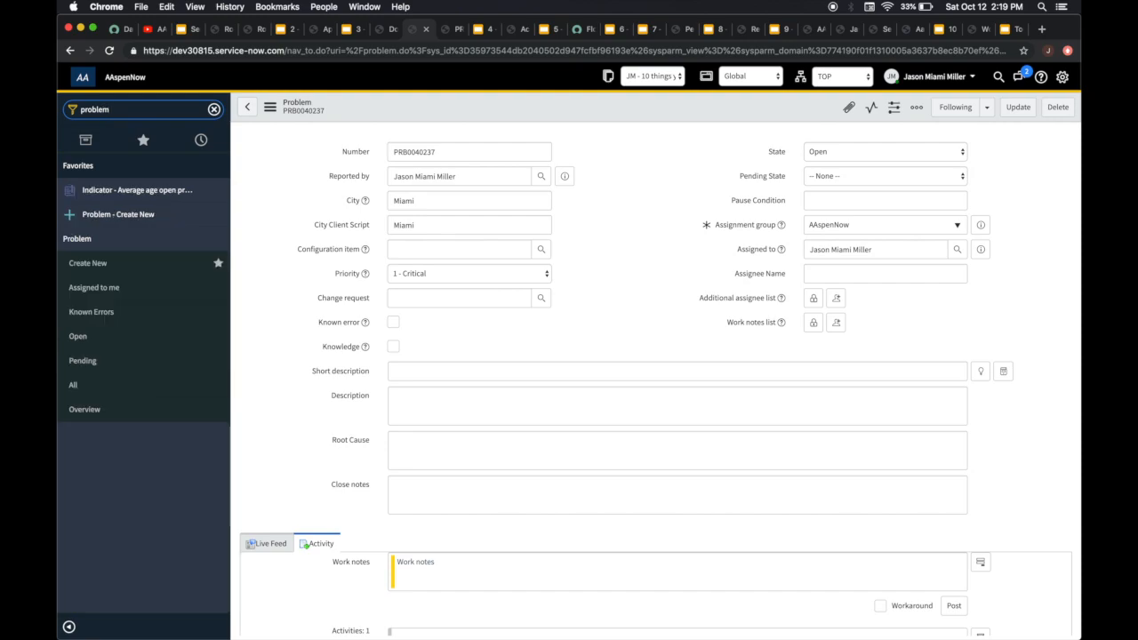
{"action": "left_click", "coordinate": [114, 264]}
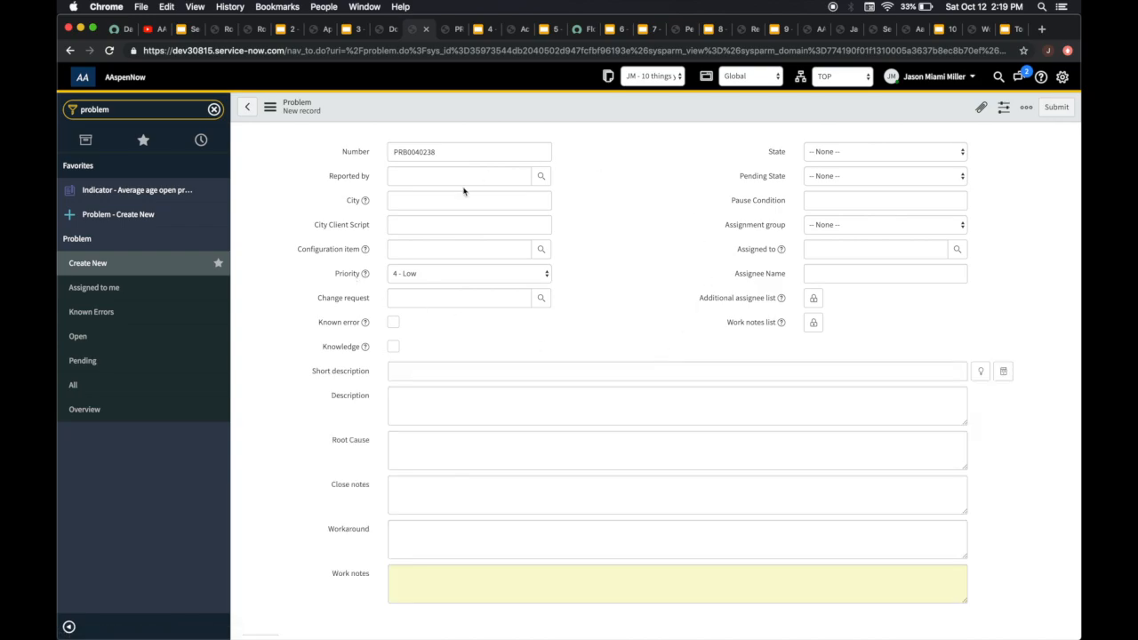
Recheck the SLA definition's start conditions, then set the new problem's Reported by to the recently selected user
{"action": "left_click", "coordinate": [384, 29]}
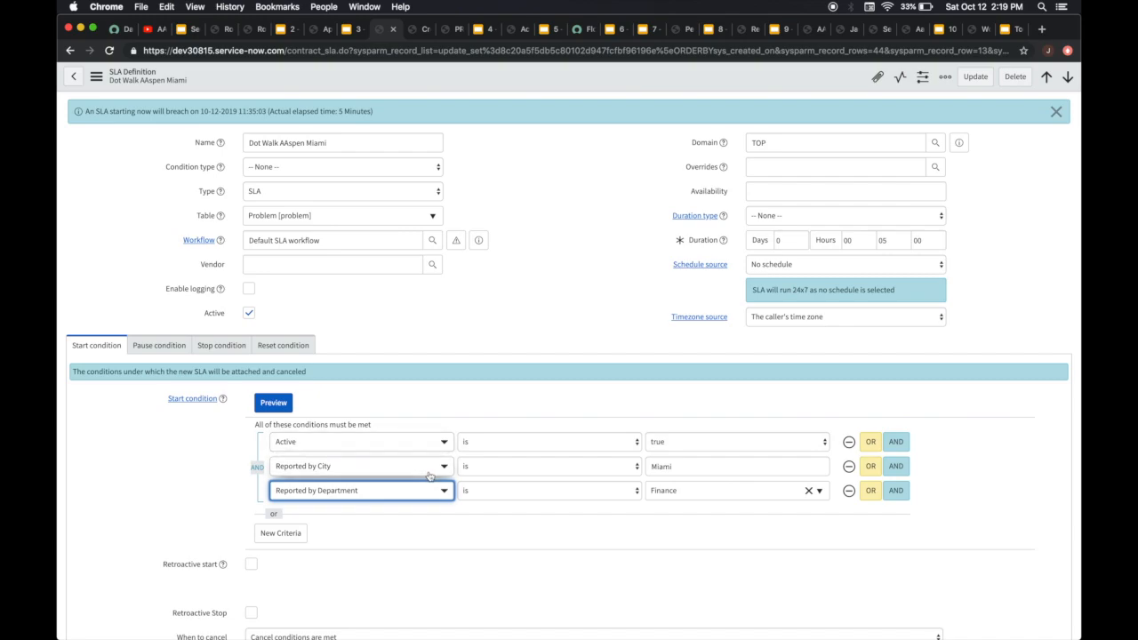
{"action": "scroll", "coordinate": [408, 472], "scroll_direction": "down", "scroll_amount": 1}
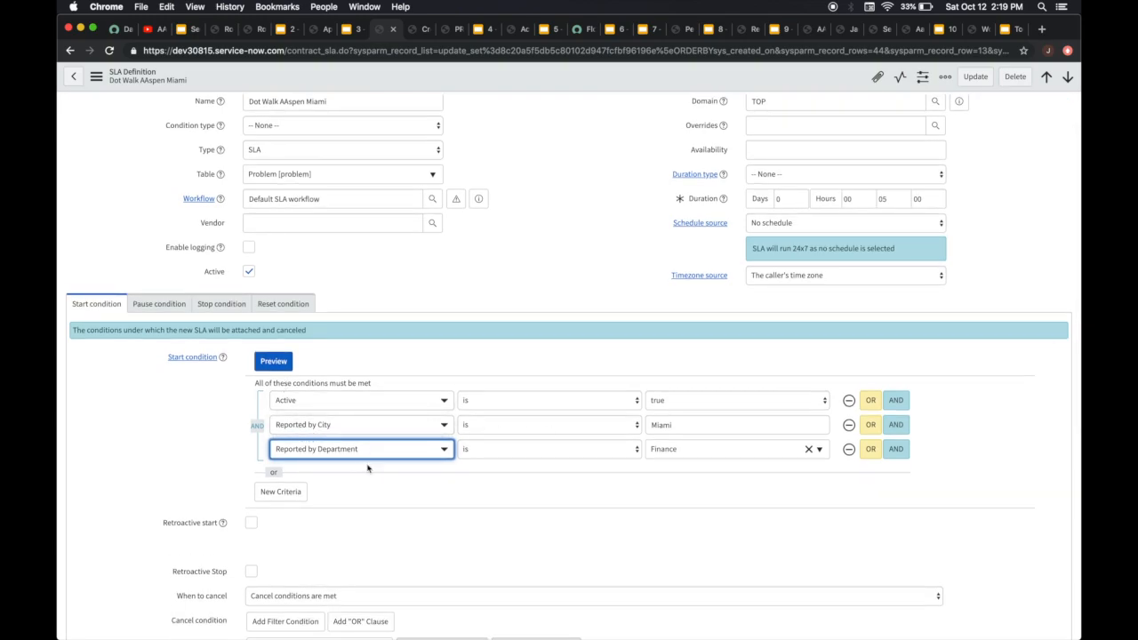
{"action": "left_click", "coordinate": [423, 34]}
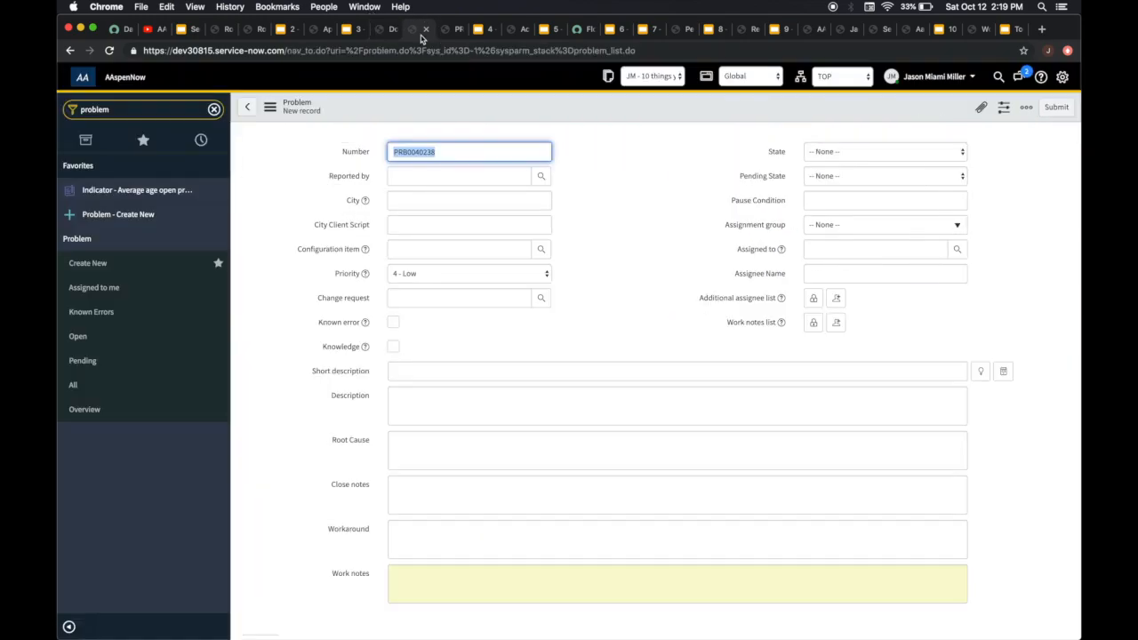
{"action": "left_click", "coordinate": [479, 178]}
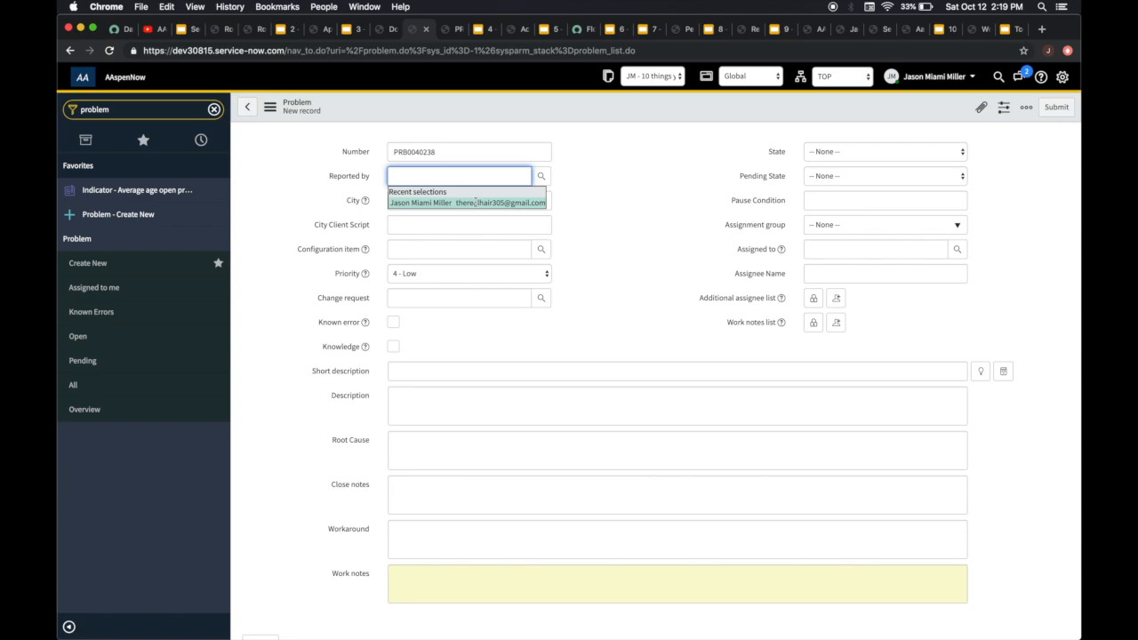
{"action": "left_click", "coordinate": [475, 203]}
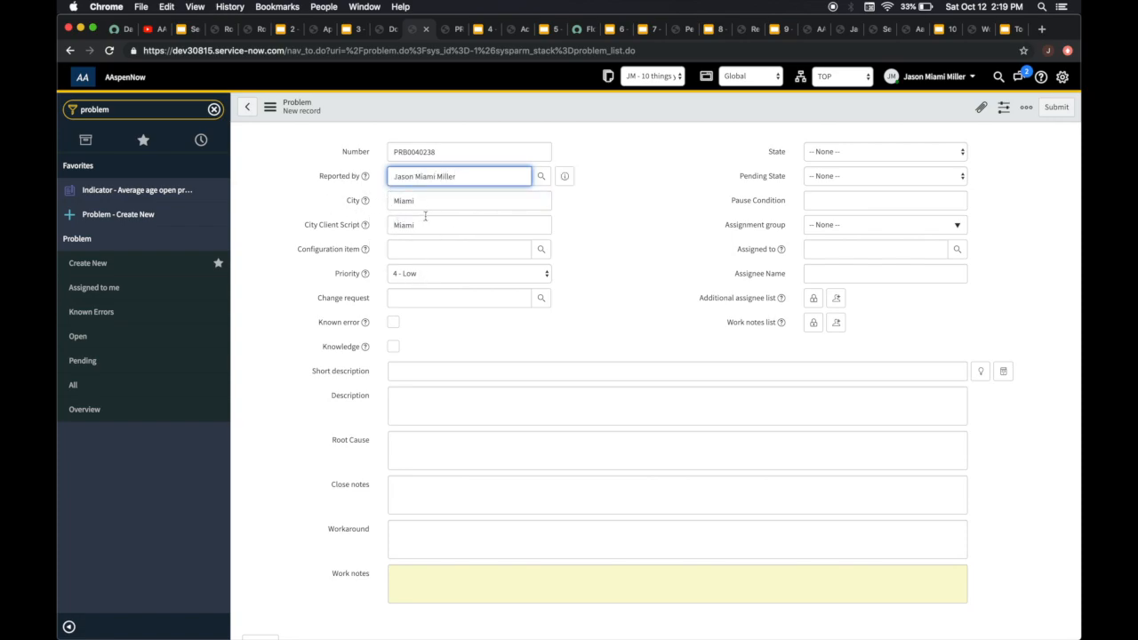
Preview the reporting user's record and compare its City and Department with the SLA definition's start conditions
{"action": "left_click", "coordinate": [563, 176]}
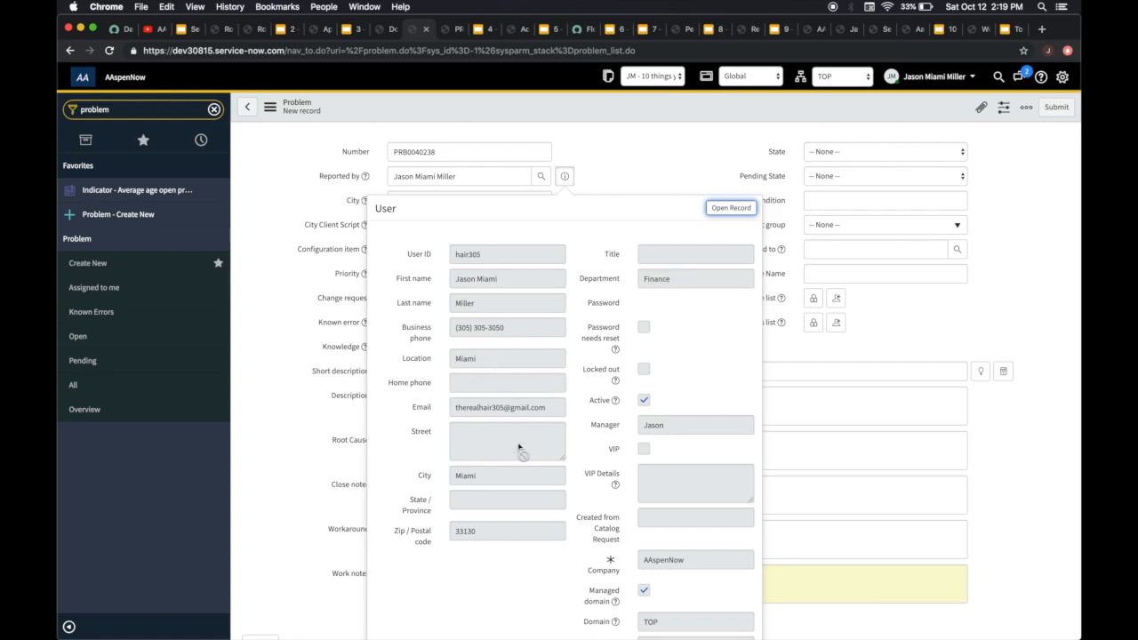
{"action": "left_click", "coordinate": [631, 156]}
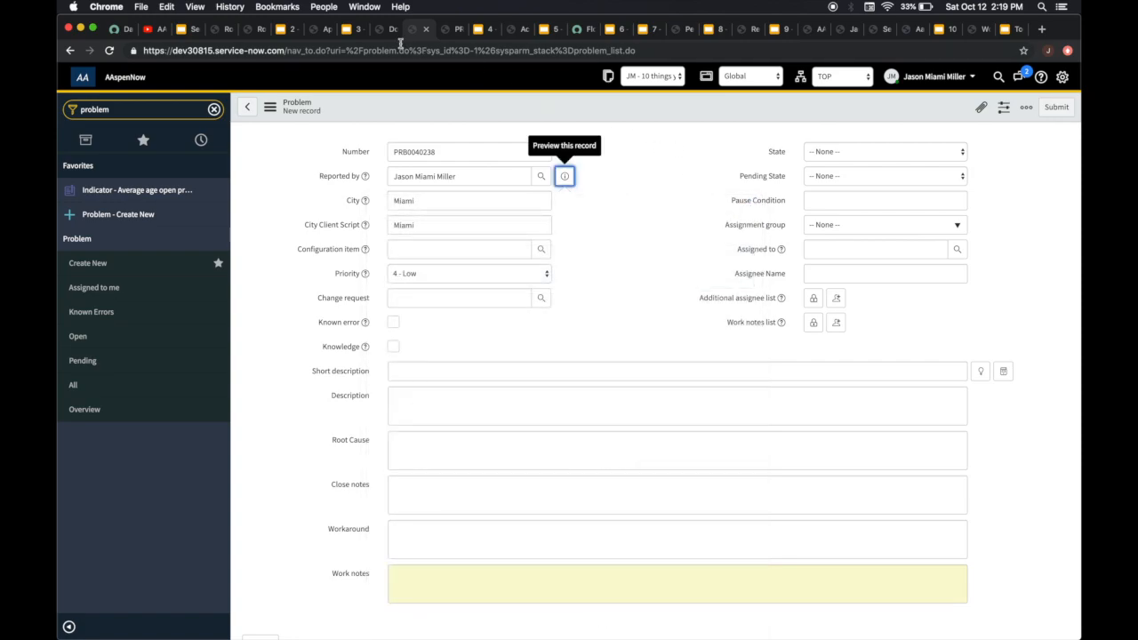
{"action": "left_click", "coordinate": [384, 30]}
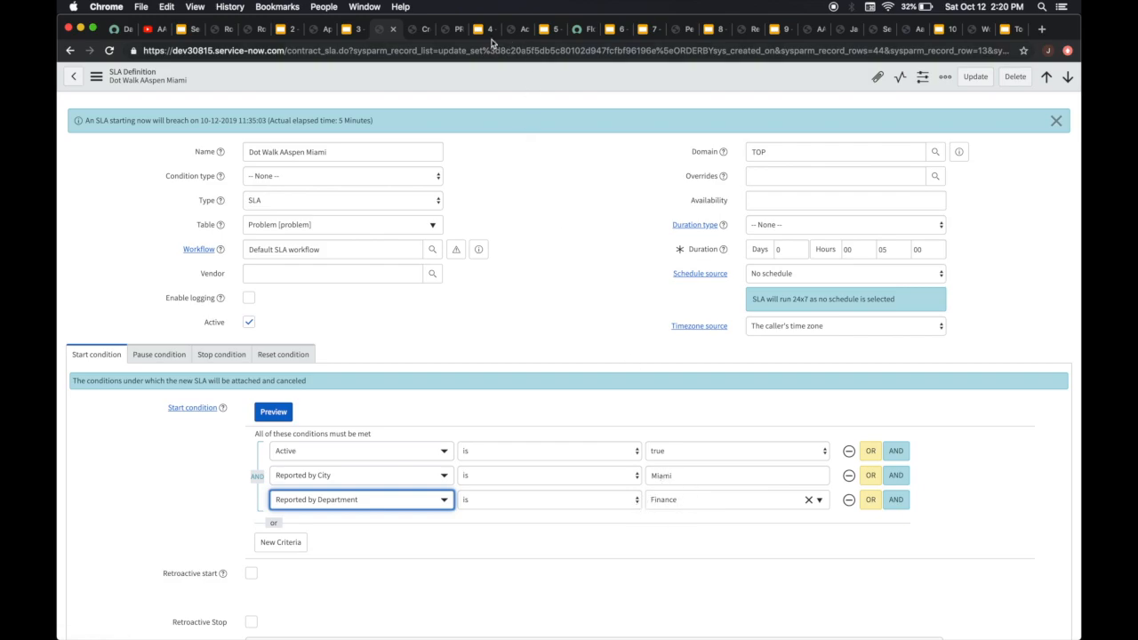
{"action": "left_click", "coordinate": [423, 30]}
Set the new problem's Priority to 1 - Critical and save the record without leaving the form
{"action": "scroll", "coordinate": [533, 343], "scroll_direction": "down", "scroll_amount": 2}
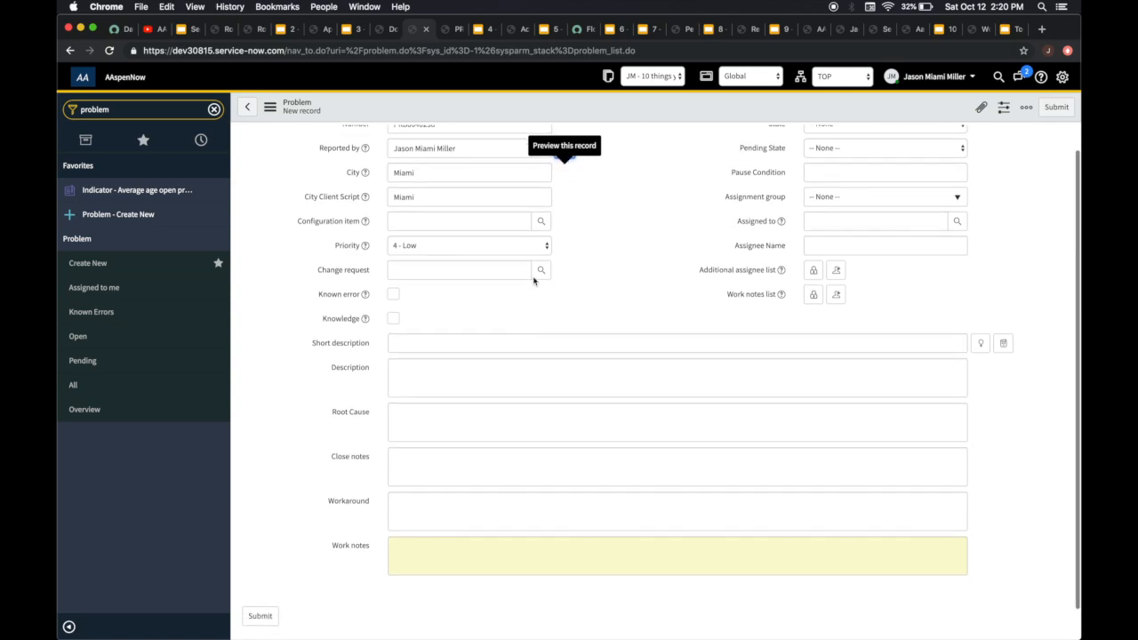
{"action": "left_click", "coordinate": [508, 248]}
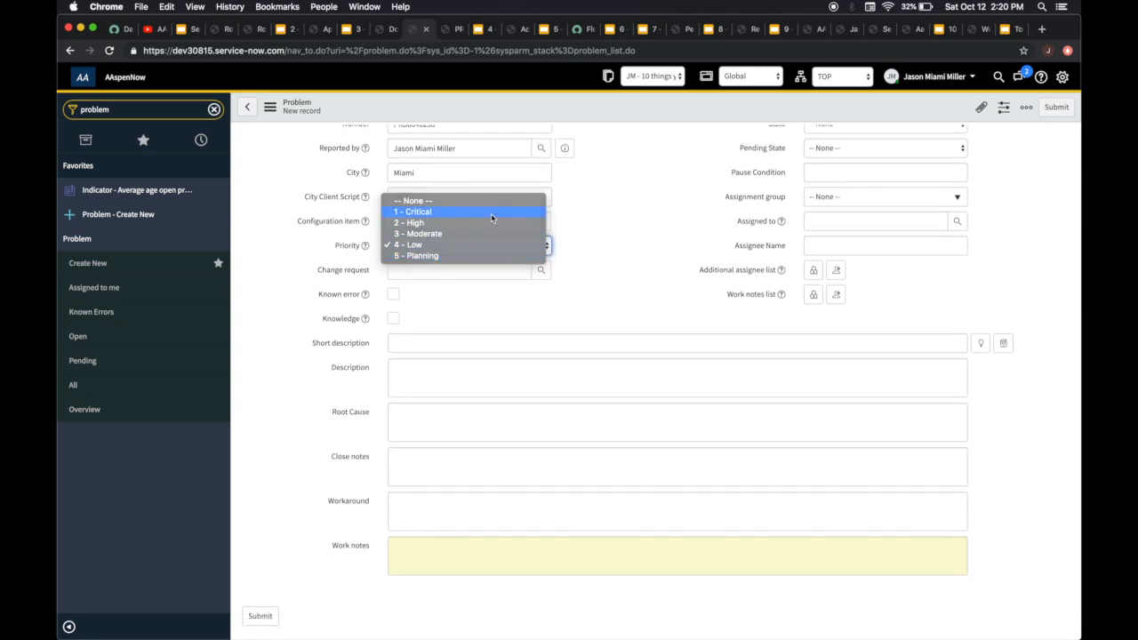
{"action": "left_click", "coordinate": [492, 217]}
{"action": "scroll", "coordinate": [649, 238], "scroll_direction": "up", "scroll_amount": 2}
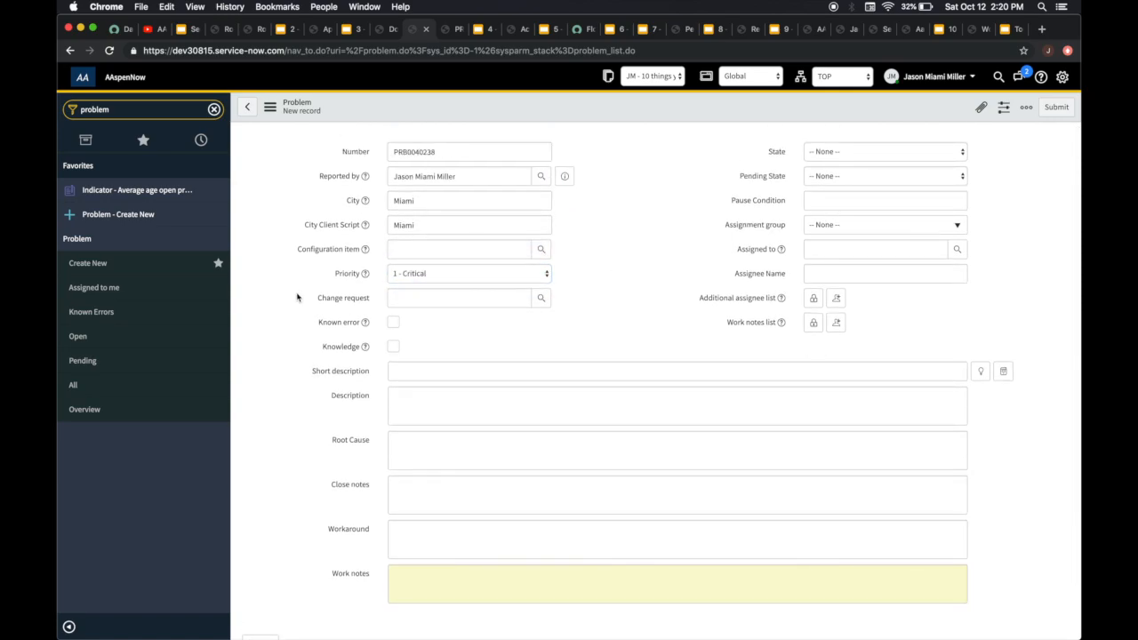
{"action": "scroll", "coordinate": [302, 348], "scroll_direction": "down", "scroll_amount": 3}
{"action": "scroll", "coordinate": [303, 349], "scroll_direction": "up", "scroll_amount": 3}
{"action": "left_click", "coordinate": [270, 108]}
{"action": "left_click", "coordinate": [303, 115]}
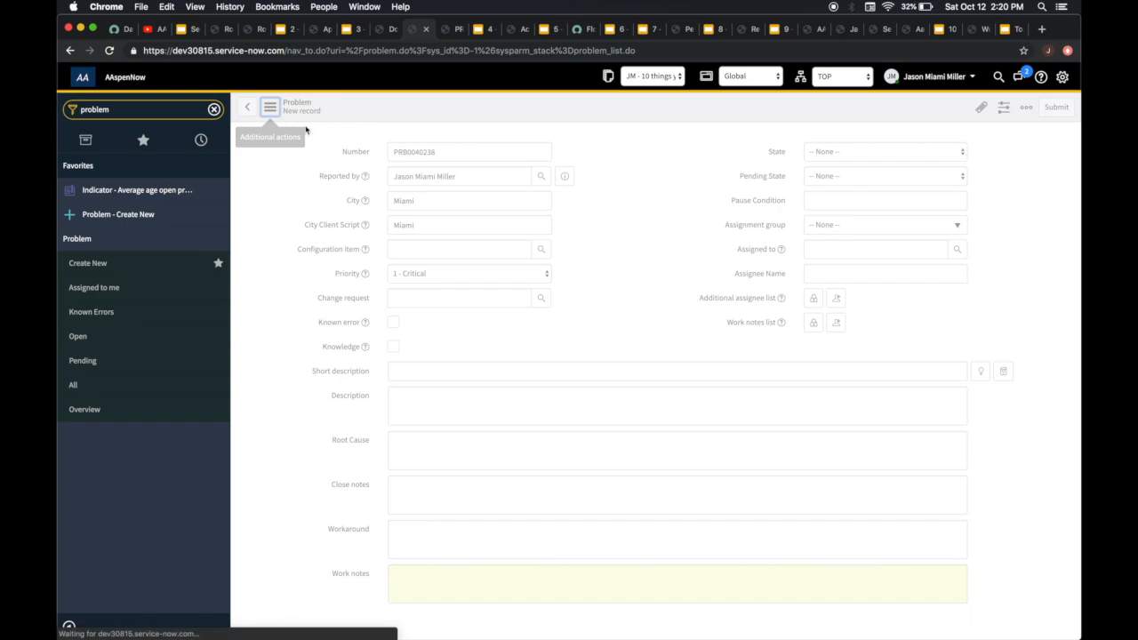
Examine the Task SLAs attached to the saved problem
{"action": "scroll", "coordinate": [457, 289], "scroll_direction": "down", "scroll_amount": 1}
{"action": "scroll", "coordinate": [457, 289], "scroll_direction": "down", "scroll_amount": 5}
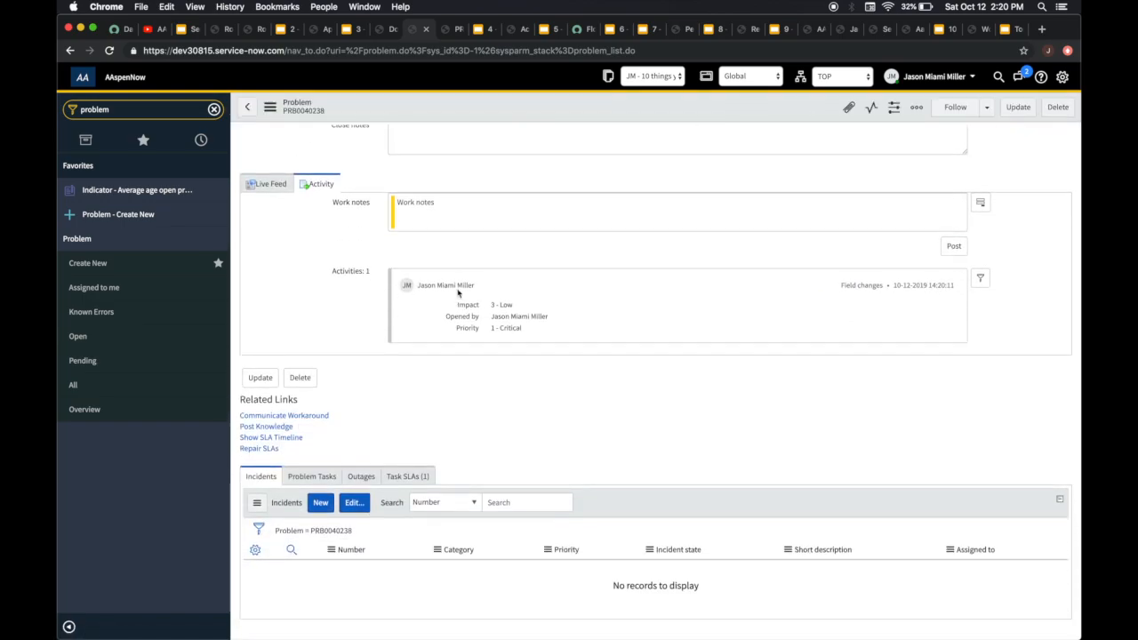
{"action": "left_click", "coordinate": [407, 478]}
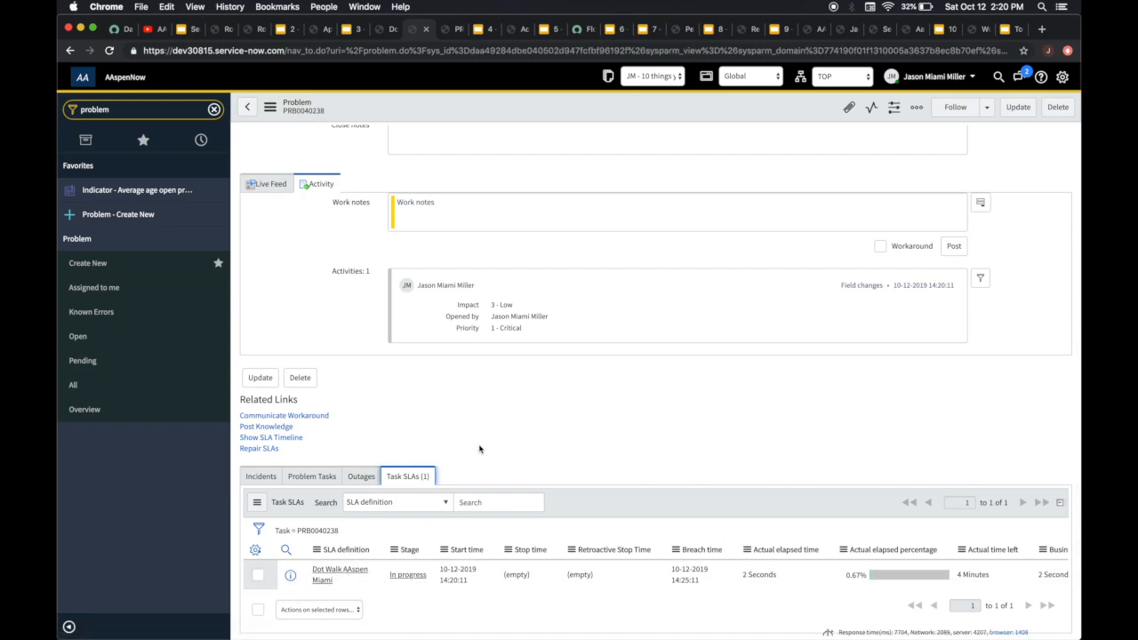
{"action": "scroll", "coordinate": [542, 436], "scroll_direction": "up", "scroll_amount": 5}
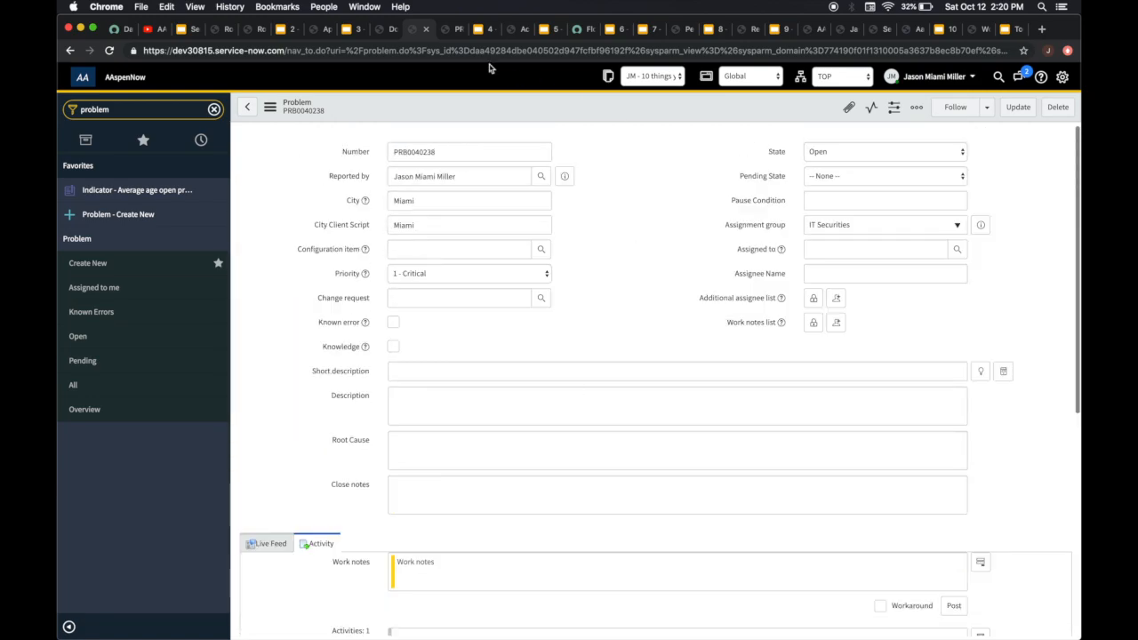
Switch to the other open problem record and review its City fields and the Description's questions about dot-walked values
{"action": "left_click", "coordinate": [446, 31]}
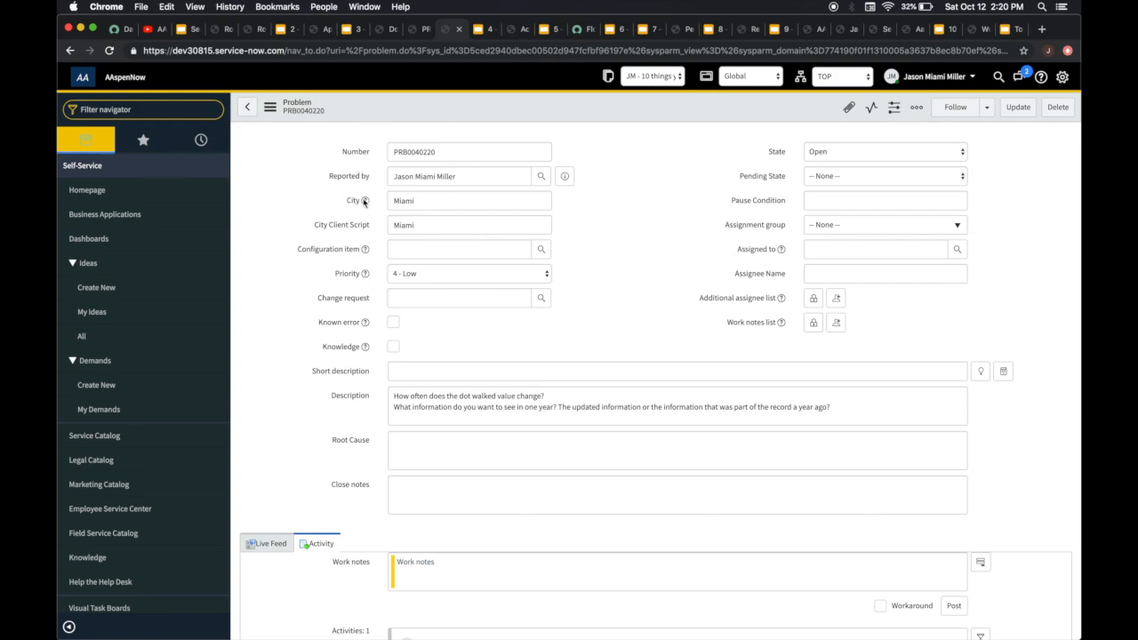
{"action": "mouse_move", "coordinate": [364, 203]}
{"action": "scroll", "coordinate": [561, 365], "scroll_direction": "down", "scroll_amount": 1}
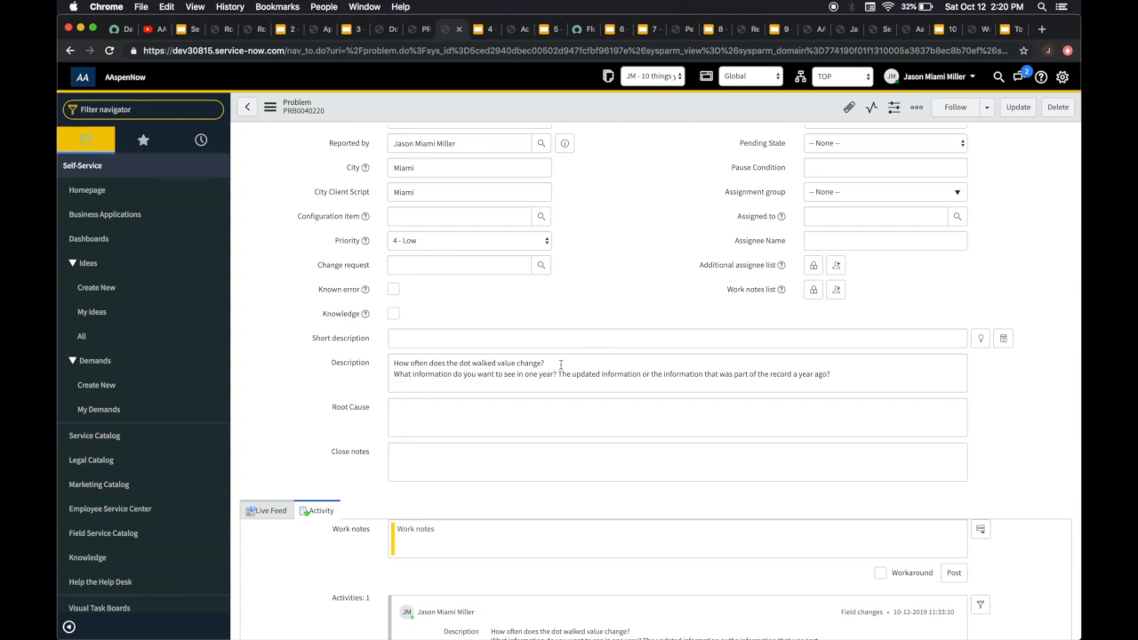
{"action": "left_click", "coordinate": [559, 363]}
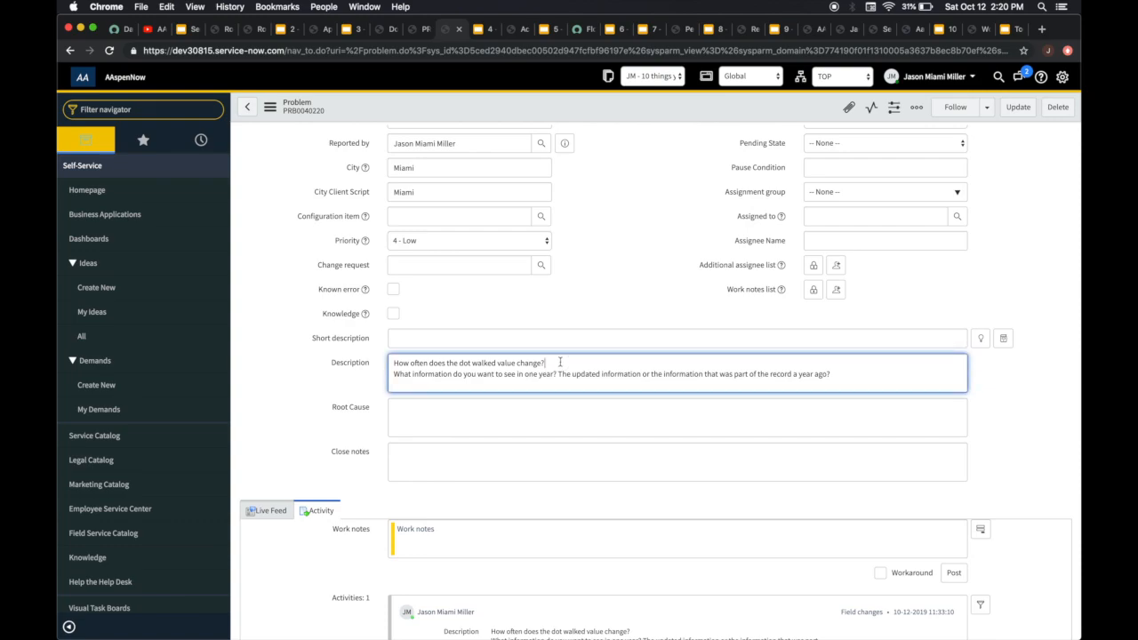
Change the problem's dot-walked City field to The Keys and save the record
{"action": "scroll", "coordinate": [560, 362], "scroll_direction": "up", "scroll_amount": 1}
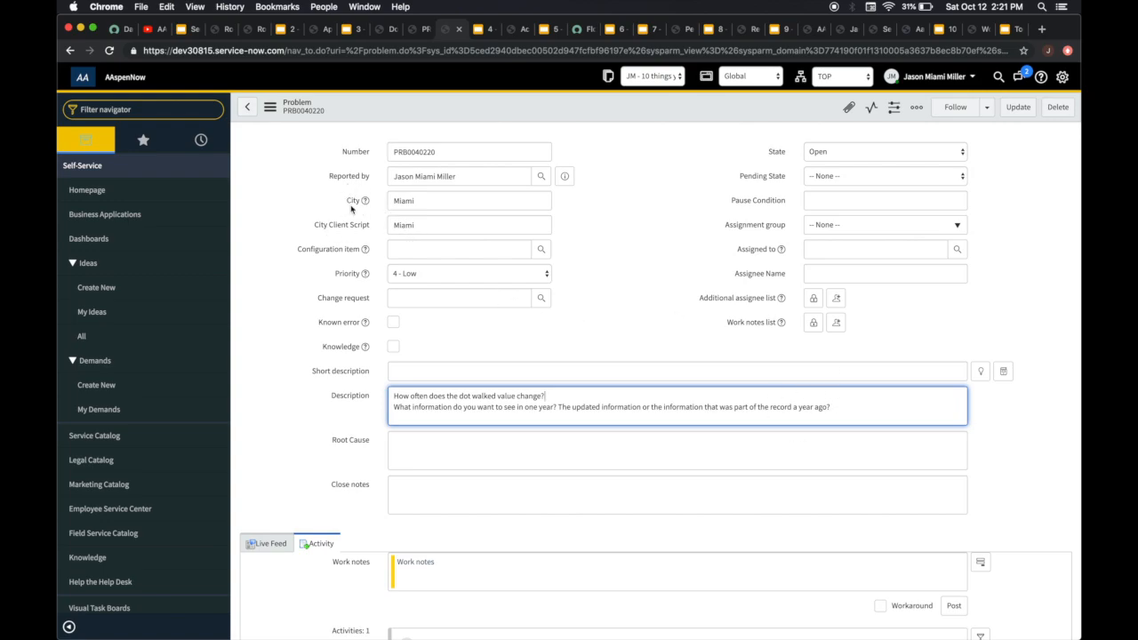
{"action": "left_click", "coordinate": [453, 203]}
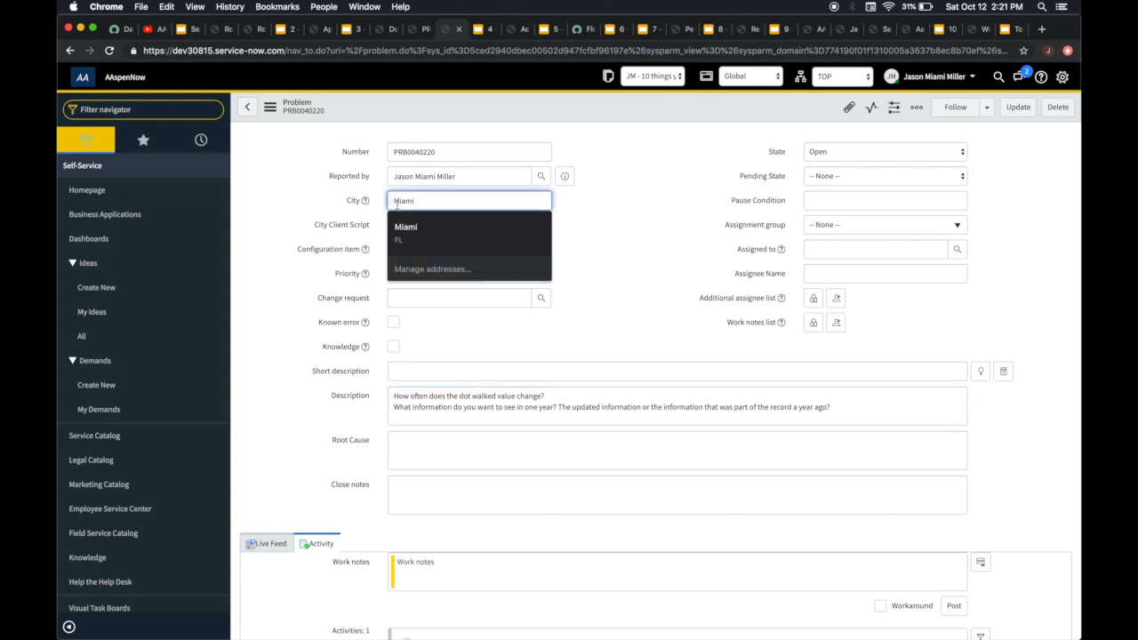
{"action": "left_click_drag", "start_coordinate": [438, 202], "coordinate": [351, 205]}
{"action": "type", "text": "The Keys"}
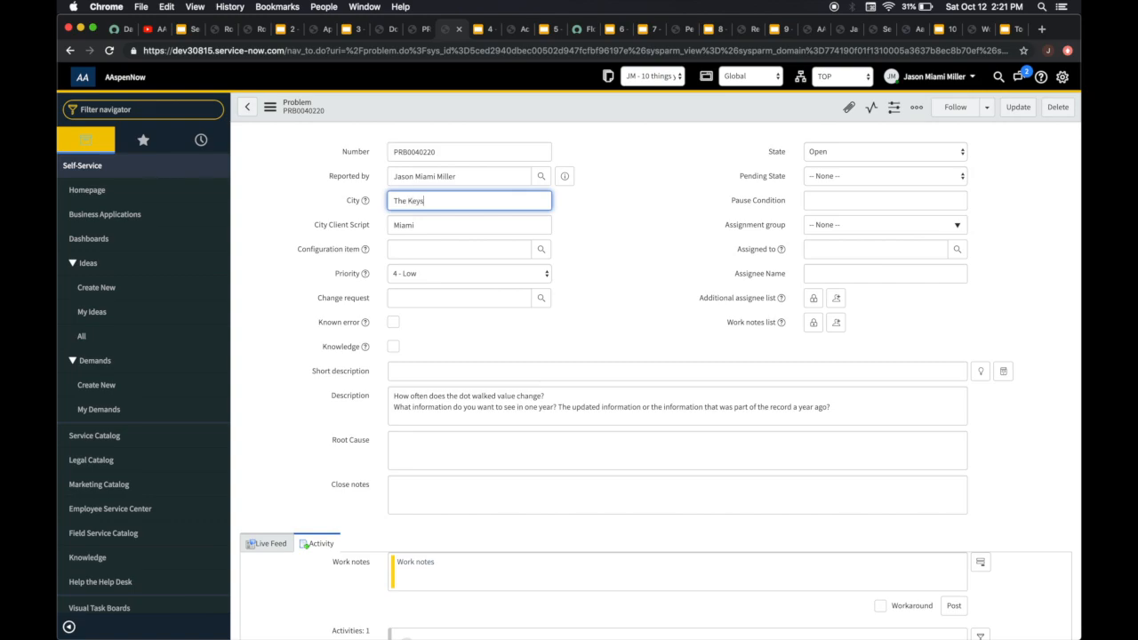
{"action": "left_click", "coordinate": [270, 108]}
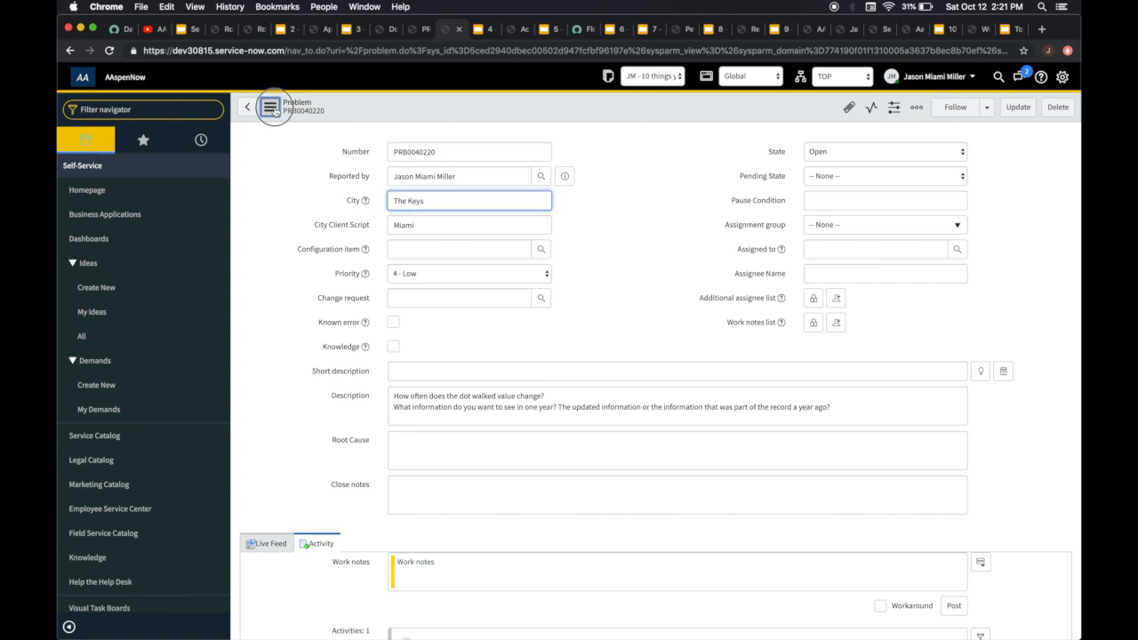
{"action": "left_click", "coordinate": [291, 119]}
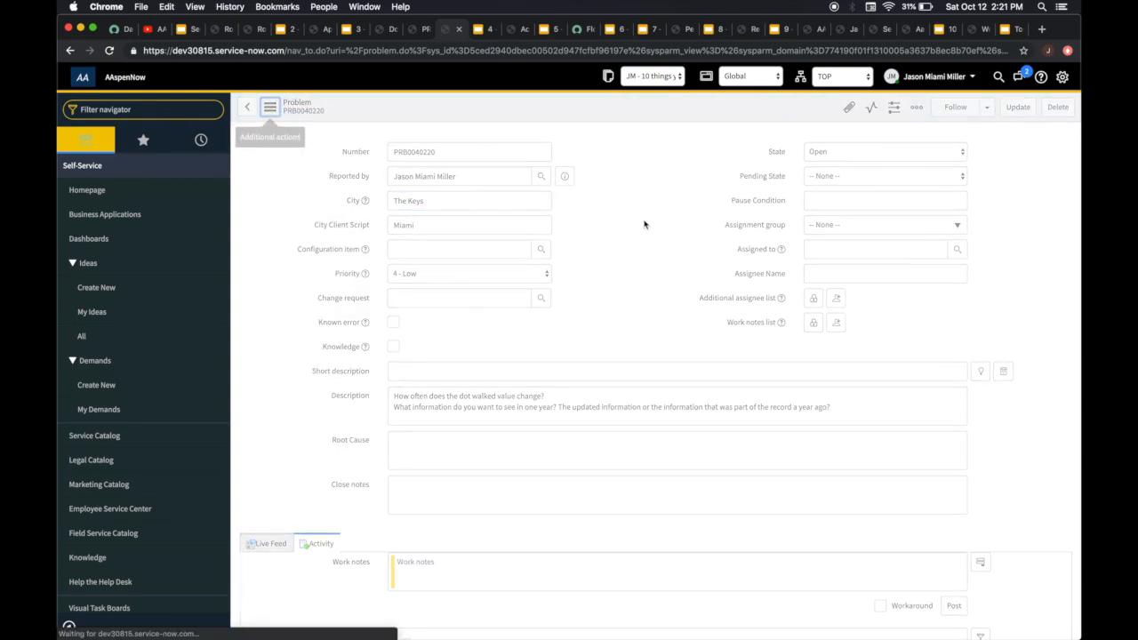
Preview the Reported by user's record, and set the problem's City field to Miami and save the record
{"action": "left_click", "coordinate": [565, 176]}
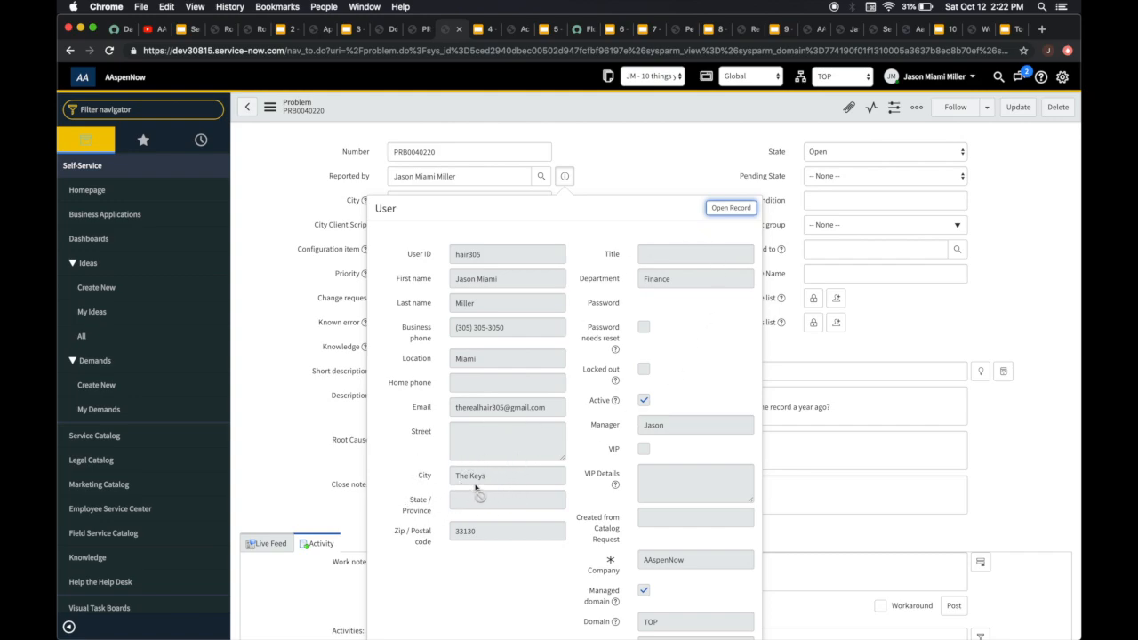
{"action": "left_click", "coordinate": [636, 179]}
{"action": "triple_click", "coordinate": [437, 203]}
{"action": "type", "text": "Miami"}
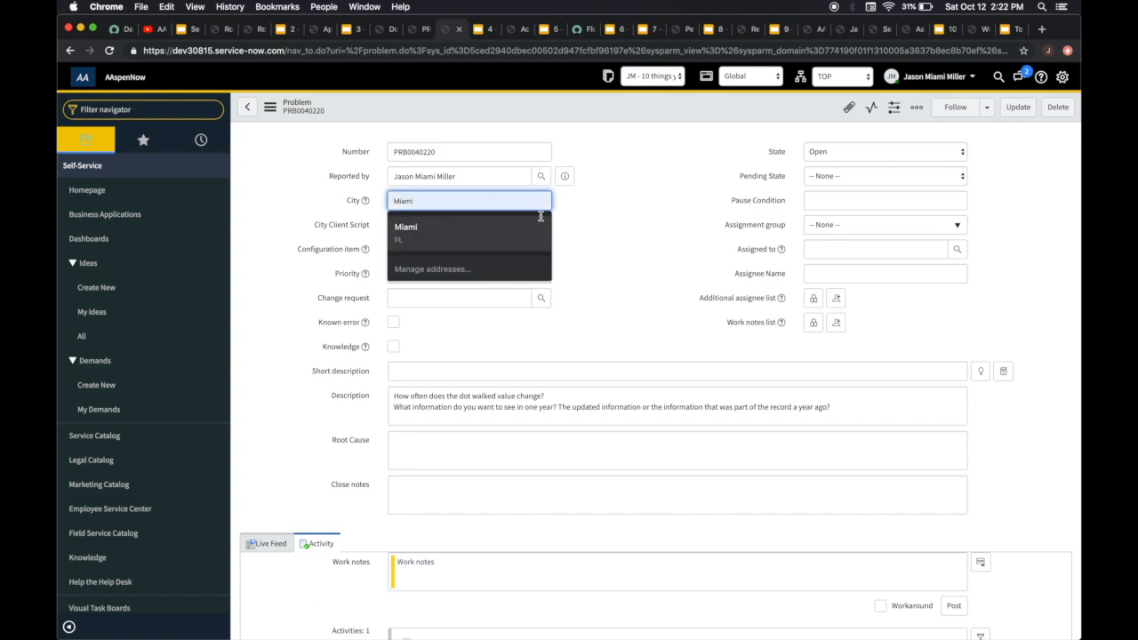
{"action": "left_click", "coordinate": [601, 206]}
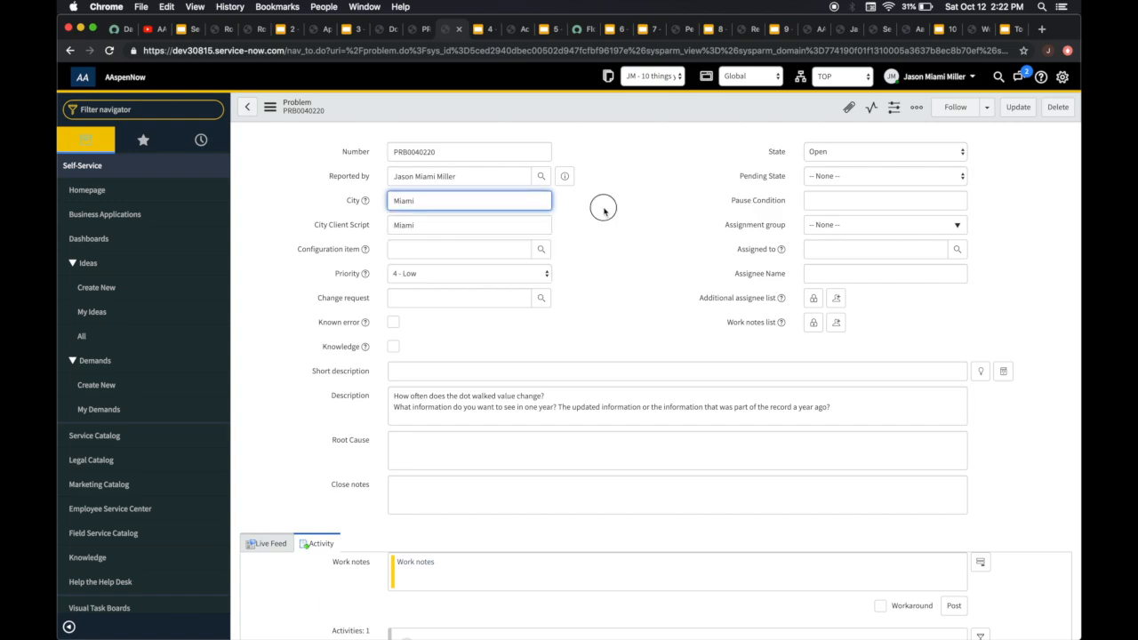
{"action": "left_click", "coordinate": [268, 107]}
{"action": "left_click", "coordinate": [297, 122]}
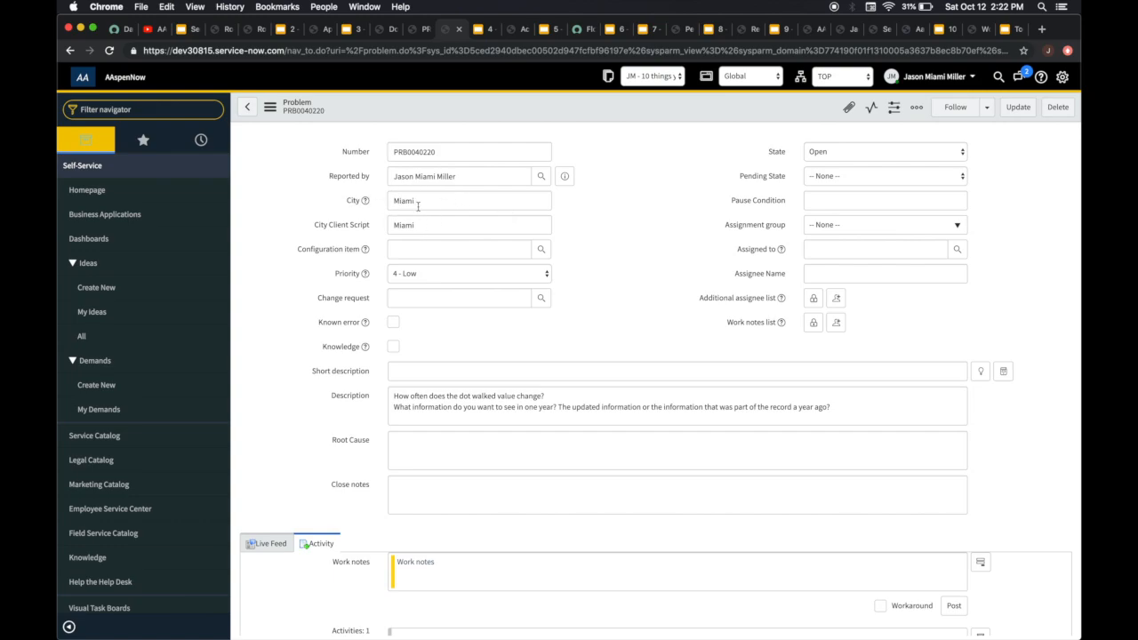
{"action": "scroll", "coordinate": [579, 272], "scroll_direction": "down", "scroll_amount": 2}
{"action": "scroll", "coordinate": [579, 272], "scroll_direction": "up", "scroll_amount": 2}
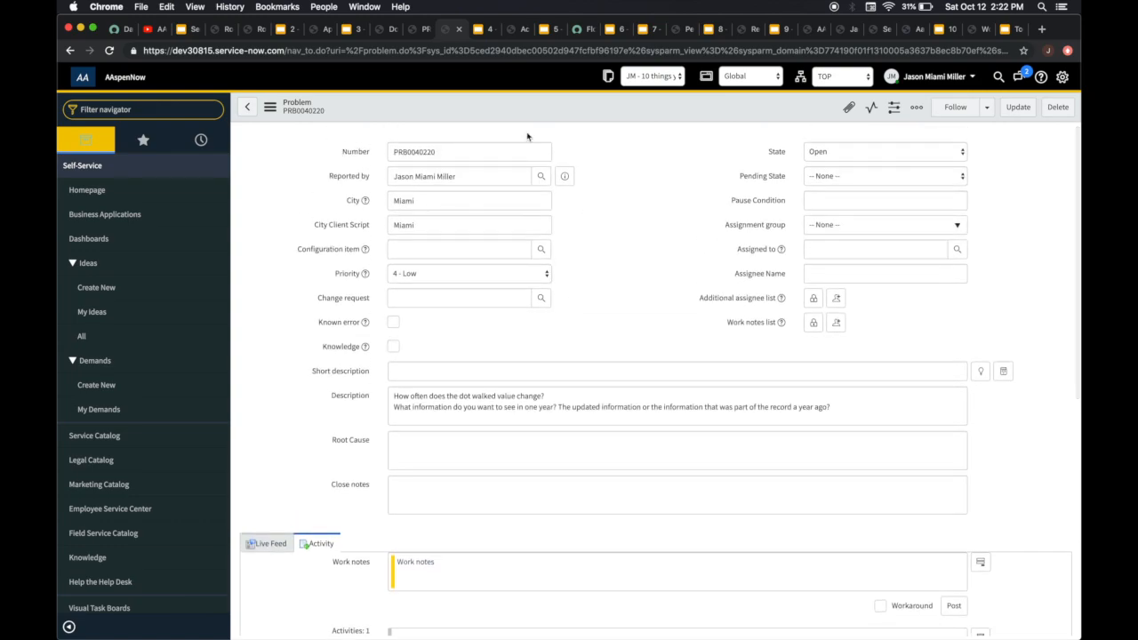
Switch to the Active Miami Problems report and examine its filter conditions
{"action": "left_click", "coordinate": [480, 29]}
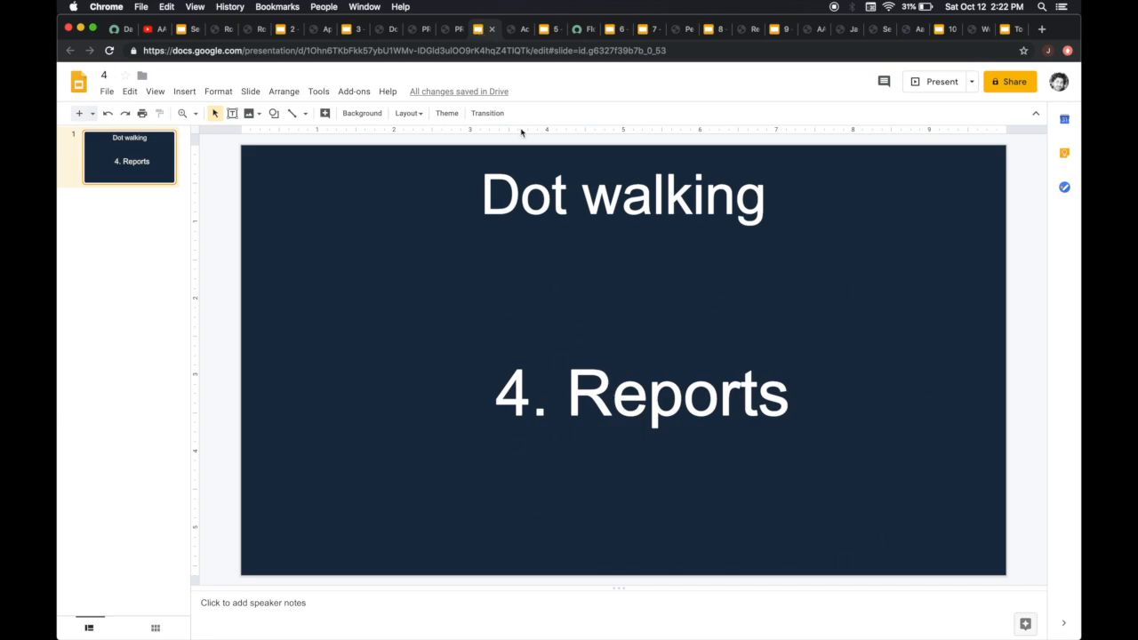
{"action": "left_click", "coordinate": [514, 30]}
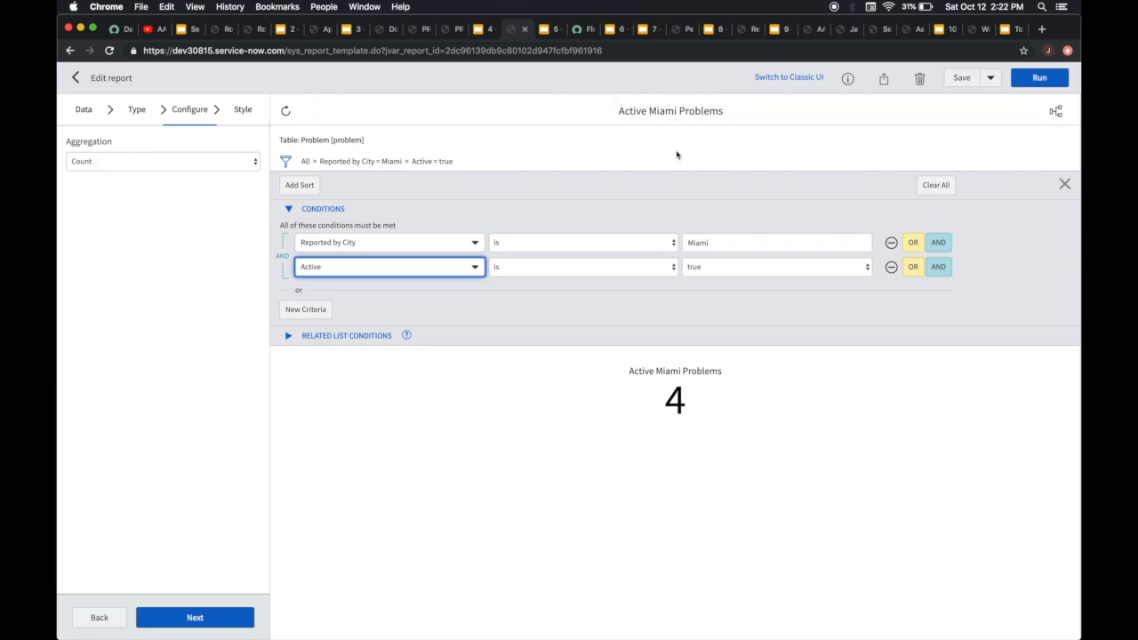
{"action": "left_click", "coordinate": [284, 162]}
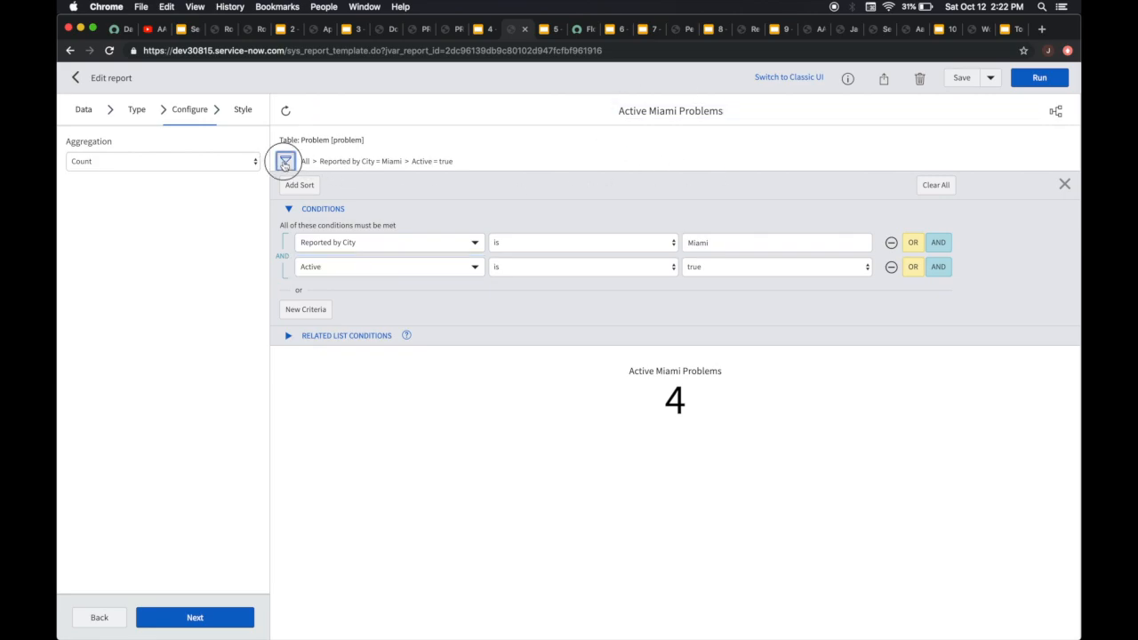
{"action": "left_click", "coordinate": [285, 163]}
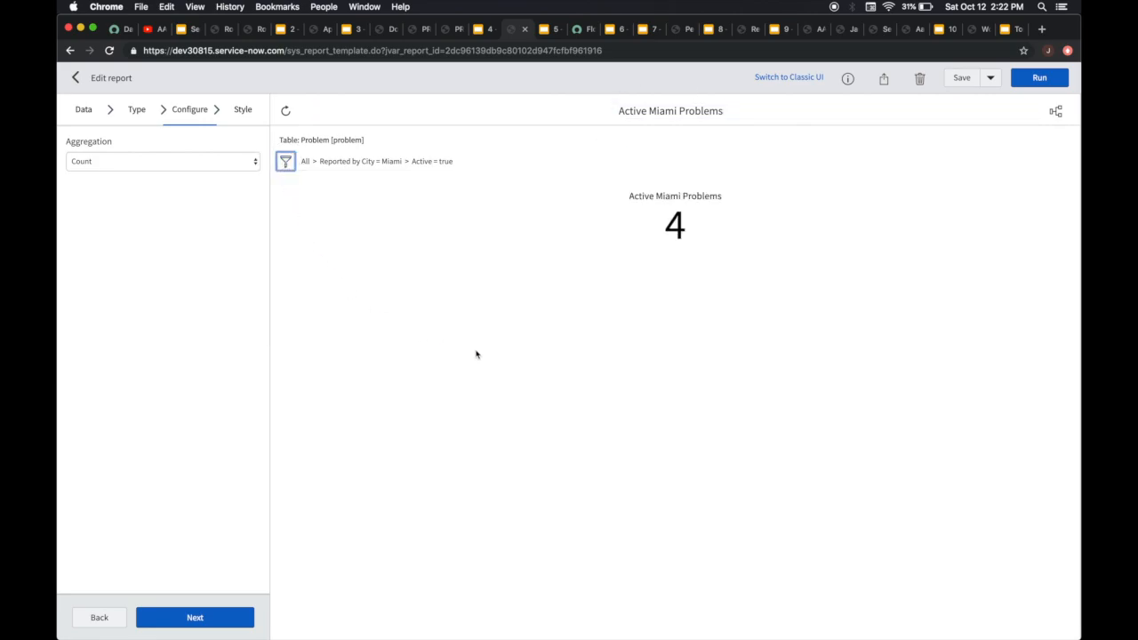
{"action": "left_click", "coordinate": [285, 162]}
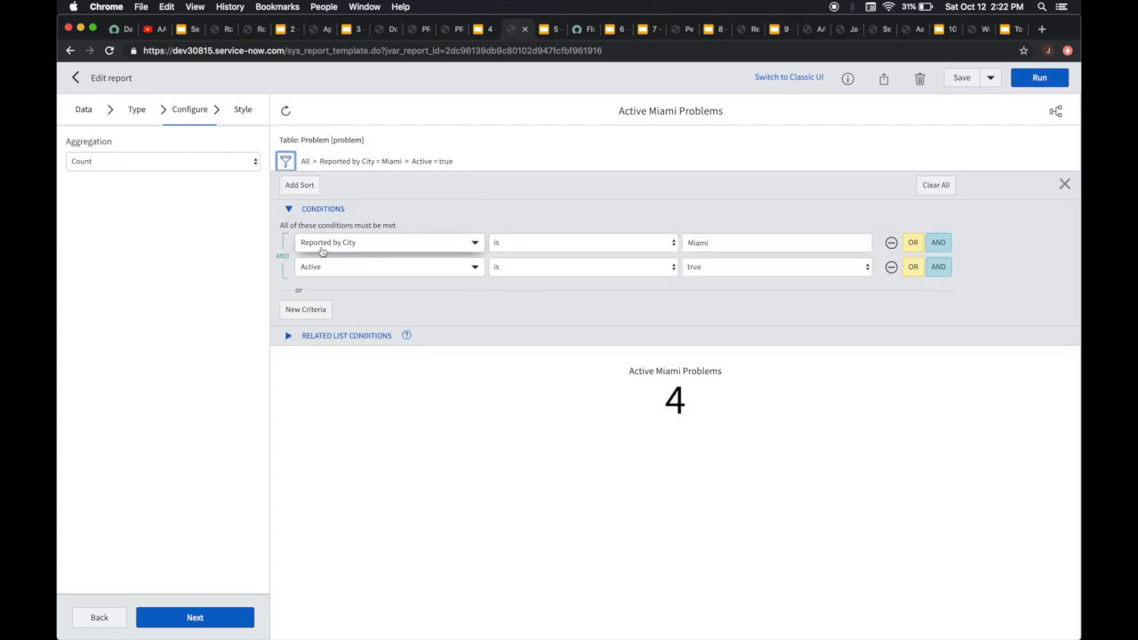
Try adding a third report condition on the dot-walked Reported by City field, and remove it
{"action": "left_click", "coordinate": [938, 267]}
{"action": "left_click", "coordinate": [452, 302]}
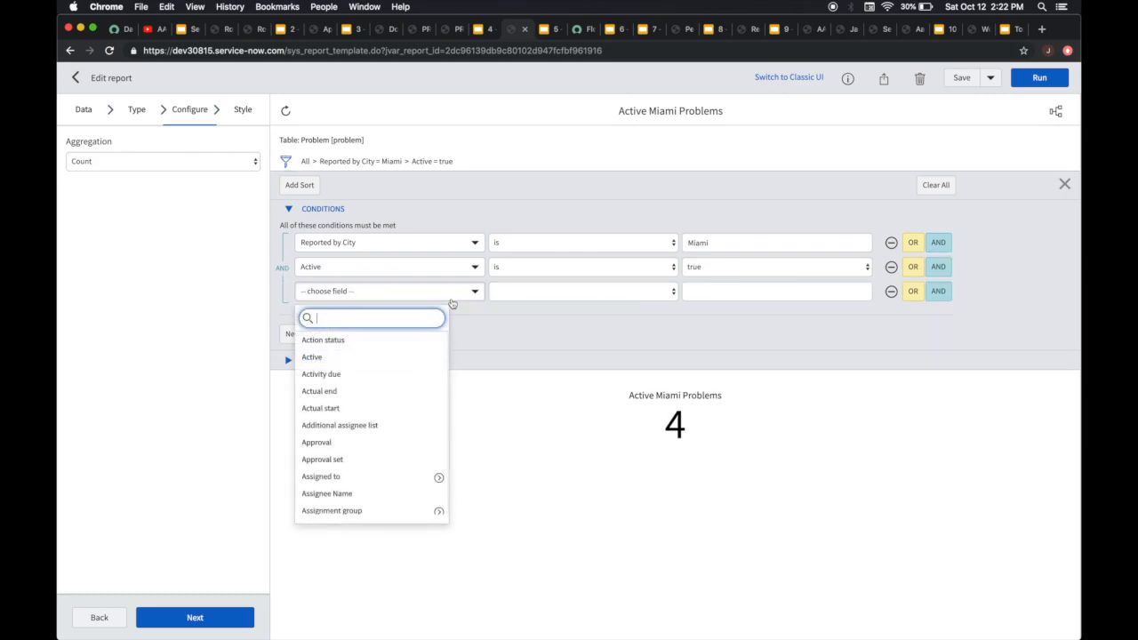
{"action": "type", "text": "d by"}
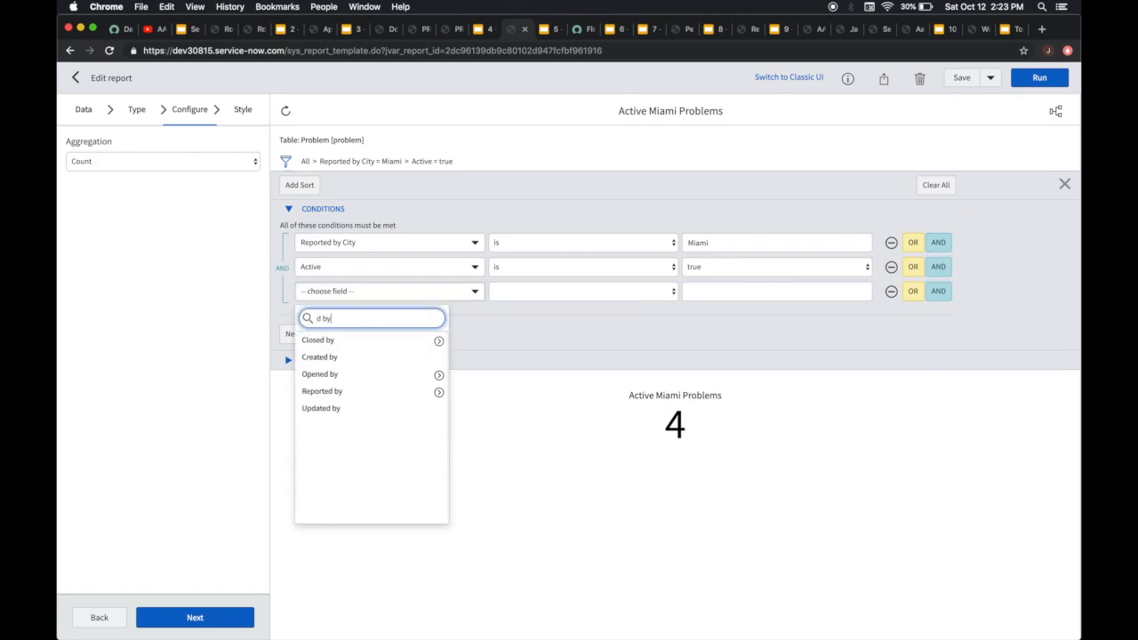
{"action": "left_click", "coordinate": [438, 391]}
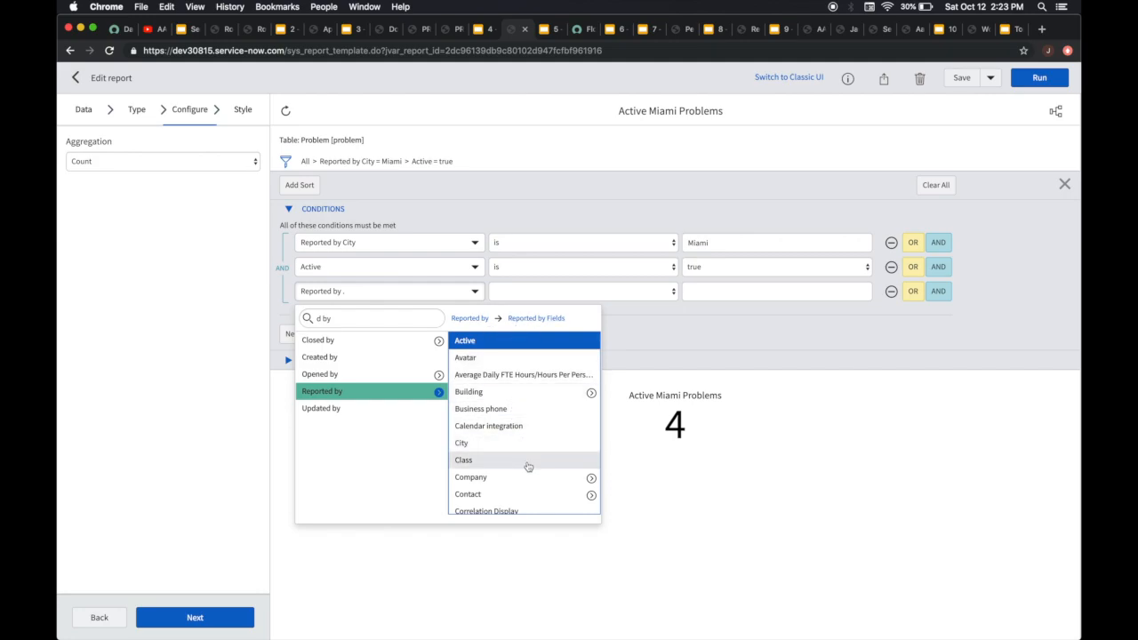
{"action": "scroll", "coordinate": [526, 465], "scroll_direction": "down", "scroll_amount": 5}
{"action": "scroll", "coordinate": [527, 466], "scroll_direction": "down", "scroll_amount": 10}
{"action": "scroll", "coordinate": [527, 466], "scroll_direction": "up", "scroll_amount": 15}
{"action": "scroll", "coordinate": [527, 466], "scroll_direction": "down", "scroll_amount": 2}
{"action": "scroll", "coordinate": [527, 466], "scroll_direction": "up", "scroll_amount": 2}
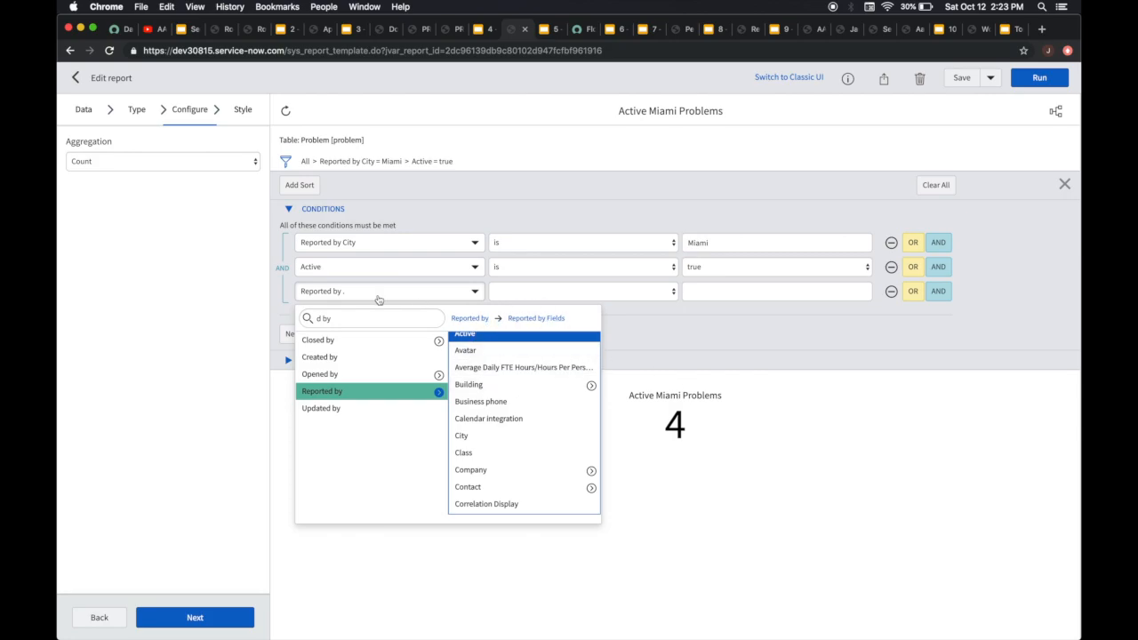
{"action": "left_click", "coordinate": [495, 436]}
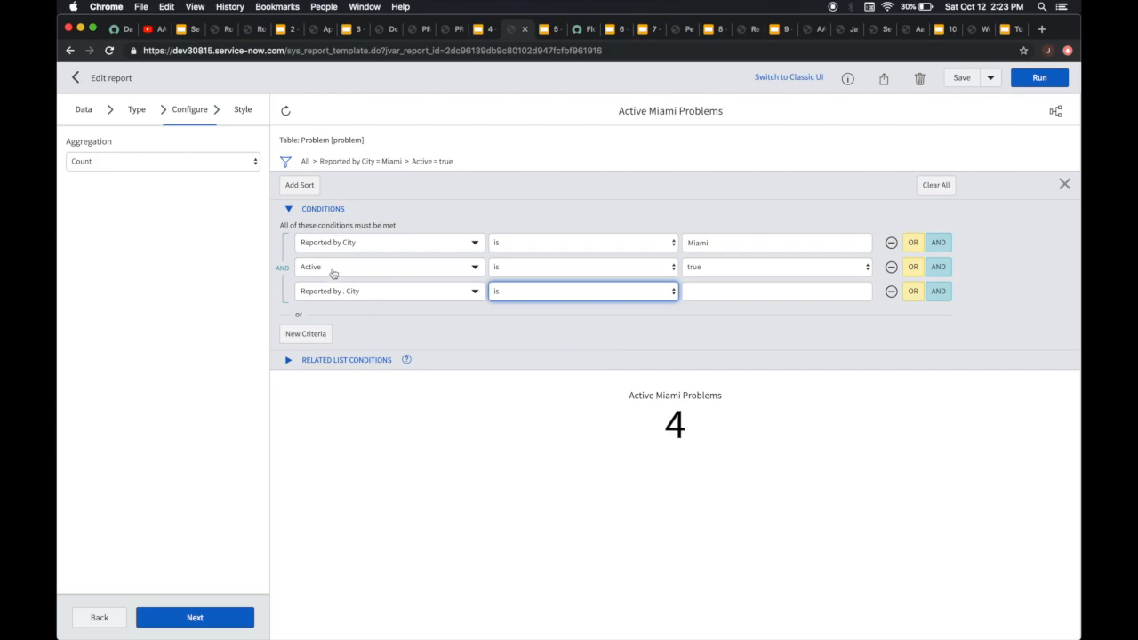
{"action": "left_click", "coordinate": [890, 291]}
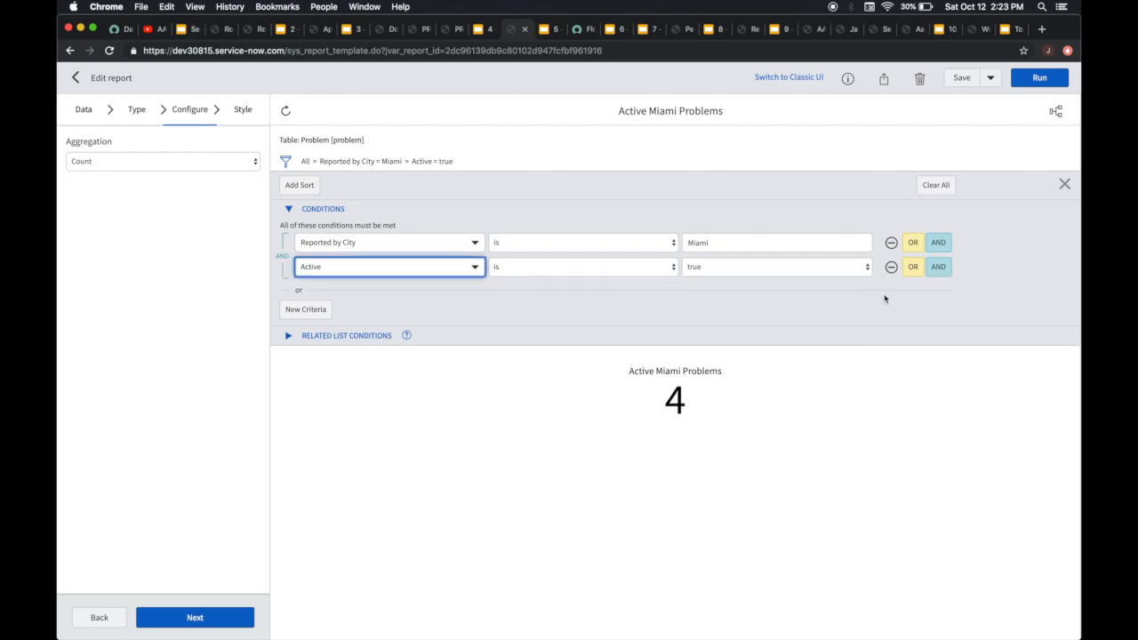
Run the Active Miami Problems report with its City and Active conditions
{"action": "left_click", "coordinate": [1040, 78]}
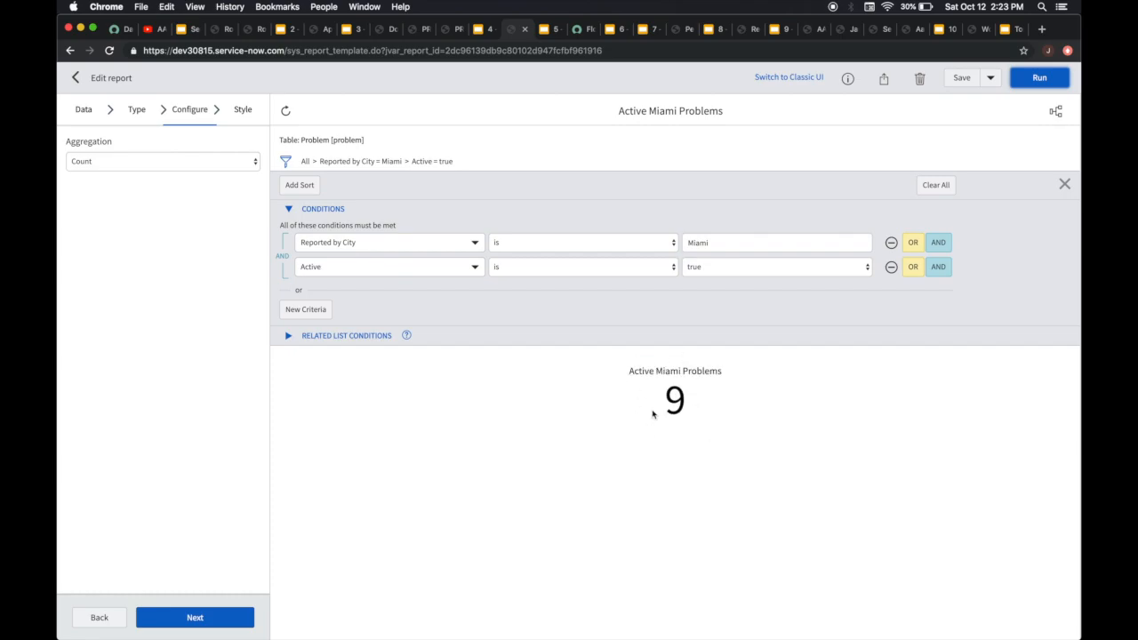
Switch to the AAspen Problem v20191005 flow in Flow Designer and inspect both Add User to Task Conversation actions
{"action": "left_click", "coordinate": [553, 30]}
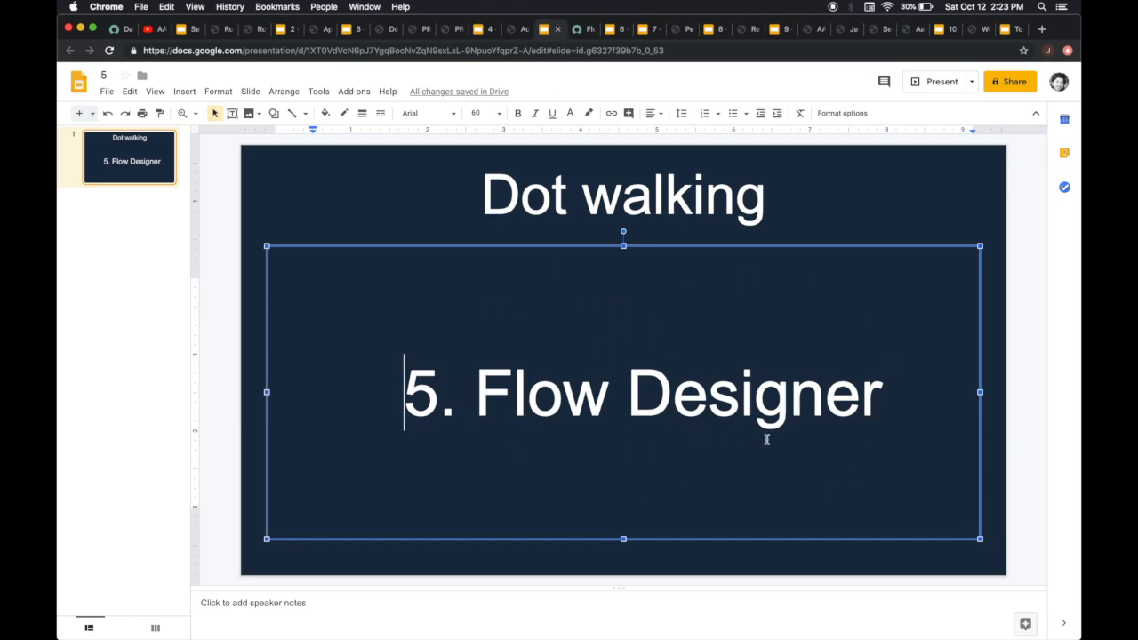
{"action": "left_click", "coordinate": [578, 31]}
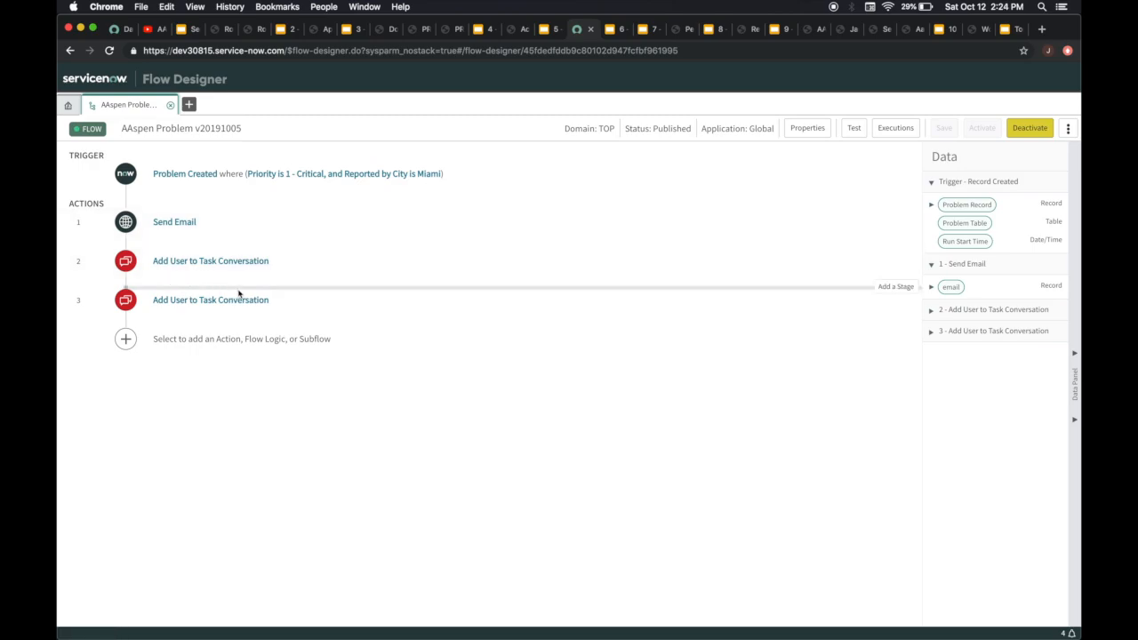
{"action": "left_click", "coordinate": [186, 261]}
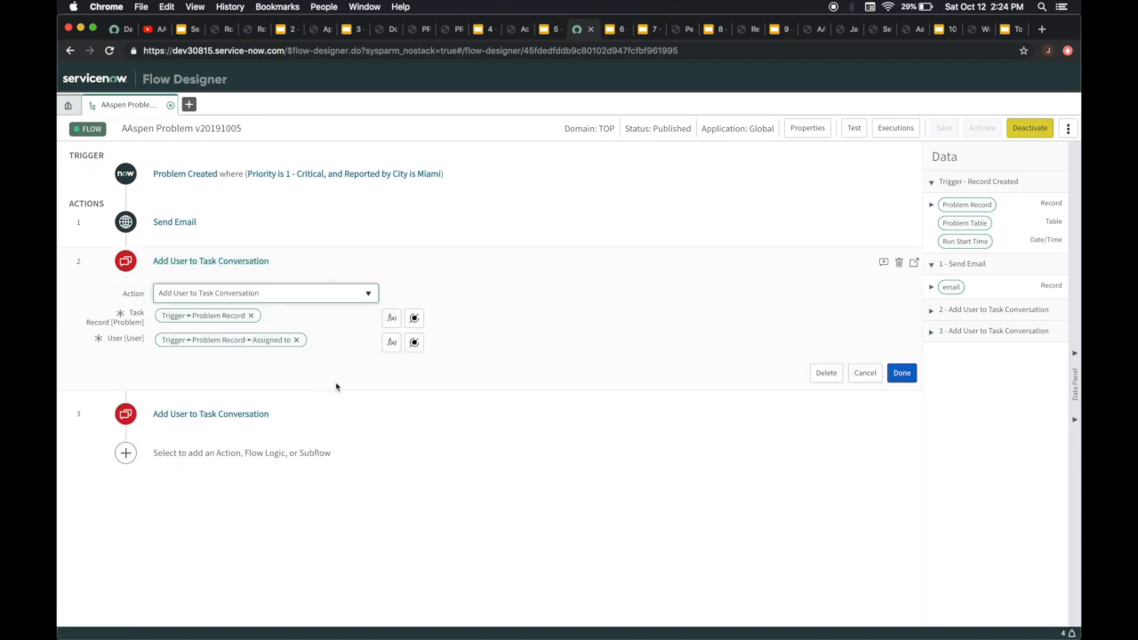
{"action": "left_click", "coordinate": [255, 414]}
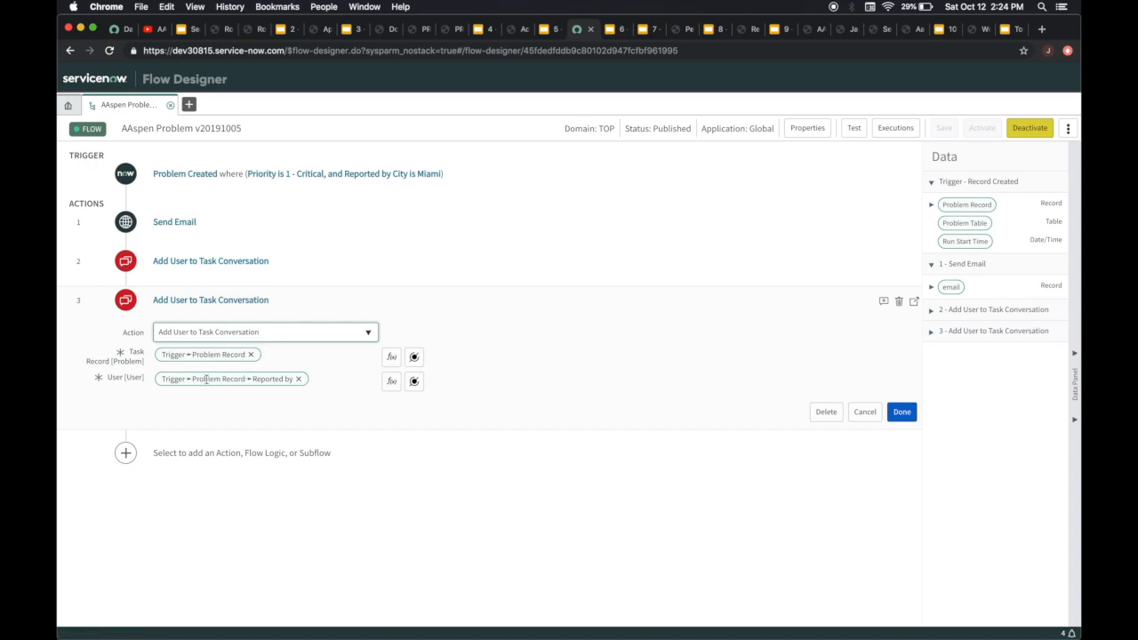
Expand the trigger's Problem Record data and locate the Reported by reference used for dot-walking
{"action": "left_click", "coordinate": [931, 206]}
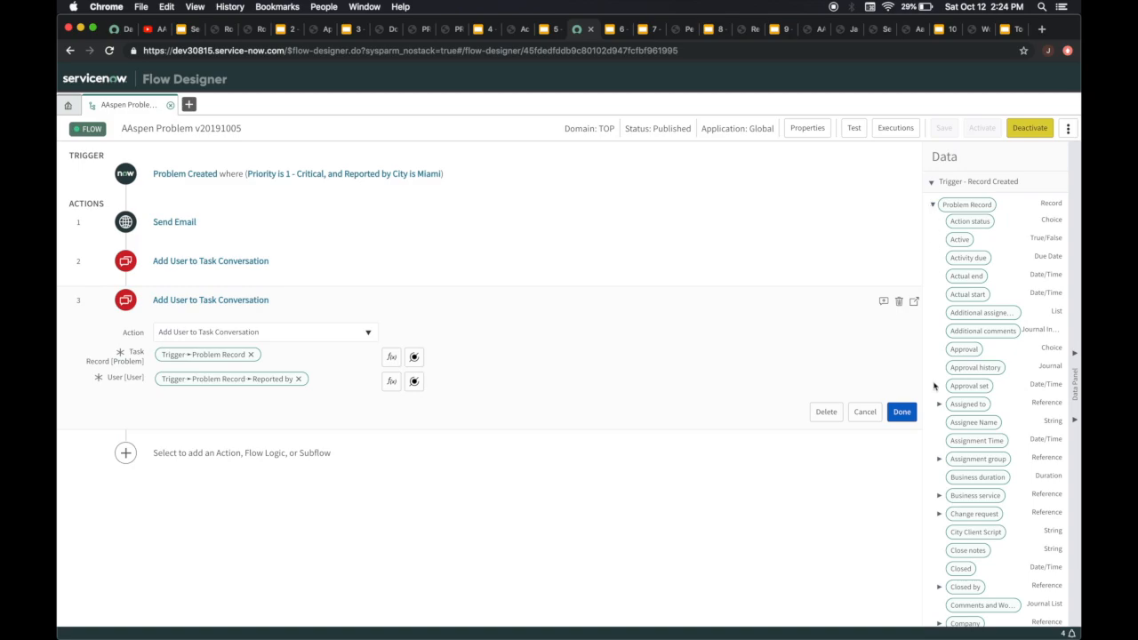
{"action": "scroll", "coordinate": [933, 385], "scroll_direction": "down", "scroll_amount": 10}
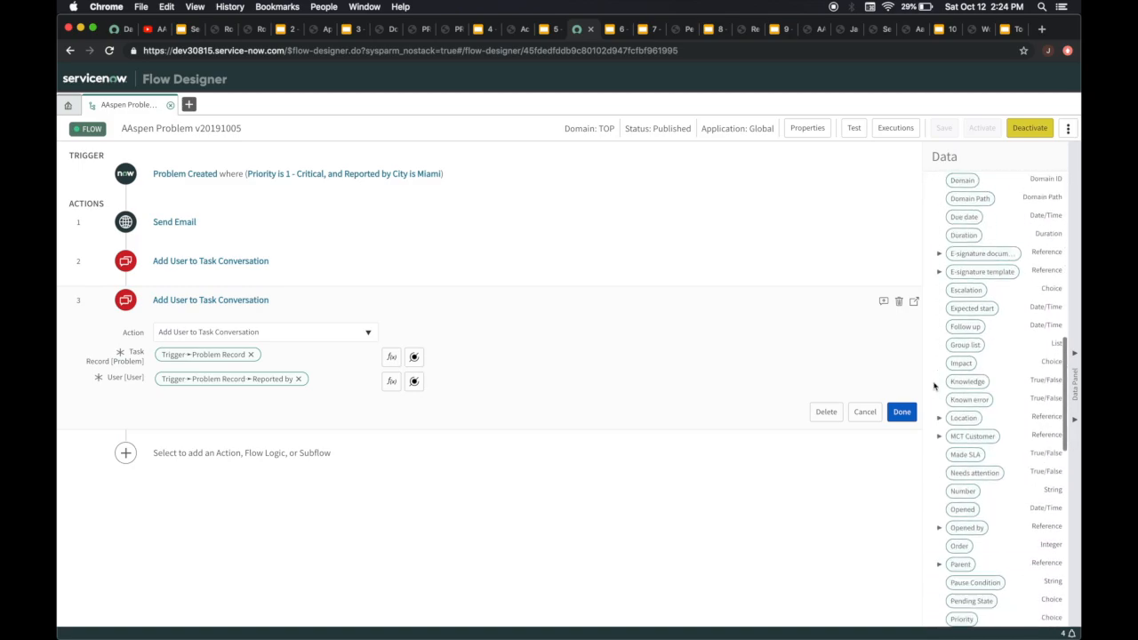
{"action": "scroll", "coordinate": [934, 385], "scroll_direction": "down", "scroll_amount": 5}
{"action": "mouse_move", "coordinate": [960, 387]}
{"action": "left_mouse_down"}
{"action": "mouse_move", "coordinate": [537, 306]}
{"action": "mouse_move", "coordinate": [347, 328]}
{"action": "mouse_move", "coordinate": [274, 391]}
{"action": "mouse_move", "coordinate": [480, 340]}
{"action": "mouse_move", "coordinate": [815, 409]}
{"action": "mouse_move", "coordinate": [975, 399]}
{"action": "left_mouse_up"}
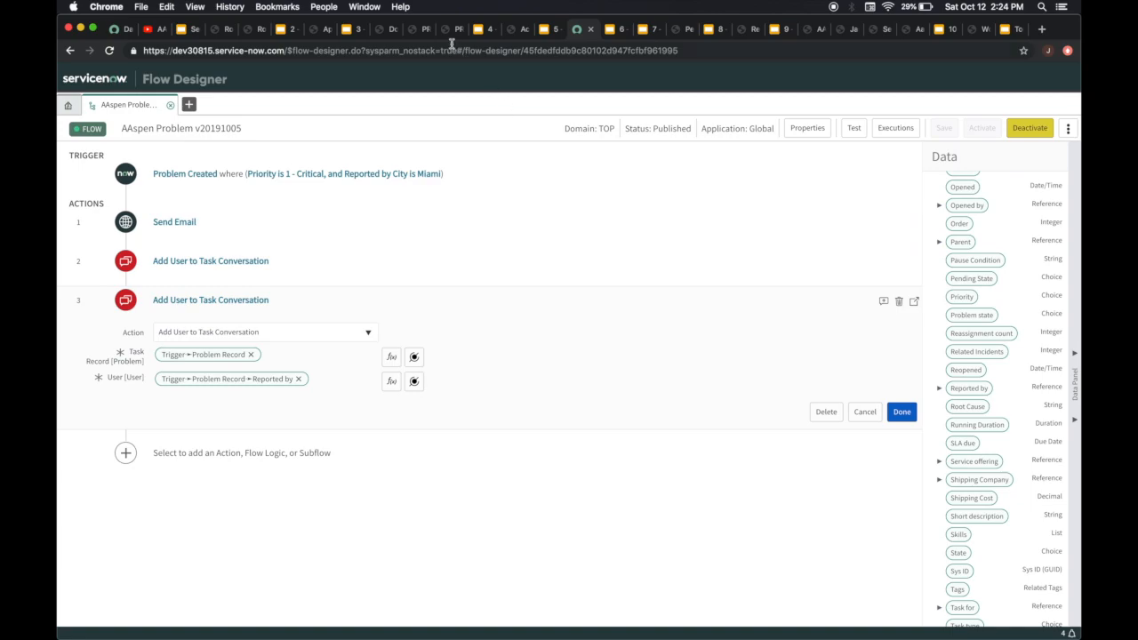
Switch to the 1 - Critical problem record, reload it and show the Connect conversation list
{"action": "left_click", "coordinate": [412, 36]}
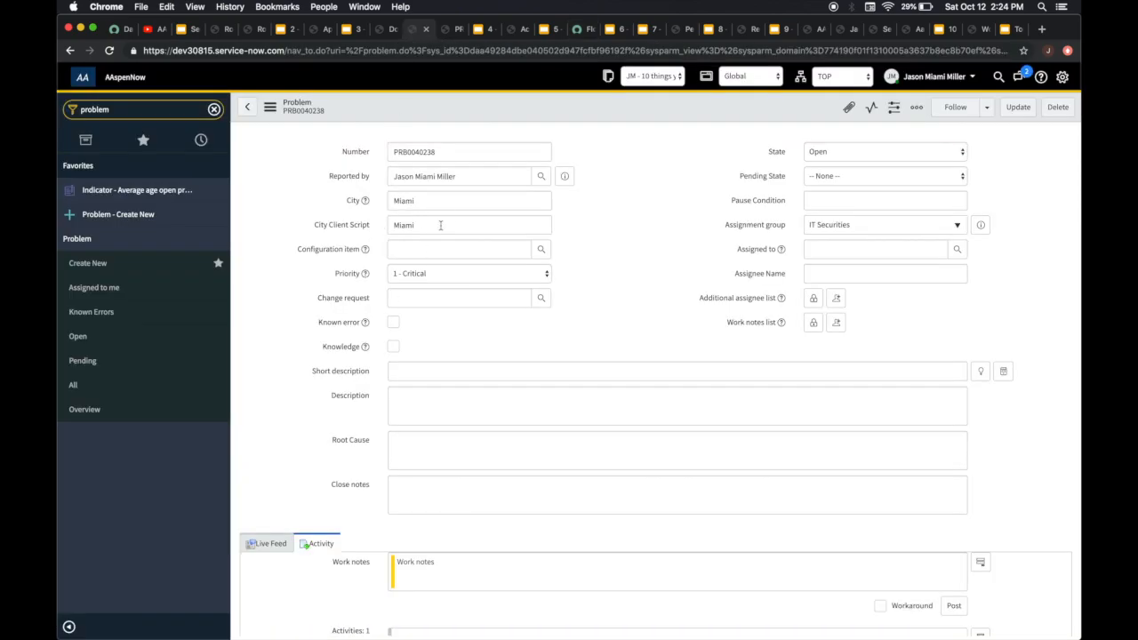
{"action": "right_click", "coordinate": [531, 115]}
{"action": "left_click", "coordinate": [561, 435]}
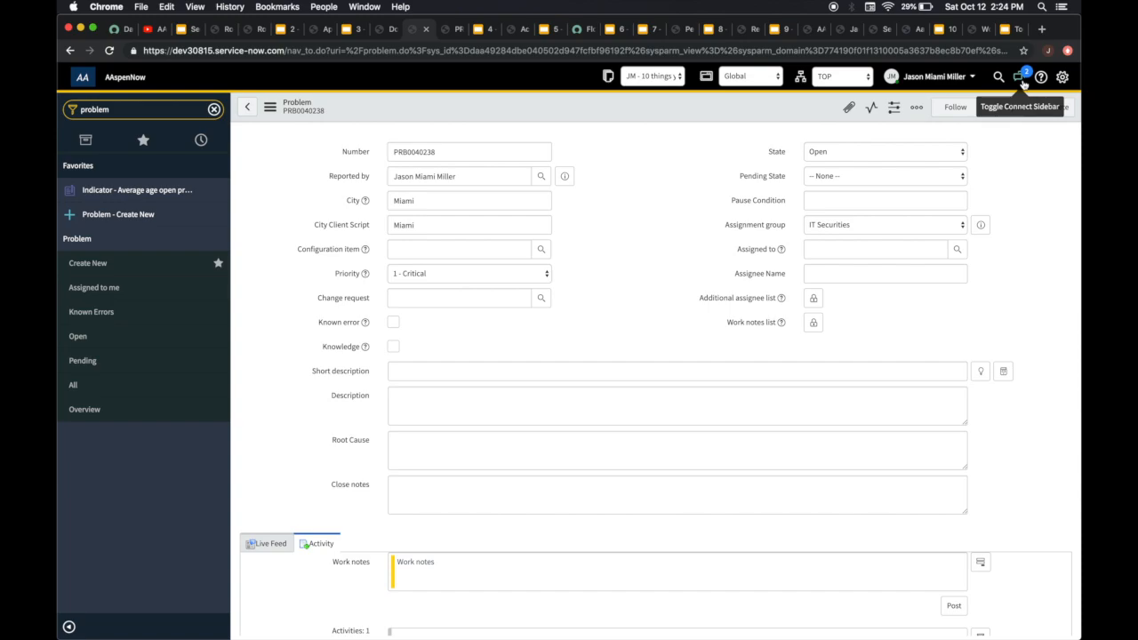
{"action": "left_click", "coordinate": [1022, 81]}
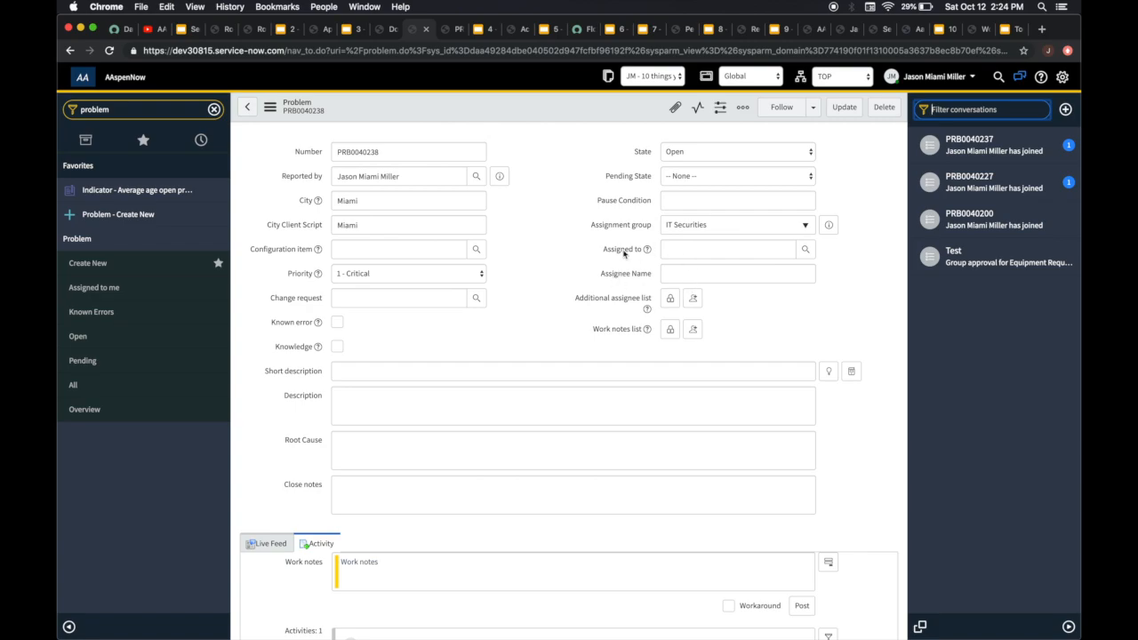
{"action": "left_click", "coordinate": [858, 321]}
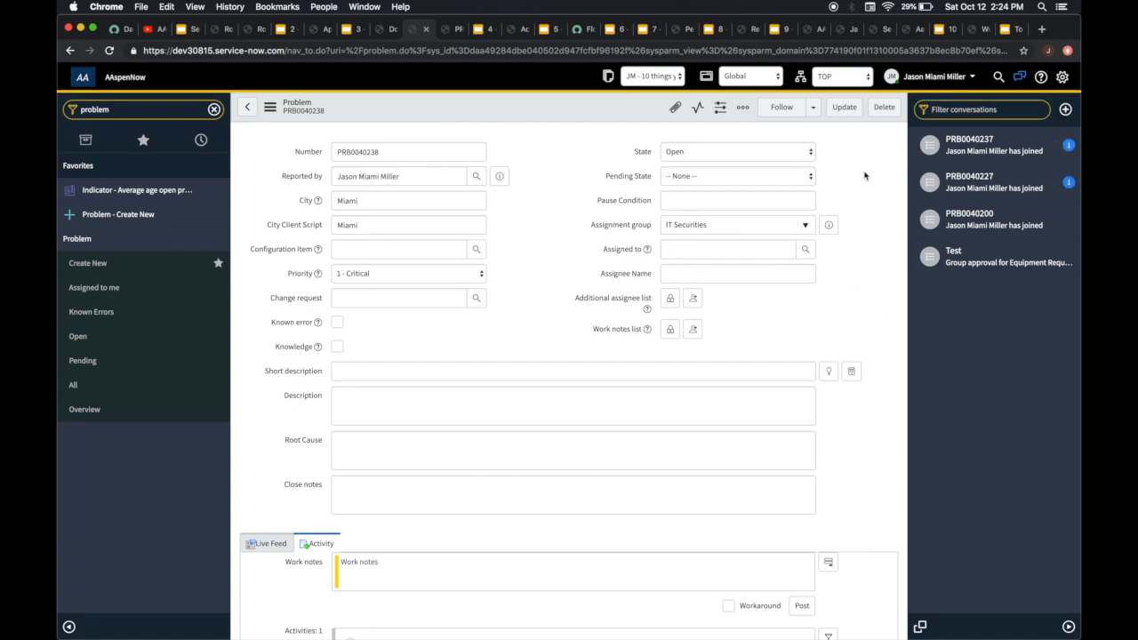
Go past the Notifications slides to the Pending Info notification and examine the dot-walked variables and URLs in its message
{"action": "left_click", "coordinate": [547, 30]}
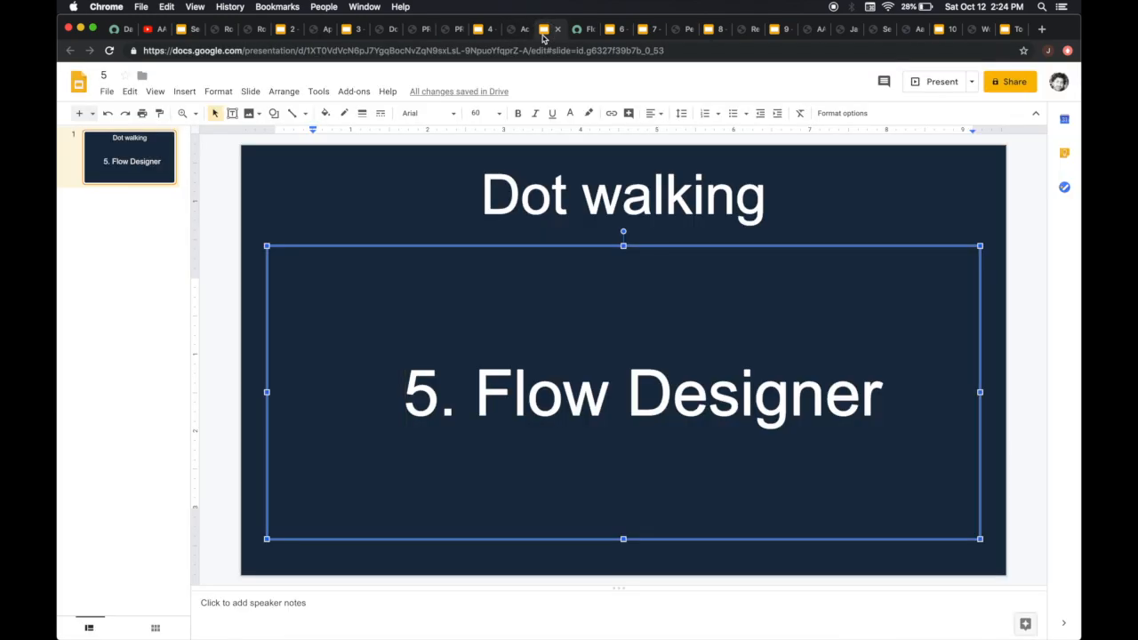
{"action": "left_click", "coordinate": [610, 29]}
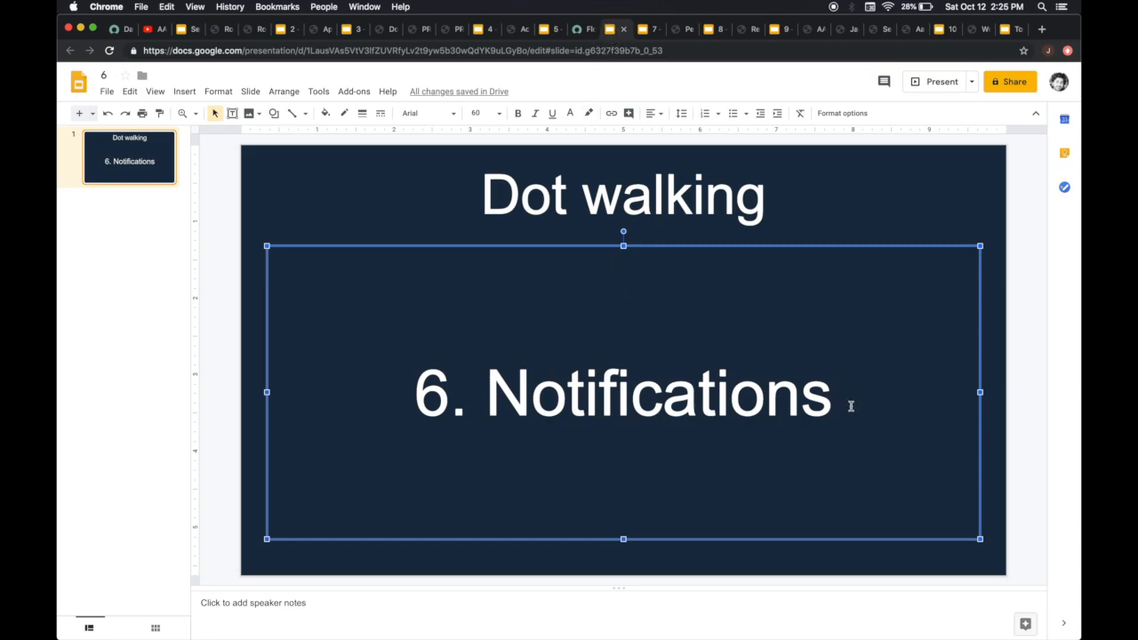
{"action": "left_click", "coordinate": [643, 31]}
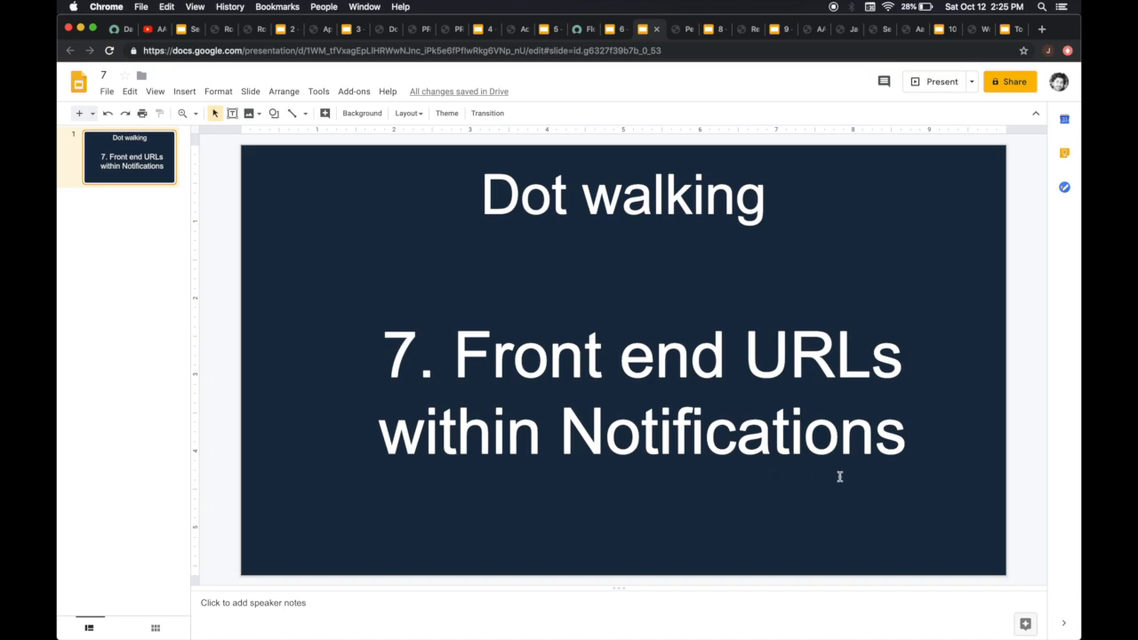
{"action": "left_click", "coordinate": [675, 30]}
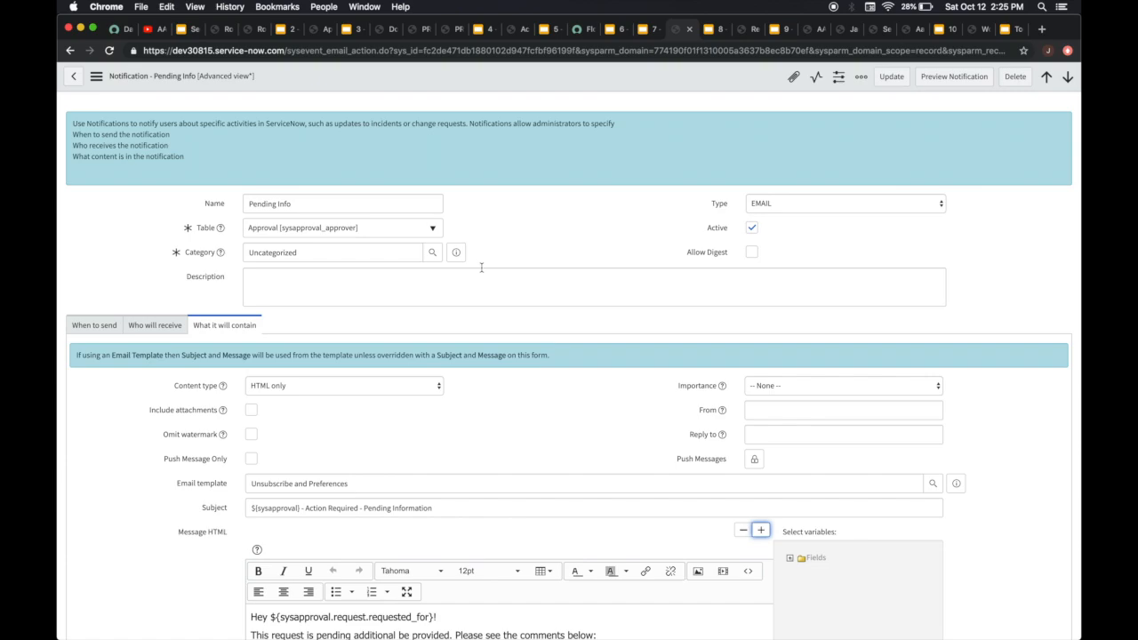
{"action": "scroll", "coordinate": [481, 266], "scroll_direction": "down", "scroll_amount": 5}
{"action": "scroll", "coordinate": [479, 481], "scroll_direction": "down", "scroll_amount": 3}
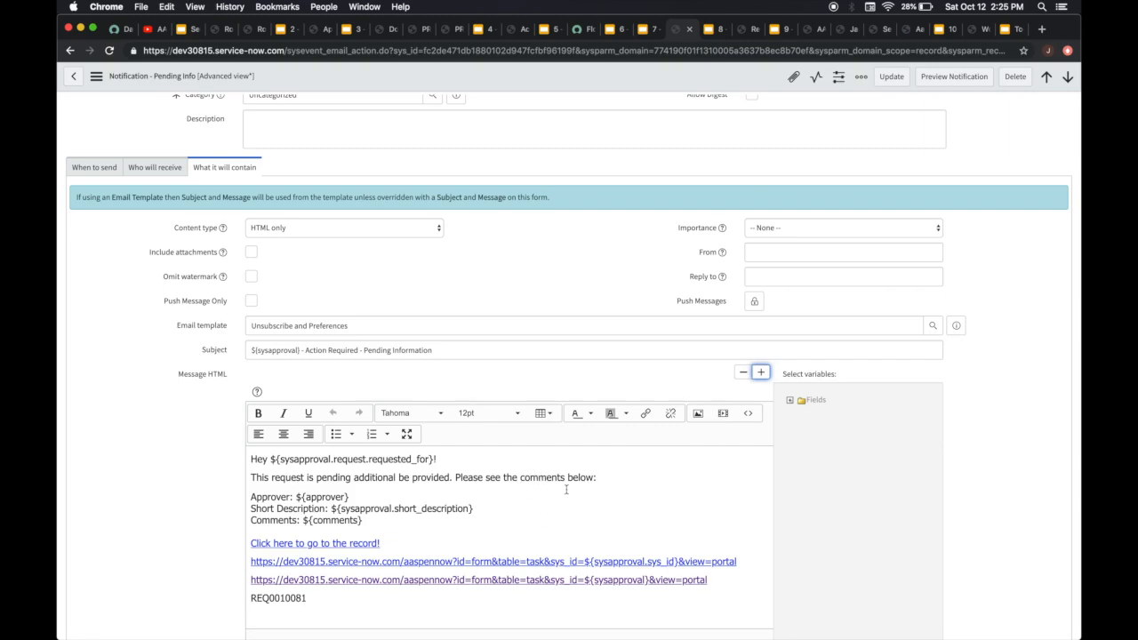
{"action": "scroll", "coordinate": [515, 537], "scroll_direction": "down", "scroll_amount": 1}
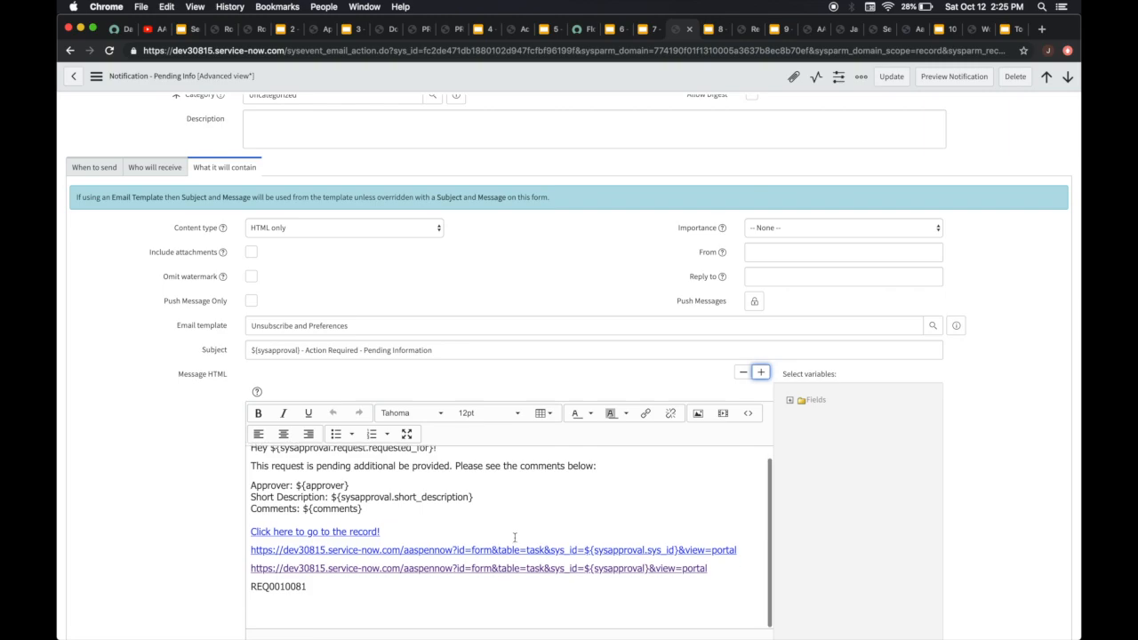
{"action": "left_click", "coordinate": [308, 588]}
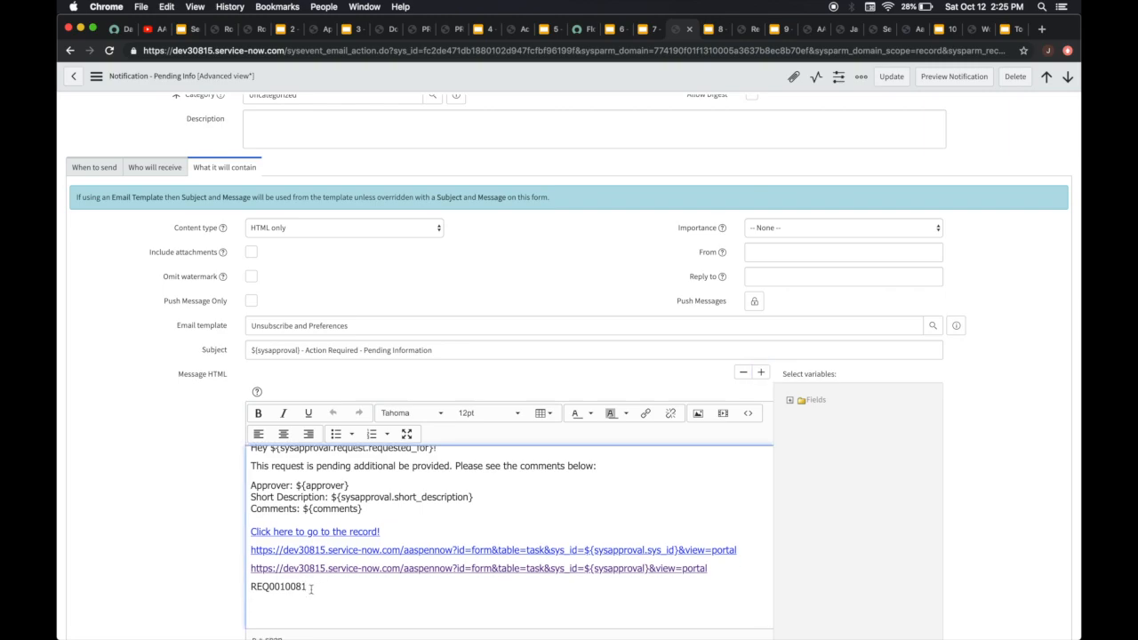
{"action": "left_click", "coordinate": [265, 587]}
{"action": "key", "text": "Return"}
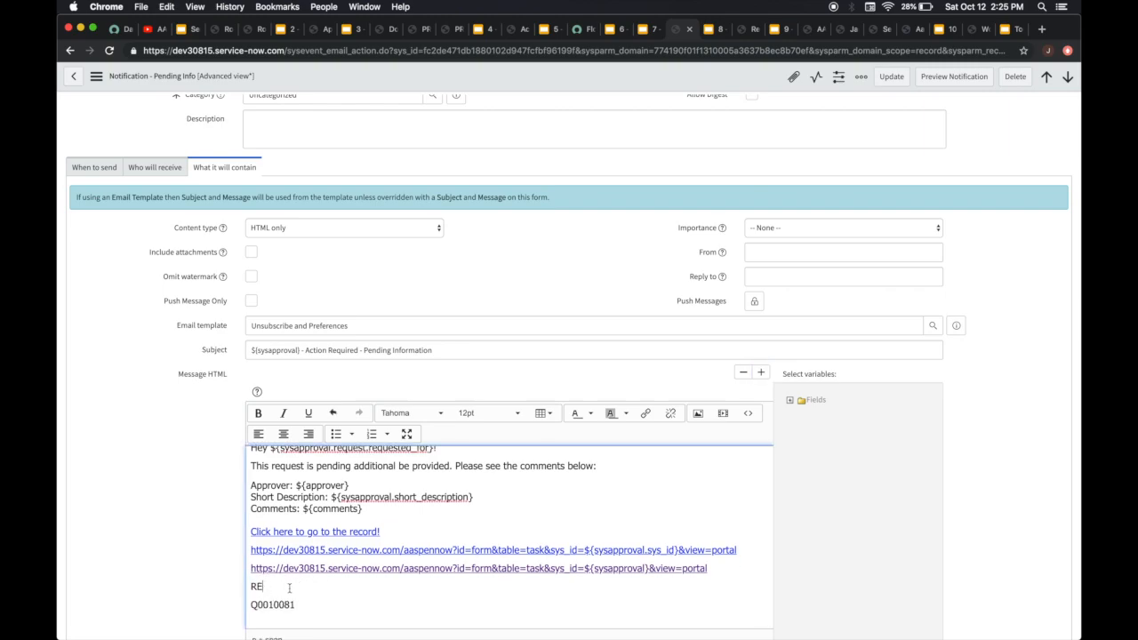
{"action": "key", "text": "super+z"}
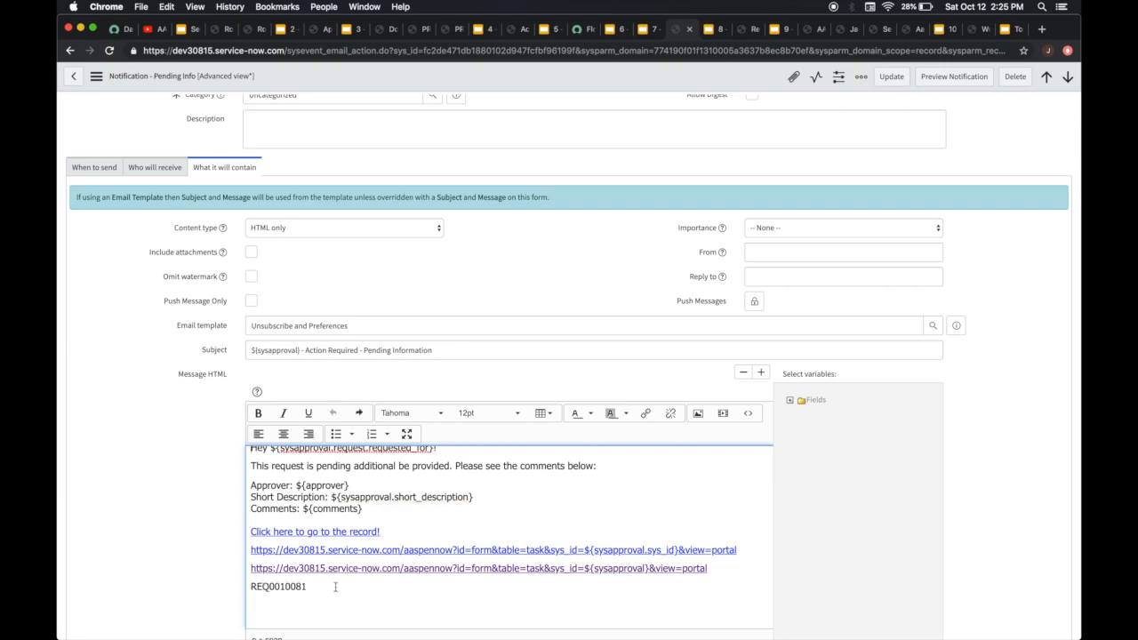
Select the request number at the end of the message and review the dot-walked requested_for variable in the greeting
{"action": "left_click_drag", "start_coordinate": [306, 586], "coordinate": [262, 587]}
{"action": "left_click", "coordinate": [533, 519]}
{"action": "scroll", "coordinate": [534, 520], "scroll_direction": "up", "scroll_amount": 1}
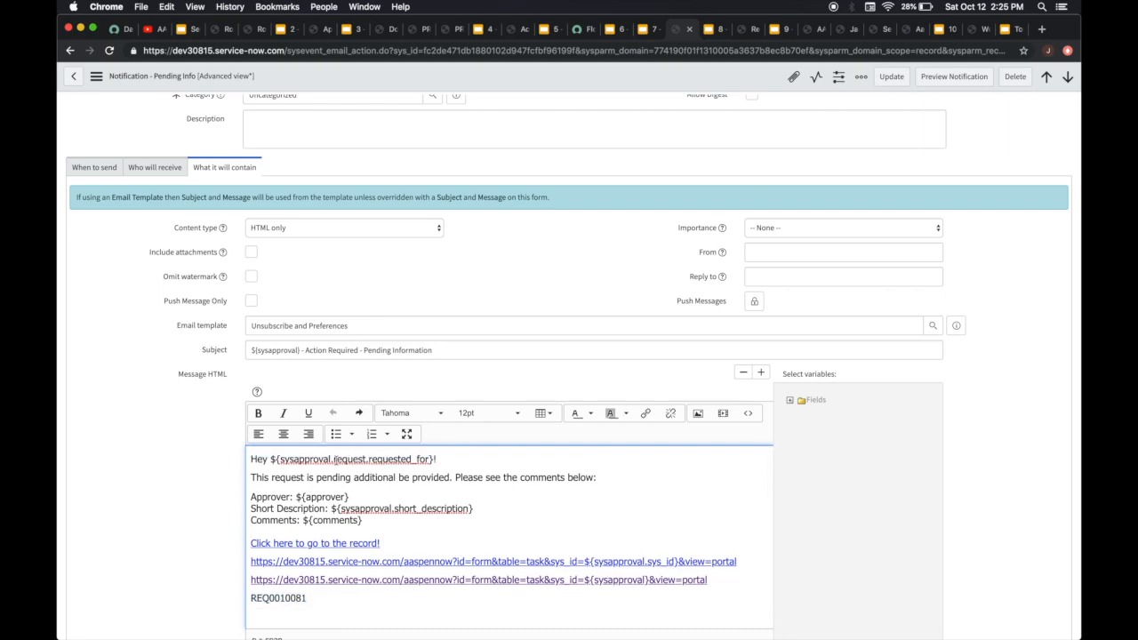
{"action": "left_click", "coordinate": [336, 460]}
{"action": "scroll", "coordinate": [289, 456], "scroll_direction": "up", "scroll_amount": 4}
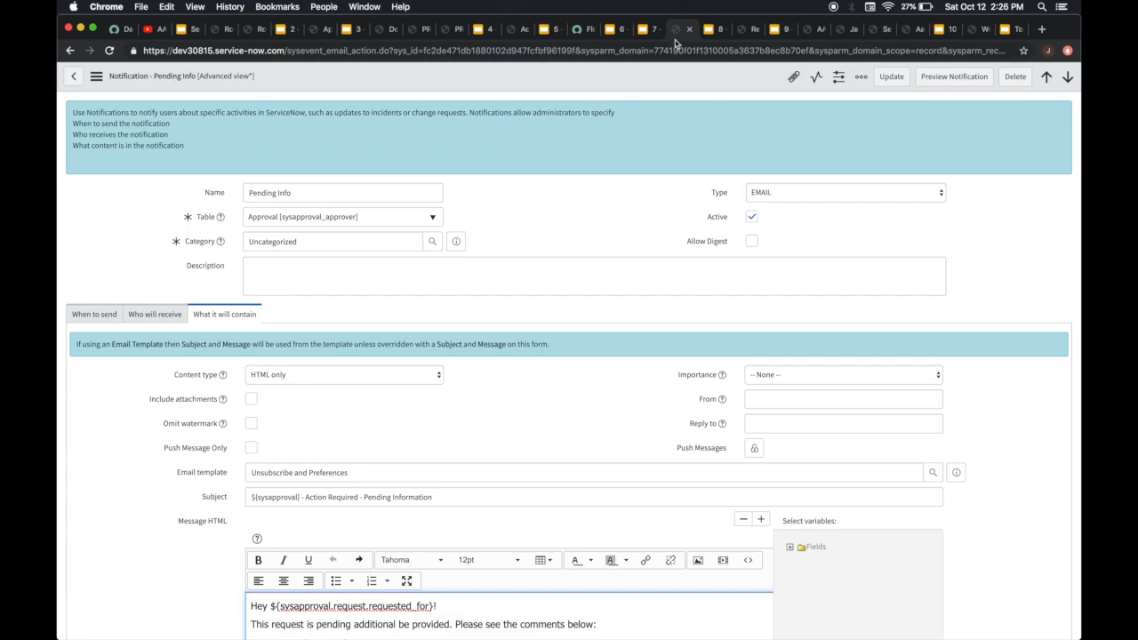
Switch to the Problem record with the navigator, filter the navigator for "y app" and open the Self-Service My Approvals list
{"action": "left_click", "coordinate": [508, 30]}
{"action": "left_click", "coordinate": [458, 32]}
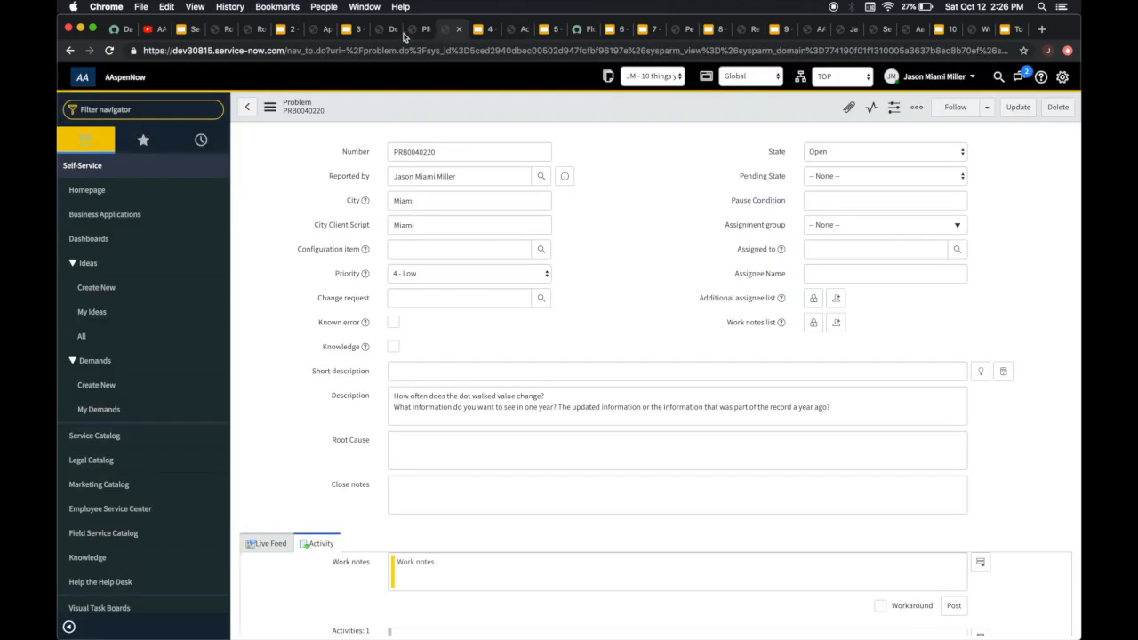
{"action": "left_click", "coordinate": [139, 112]}
{"action": "type", "text": "y app"}
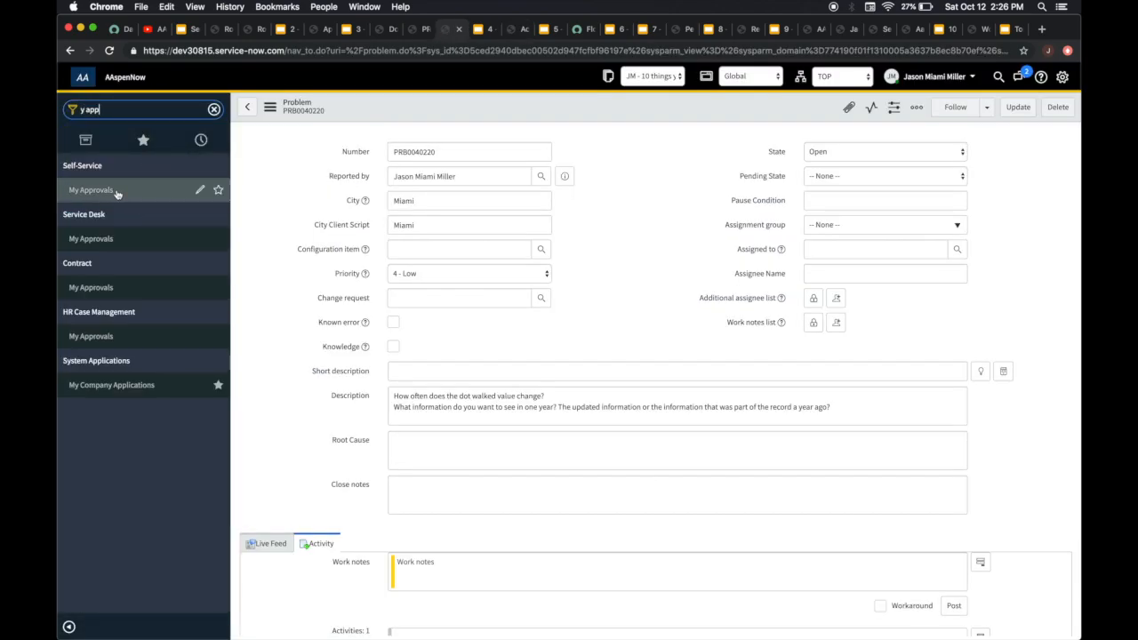
{"action": "left_click", "coordinate": [116, 194]}
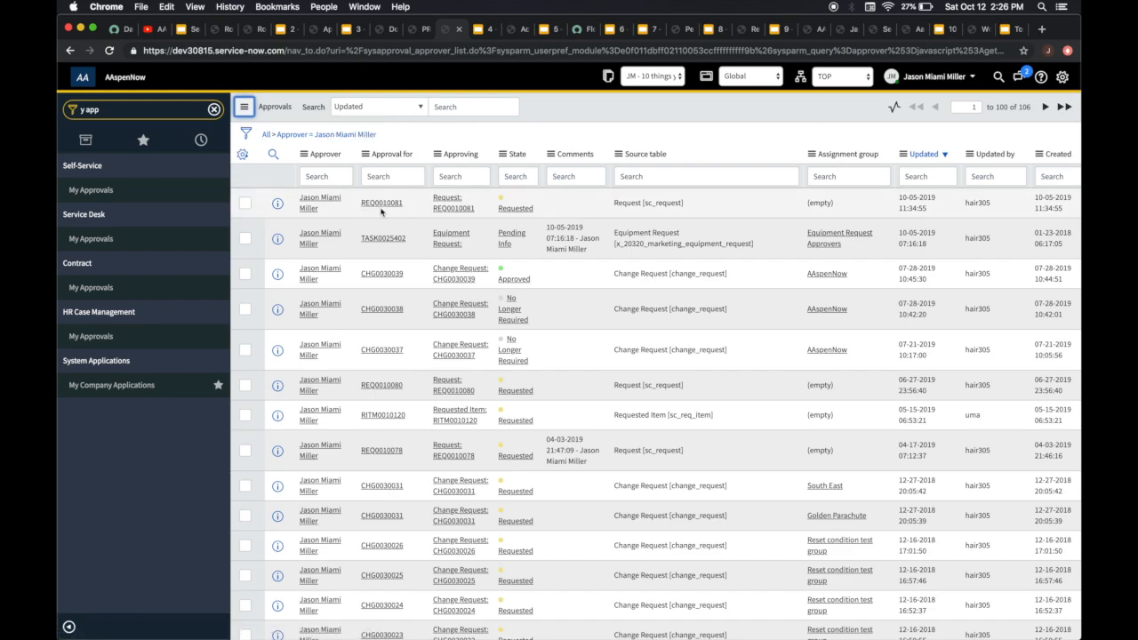
Open request REQ0010081 from the Approval for column and check the Requested for field's name
{"action": "left_click_drag", "start_coordinate": [424, 210], "coordinate": [361, 210]}
{"action": "key", "text": "super+c"}
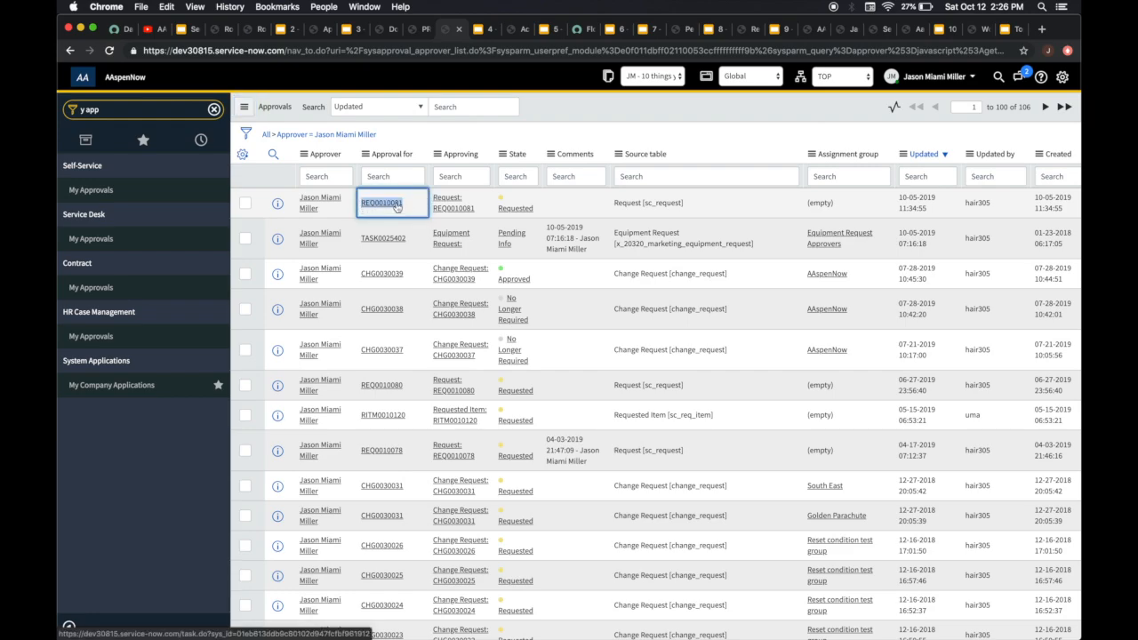
{"action": "left_click", "coordinate": [396, 206]}
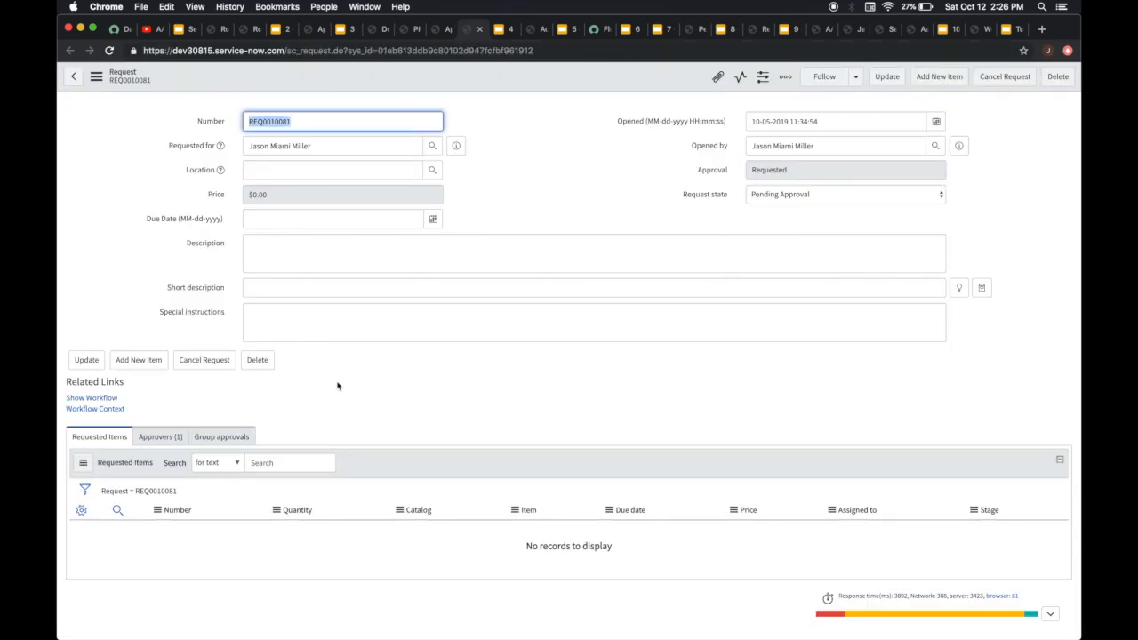
{"action": "right_click", "coordinate": [186, 148]}
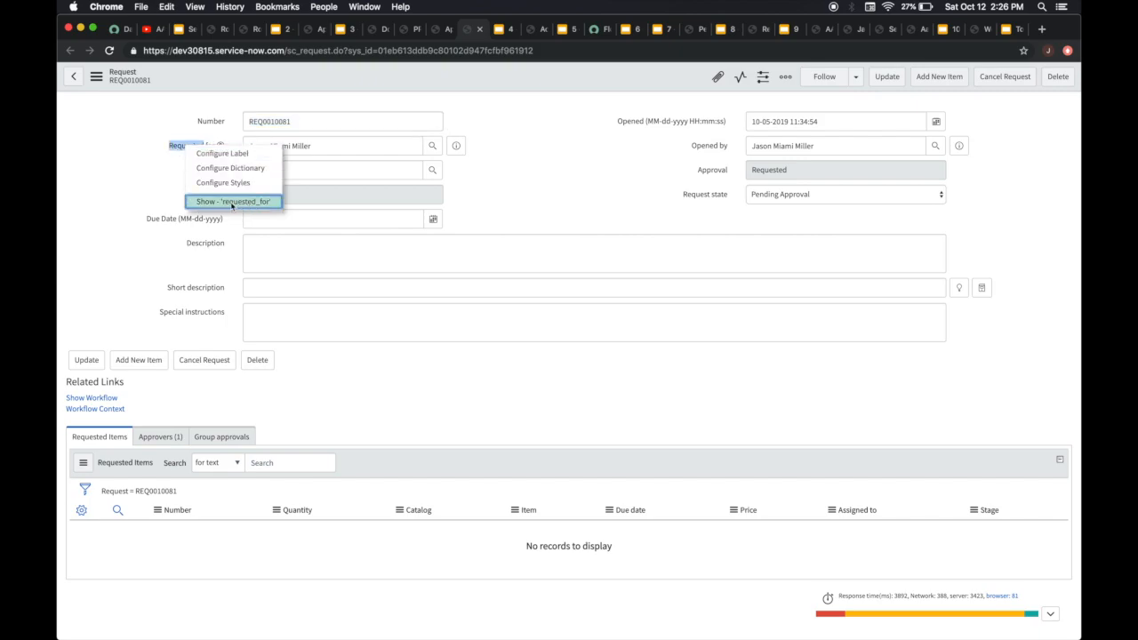
{"action": "left_click", "coordinate": [544, 196]}
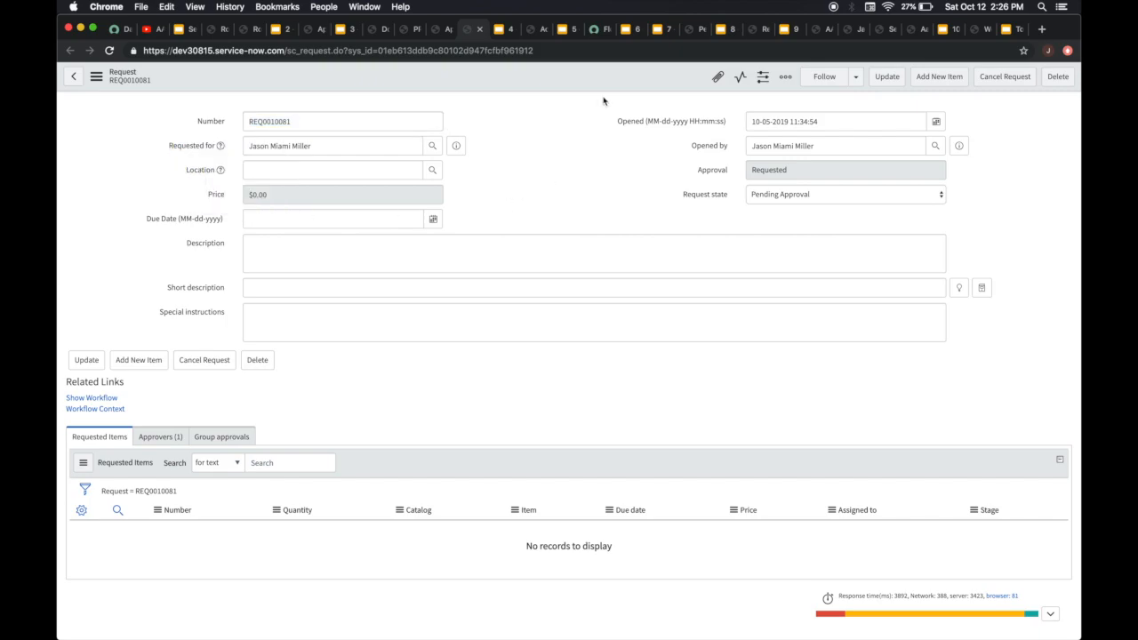
Return to the Pending Info notification and compare the sysapproval.sys_id and sysapproval URLs in its message
{"action": "left_click", "coordinate": [690, 29]}
{"action": "scroll", "coordinate": [546, 407], "scroll_direction": "down", "scroll_amount": 3}
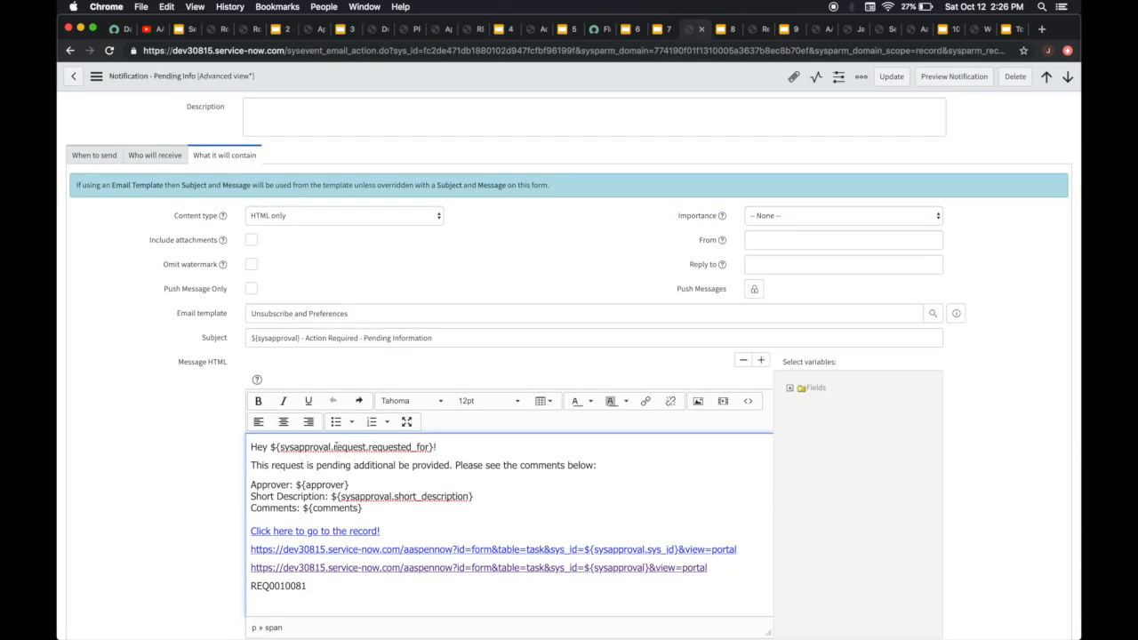
{"action": "left_click", "coordinate": [455, 451]}
{"action": "scroll", "coordinate": [509, 481], "scroll_direction": "down", "scroll_amount": 1}
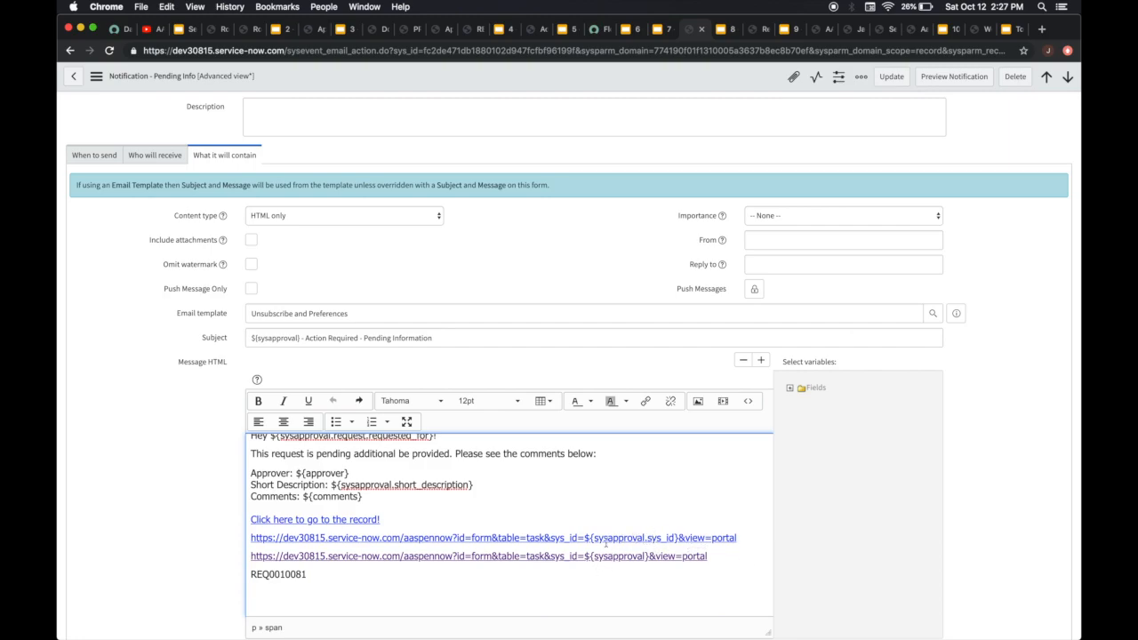
{"action": "scroll", "coordinate": [501, 553], "scroll_direction": "down", "scroll_amount": 1}
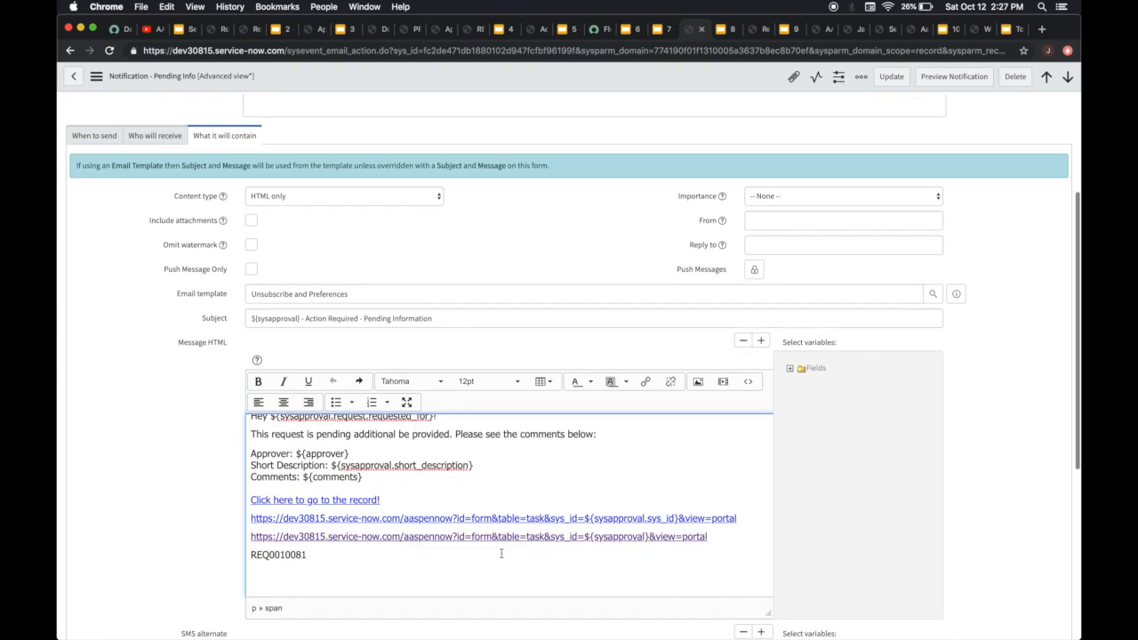
{"action": "left_click", "coordinate": [711, 537]}
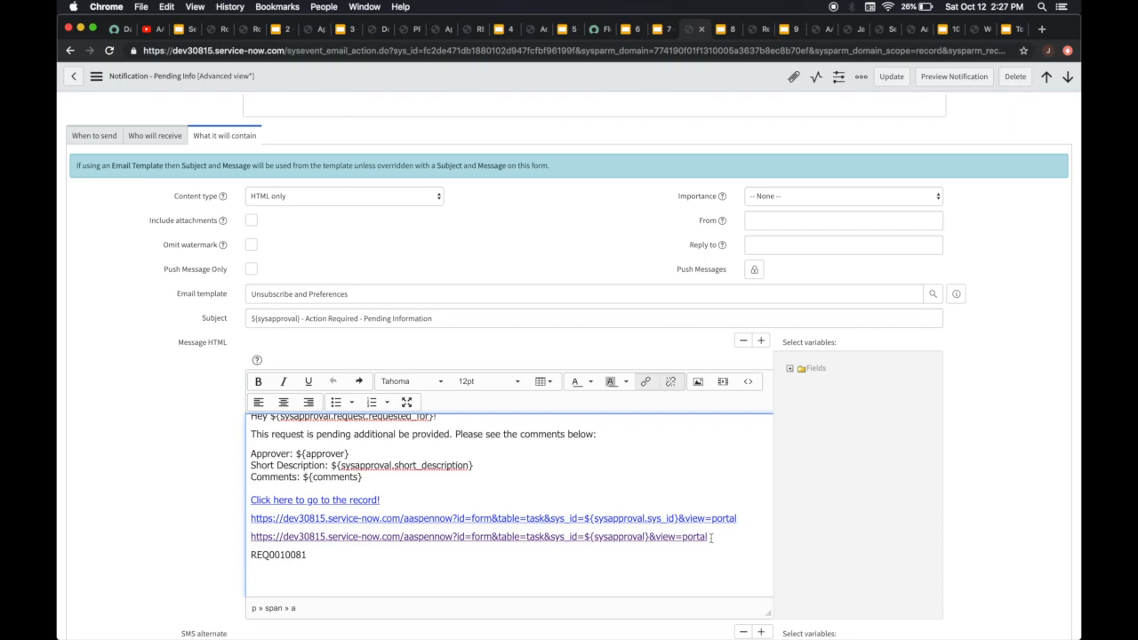
{"action": "scroll", "coordinate": [725, 493], "scroll_direction": "up", "scroll_amount": 1}
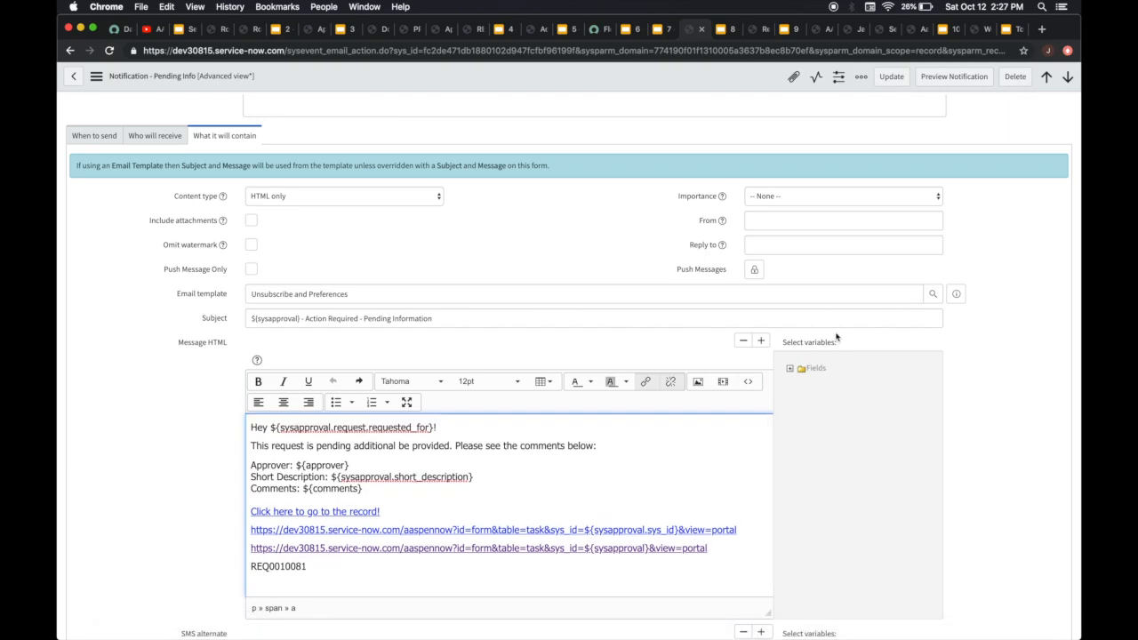
Preview the notification using REQ0010081 as the preview record
{"action": "left_click", "coordinate": [943, 77]}
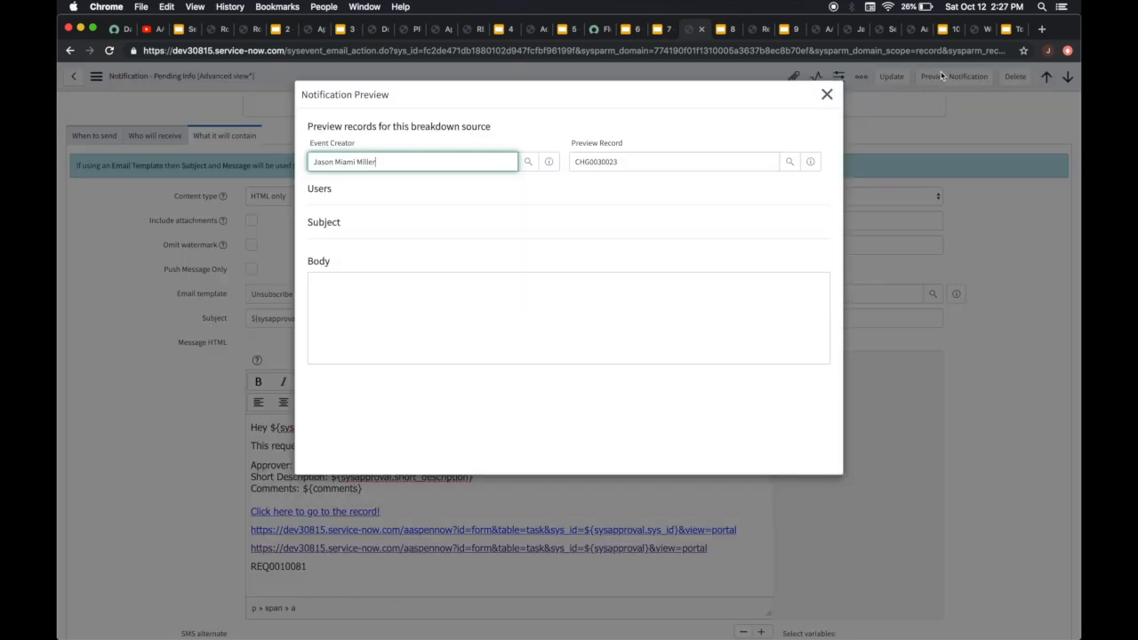
{"action": "double_click", "coordinate": [625, 168]}
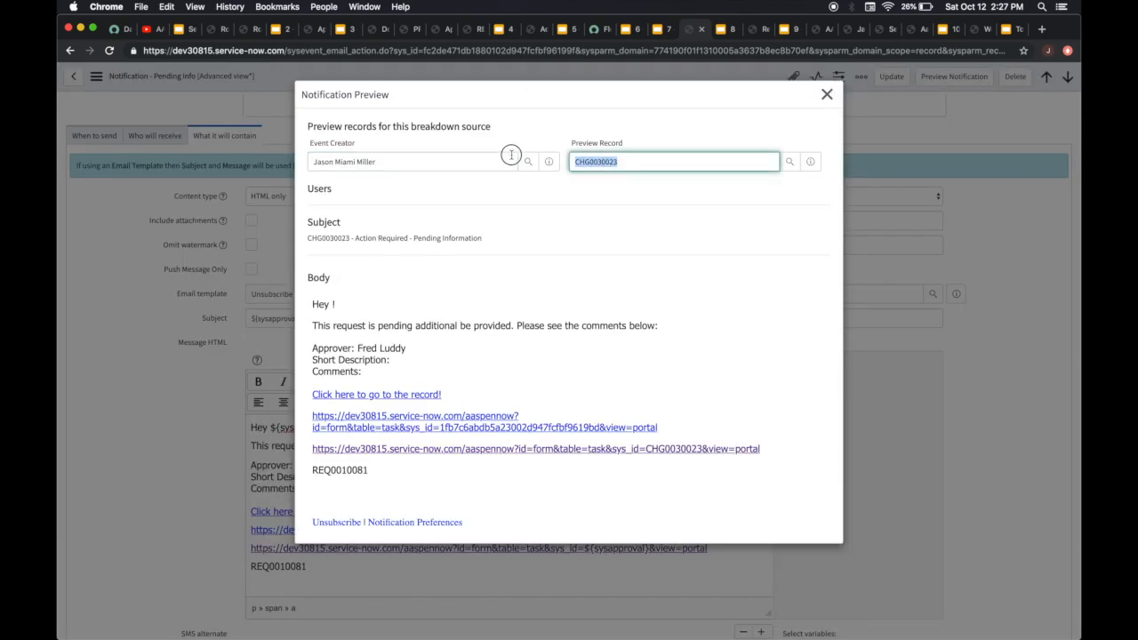
{"action": "key", "text": "super+v"}
{"action": "left_click", "coordinate": [586, 180]}
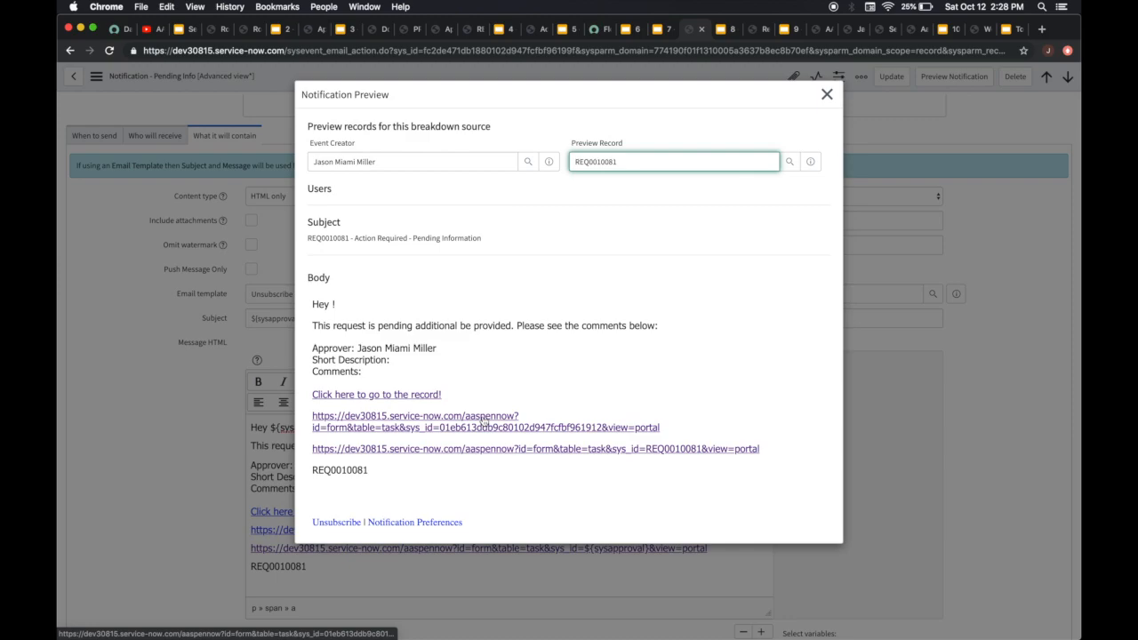
Test the sys_id link and the record-number link from the preview body, then close the preview
{"action": "left_click", "coordinate": [494, 418]}
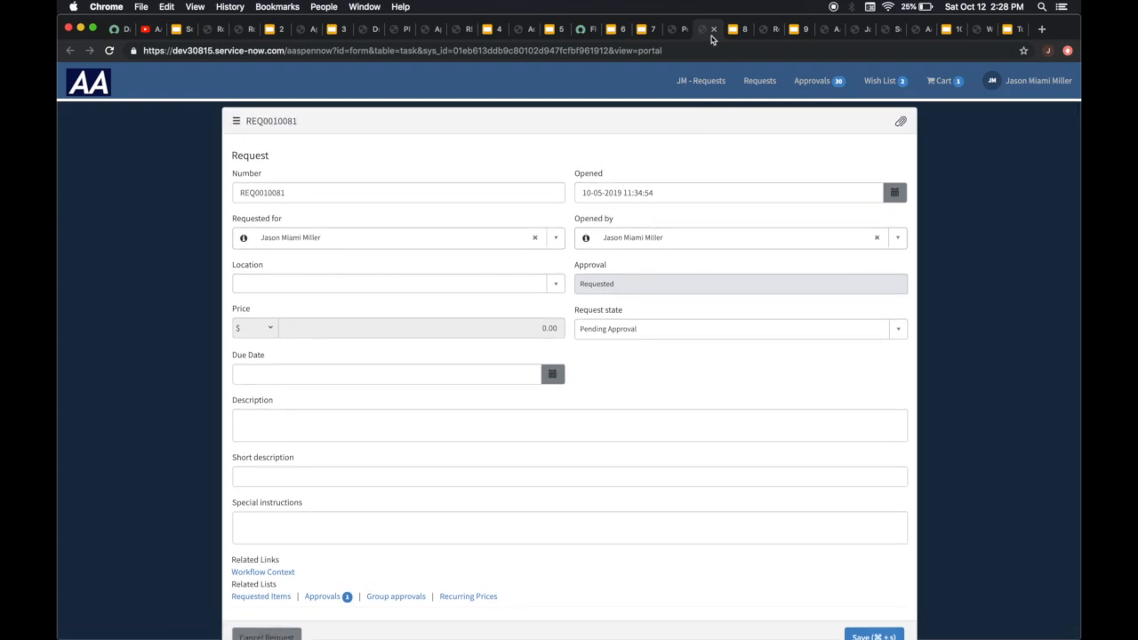
{"action": "left_click", "coordinate": [675, 32]}
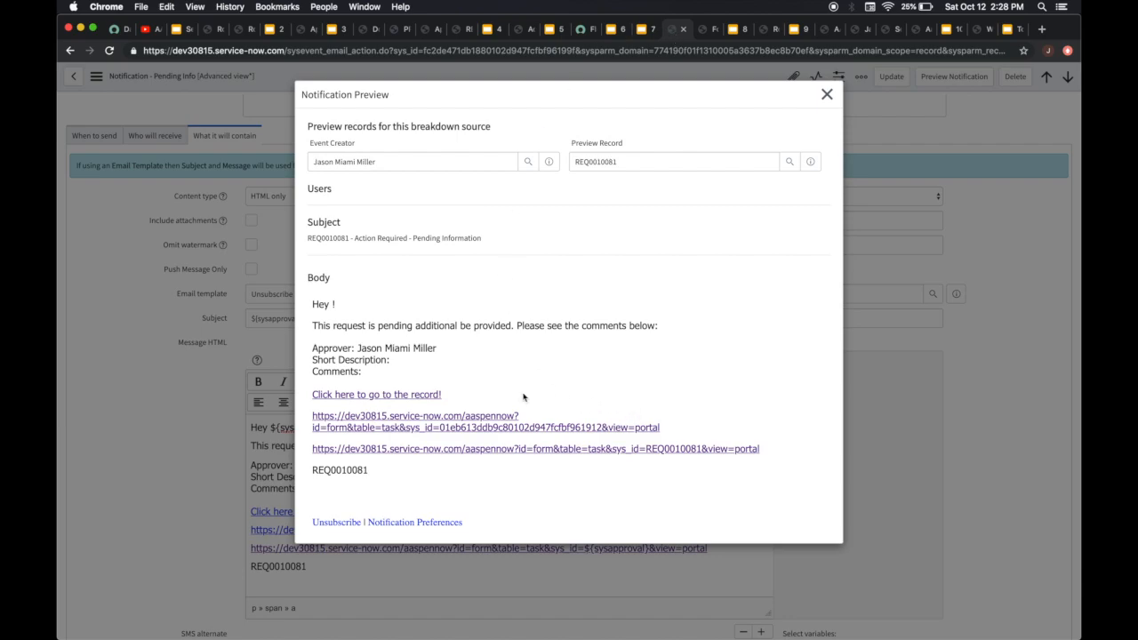
{"action": "left_click", "coordinate": [511, 451]}
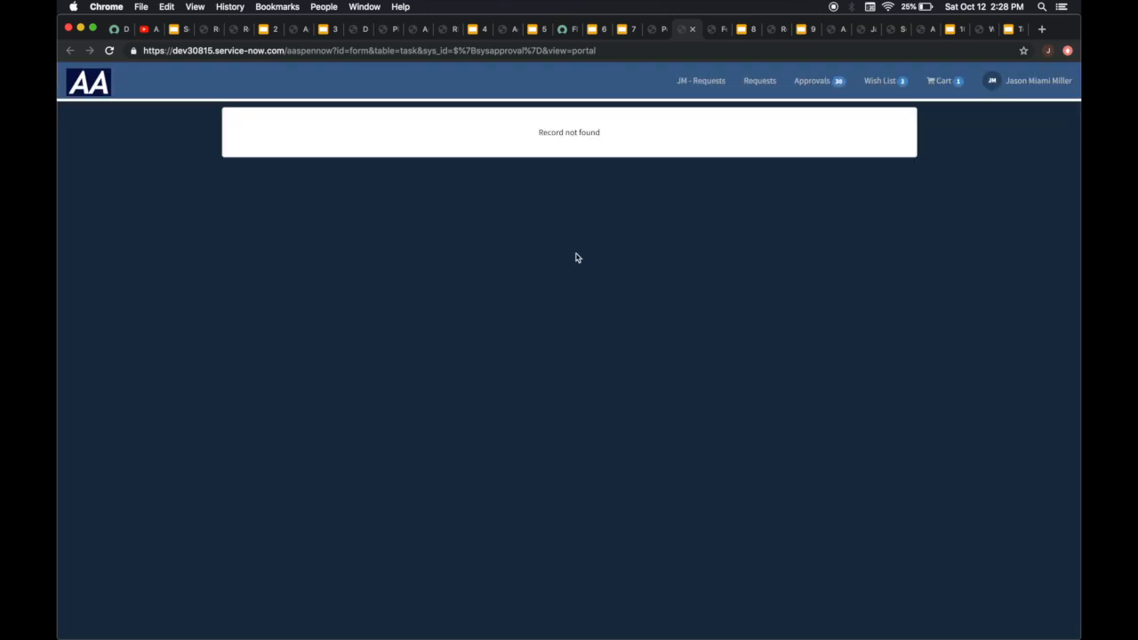
{"action": "left_click", "coordinate": [693, 28]}
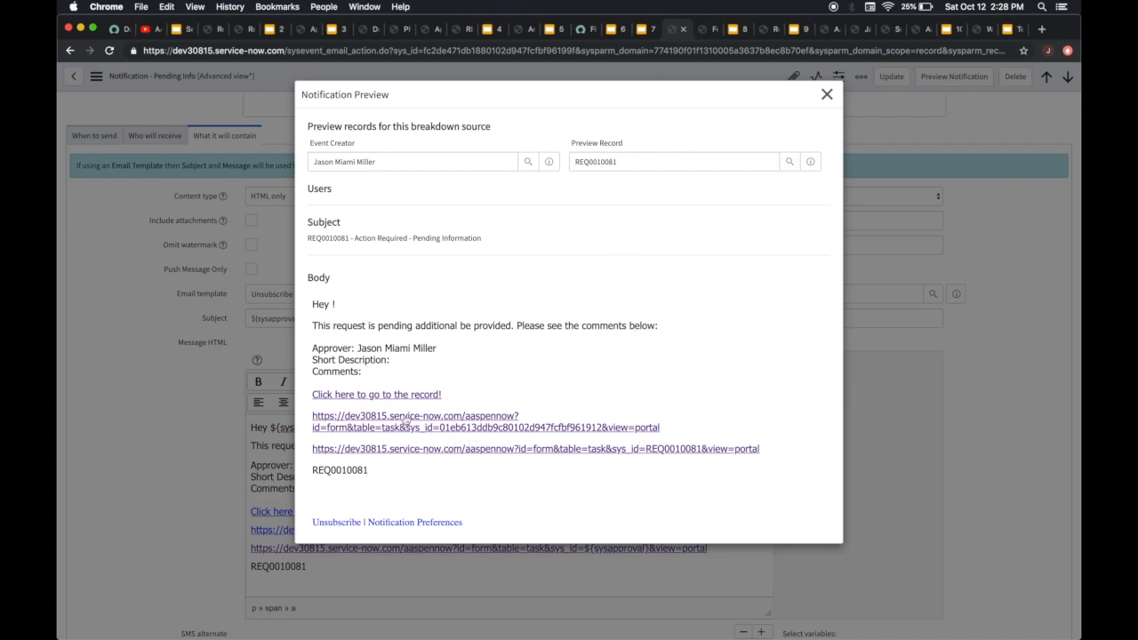
{"action": "left_click", "coordinate": [827, 93]}
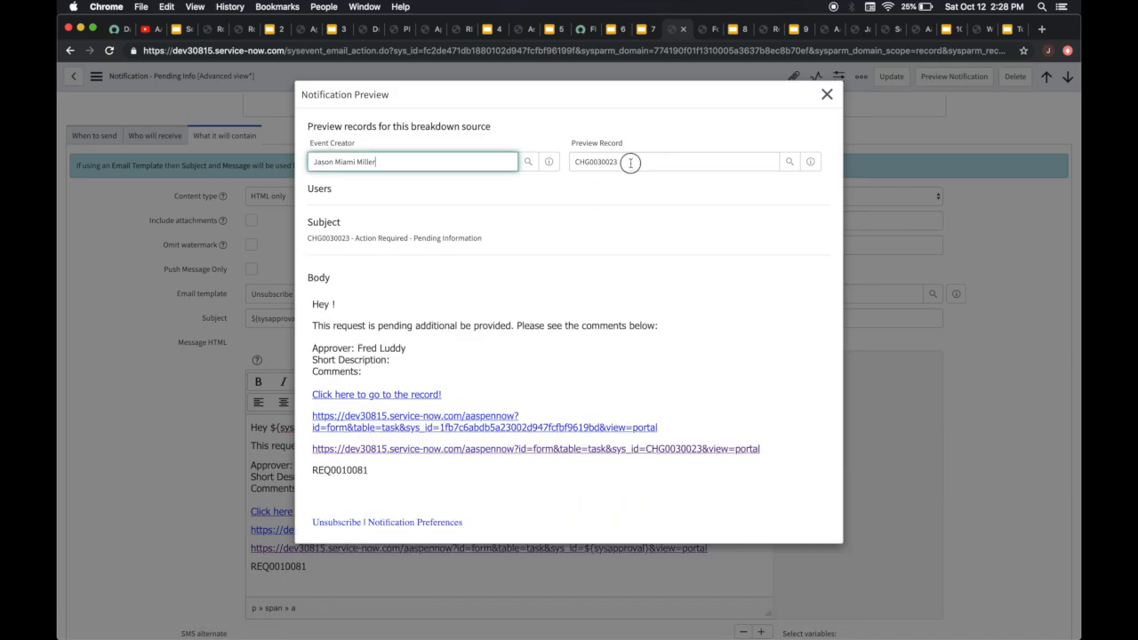
Preview the notification again for REQ0010081, close the preview and return to the short_description variable in the message
{"action": "left_click_drag", "start_coordinate": [630, 163], "coordinate": [497, 161]}
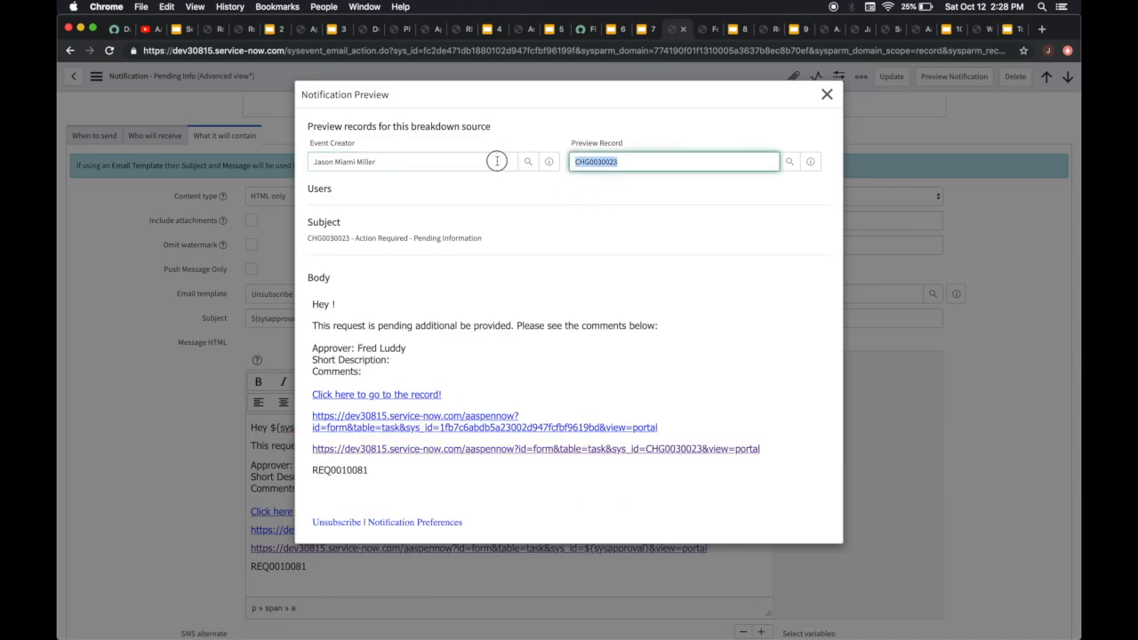
{"action": "type", "text": "REQ0010081"}
{"action": "left_click", "coordinate": [641, 208]}
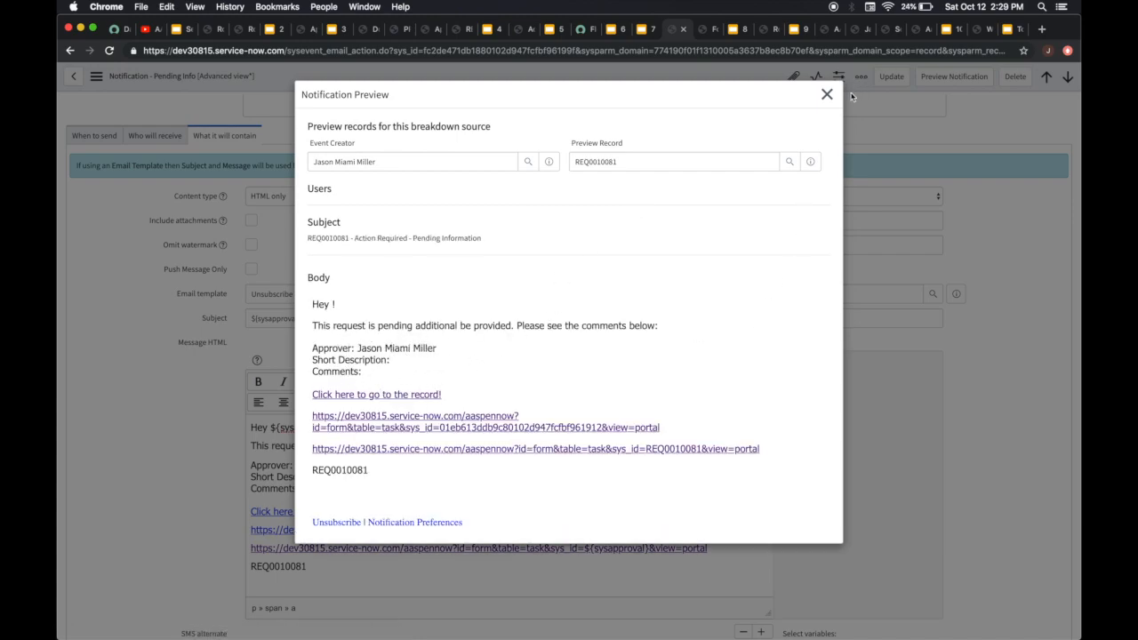
{"action": "left_click", "coordinate": [827, 94]}
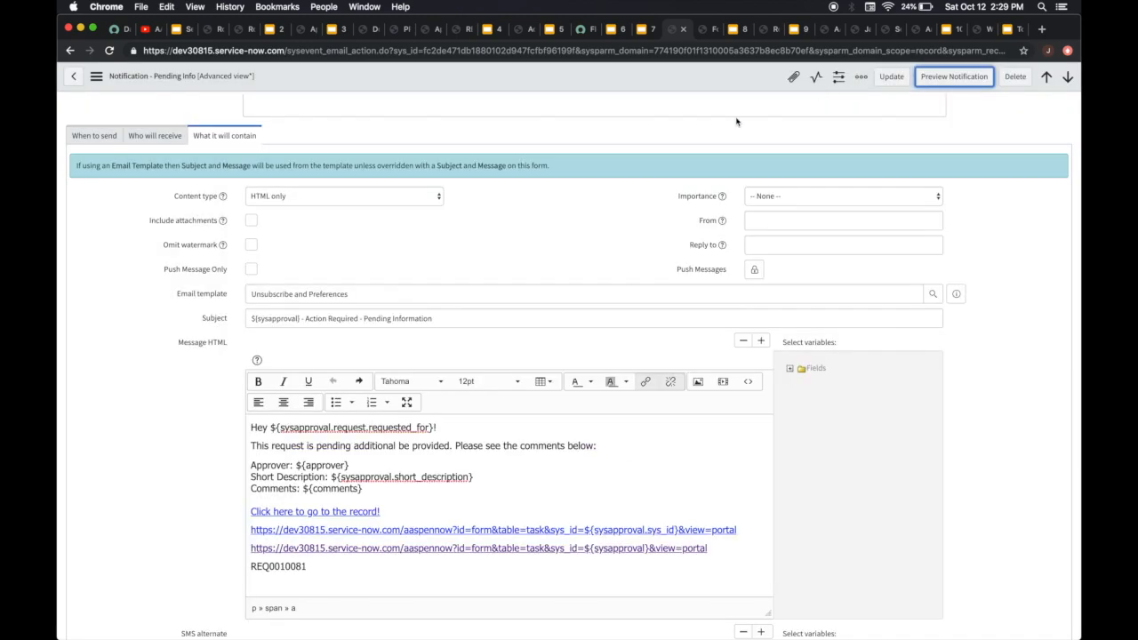
{"action": "left_click", "coordinate": [391, 472]}
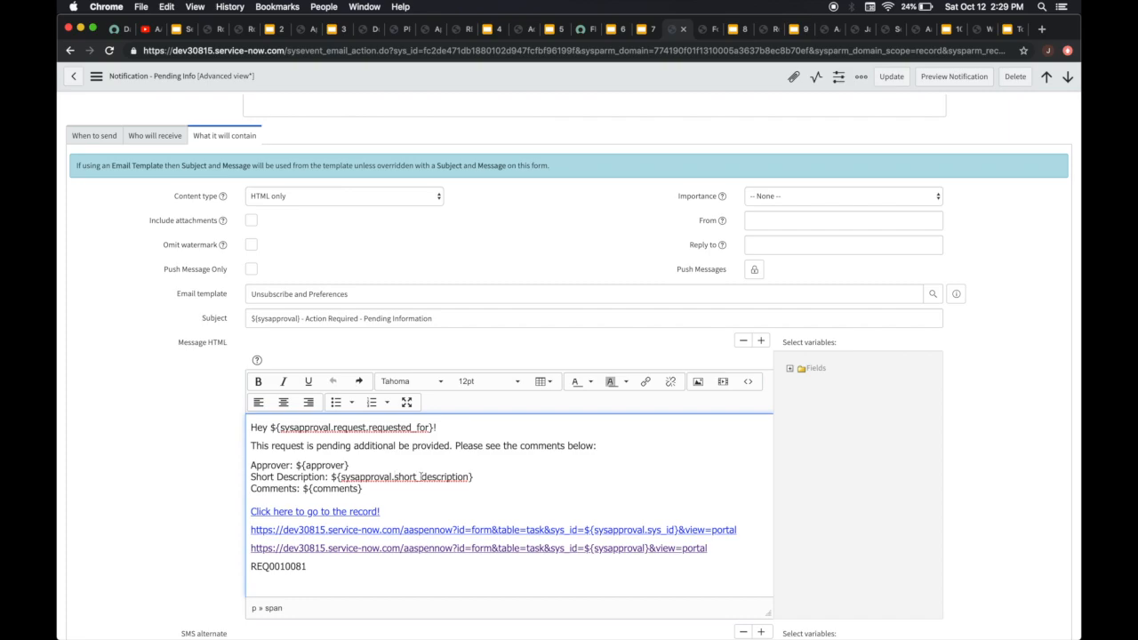
Go past the Client/BR scripts slide to the Reported by City client script and examine its getReference line for u_reported_by
{"action": "left_click", "coordinate": [738, 32]}
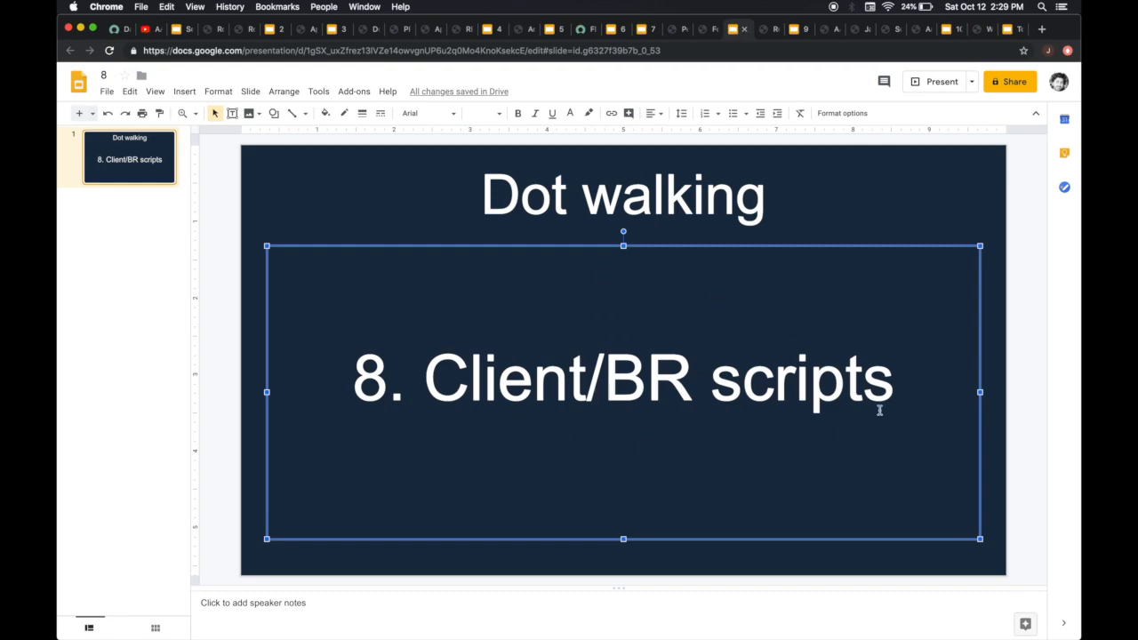
{"action": "left_click", "coordinate": [763, 37]}
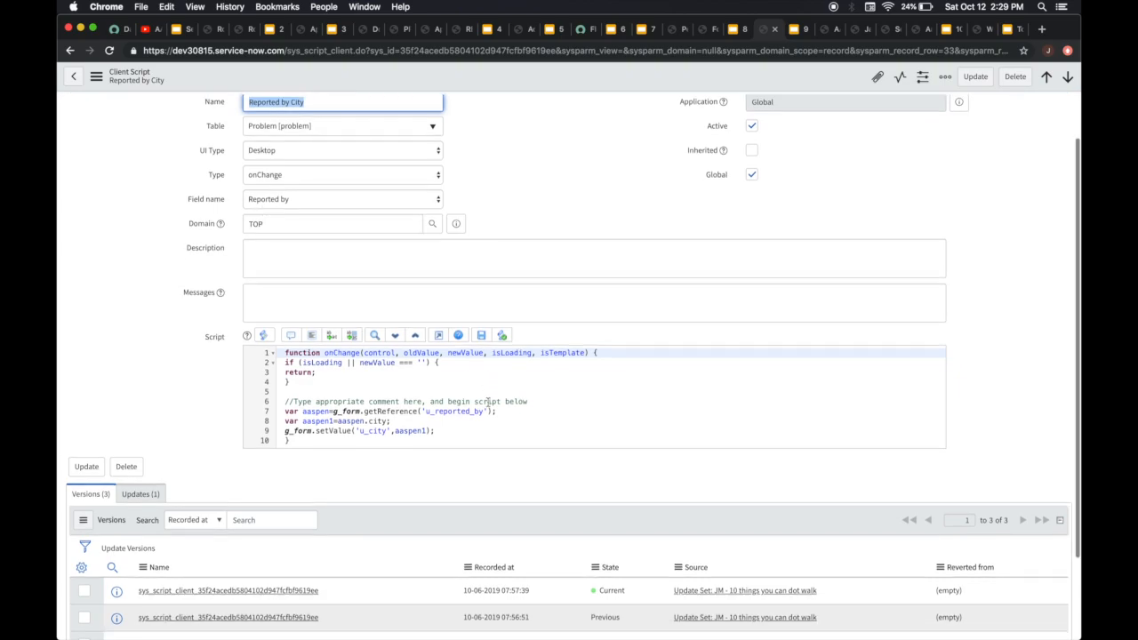
{"action": "left_click", "coordinate": [286, 413]}
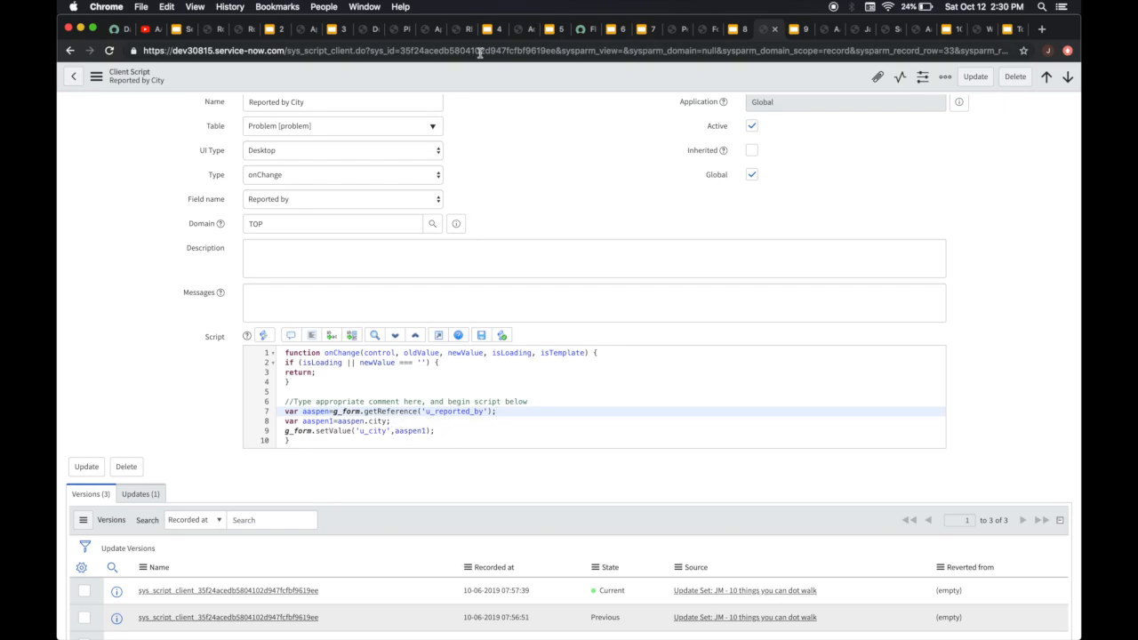
Check the city fields on the 1 - Critical problem record, then go to the Record Producer Script slide
{"action": "left_click", "coordinate": [392, 32]}
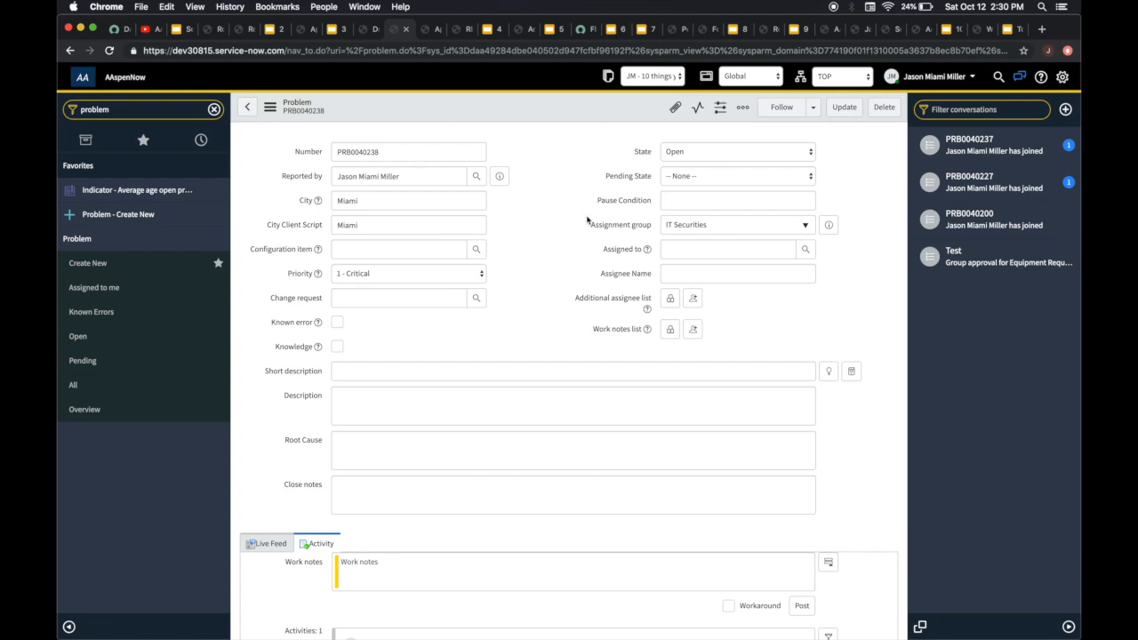
{"action": "left_click", "coordinate": [737, 32]}
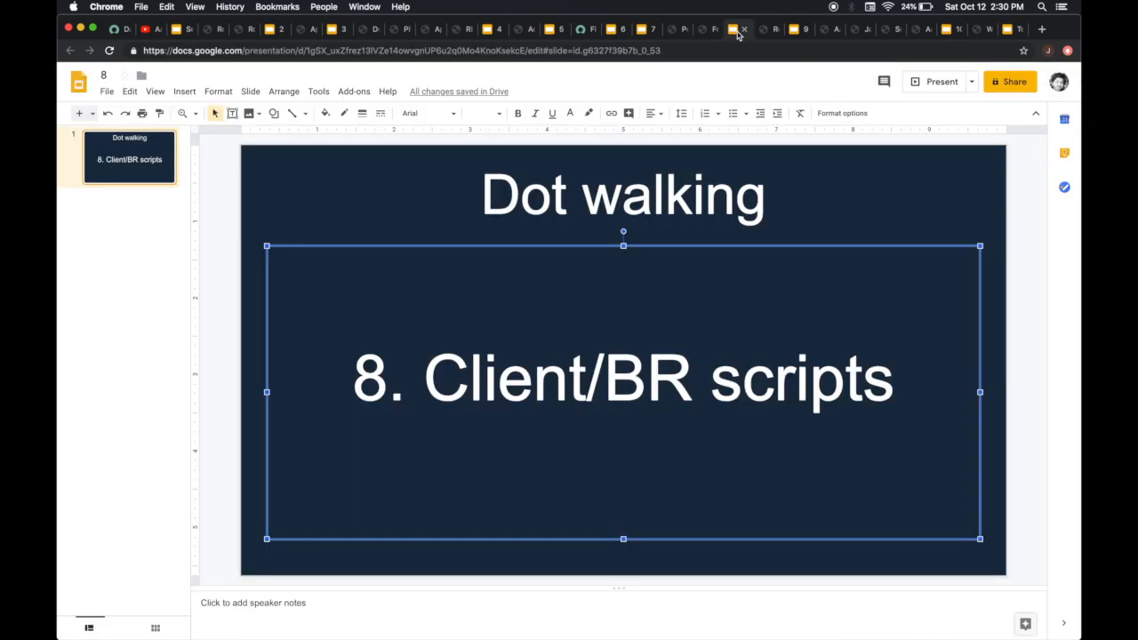
{"action": "left_click", "coordinate": [795, 32]}
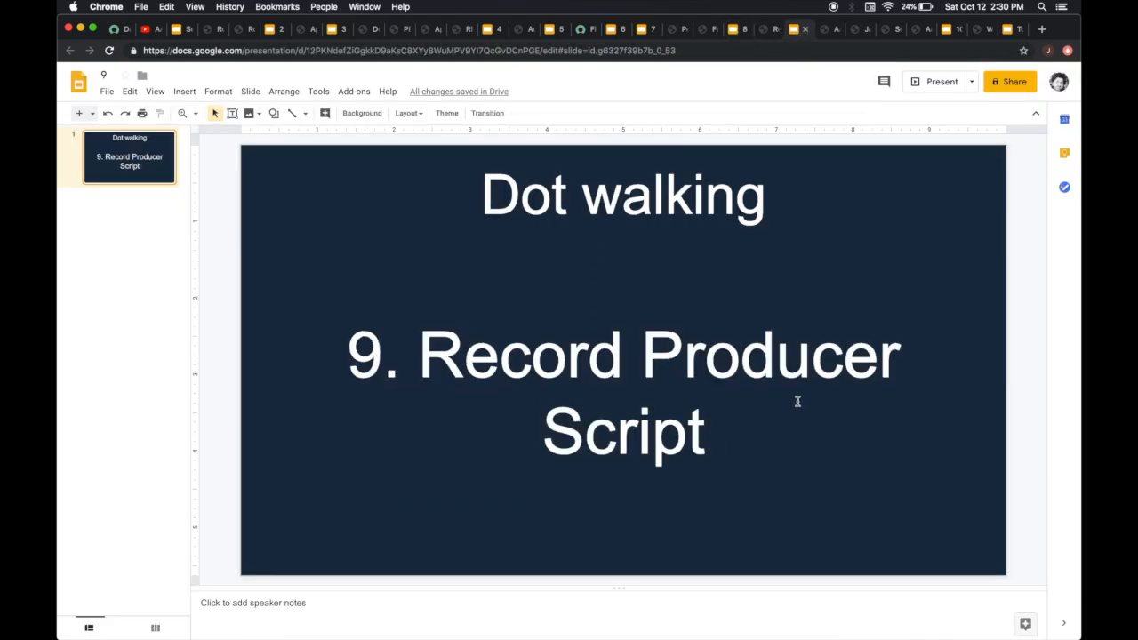
Open the AAspen Request record producer and examine its script and its list of variables
{"action": "left_click", "coordinate": [826, 31]}
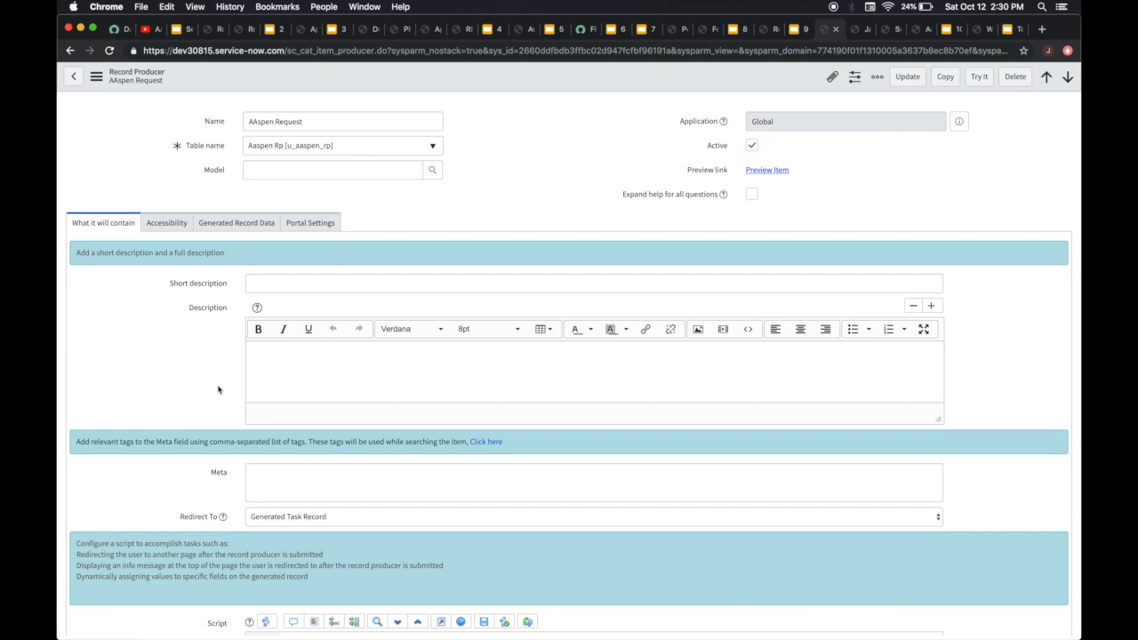
{"action": "scroll", "coordinate": [217, 390], "scroll_direction": "down", "scroll_amount": 8}
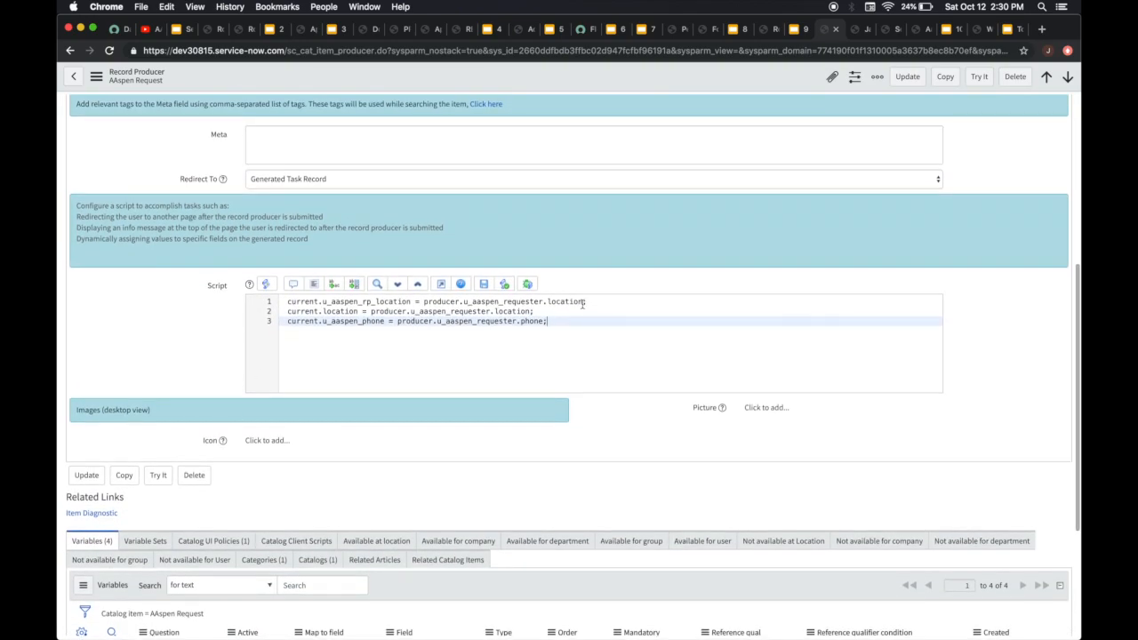
{"action": "left_click", "coordinate": [584, 302]}
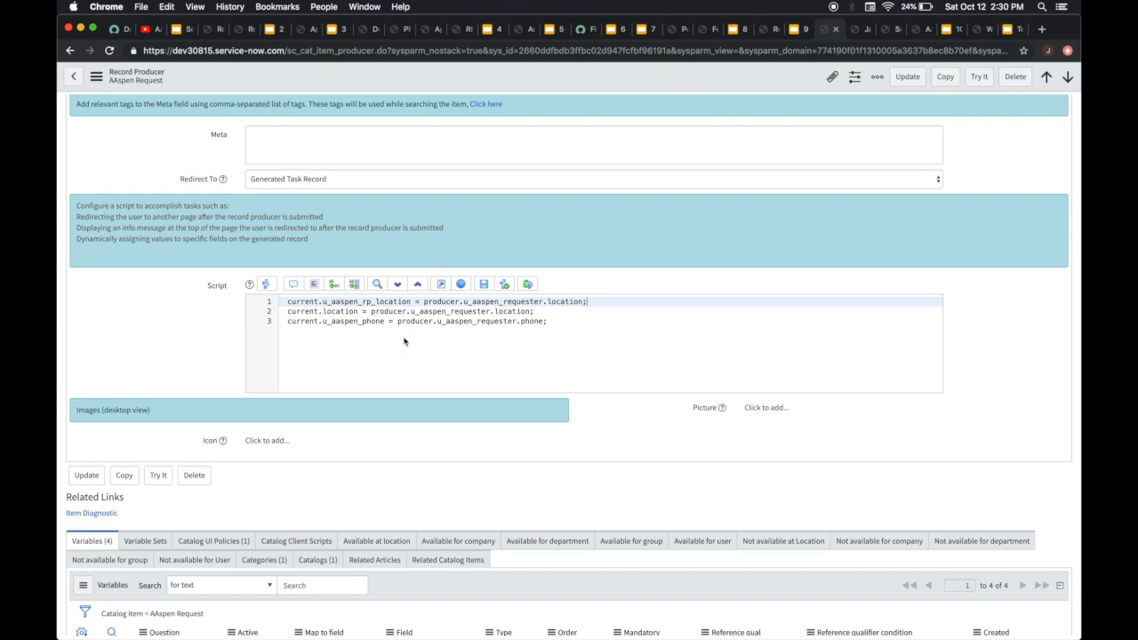
{"action": "scroll", "coordinate": [404, 341], "scroll_direction": "down", "scroll_amount": 4}
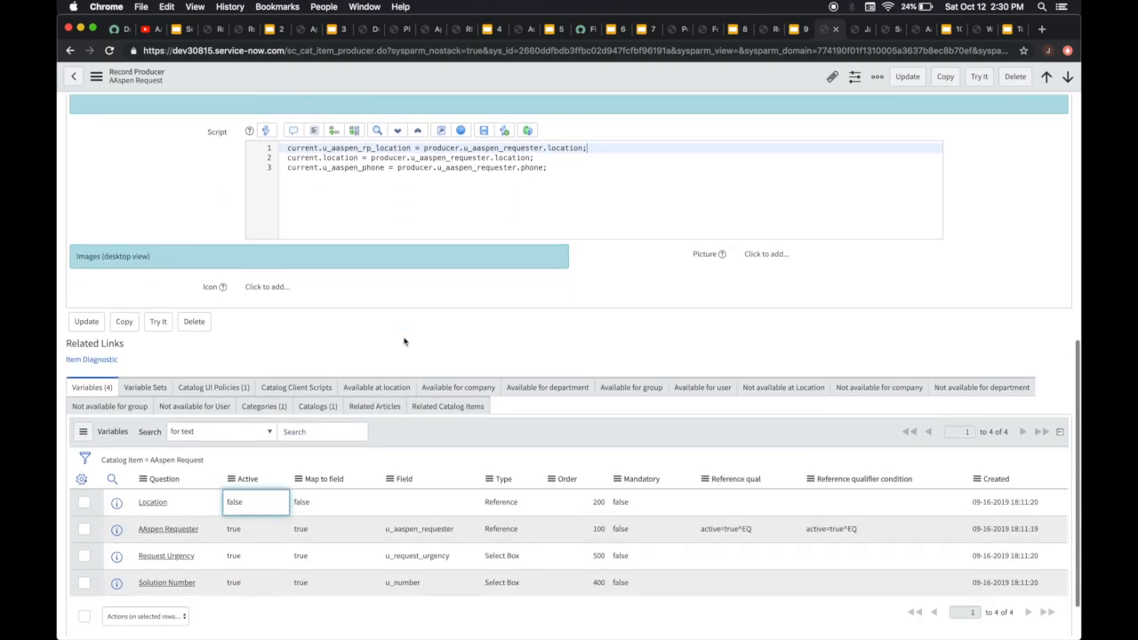
{"action": "scroll", "coordinate": [416, 483], "scroll_direction": "up", "scroll_amount": 3}
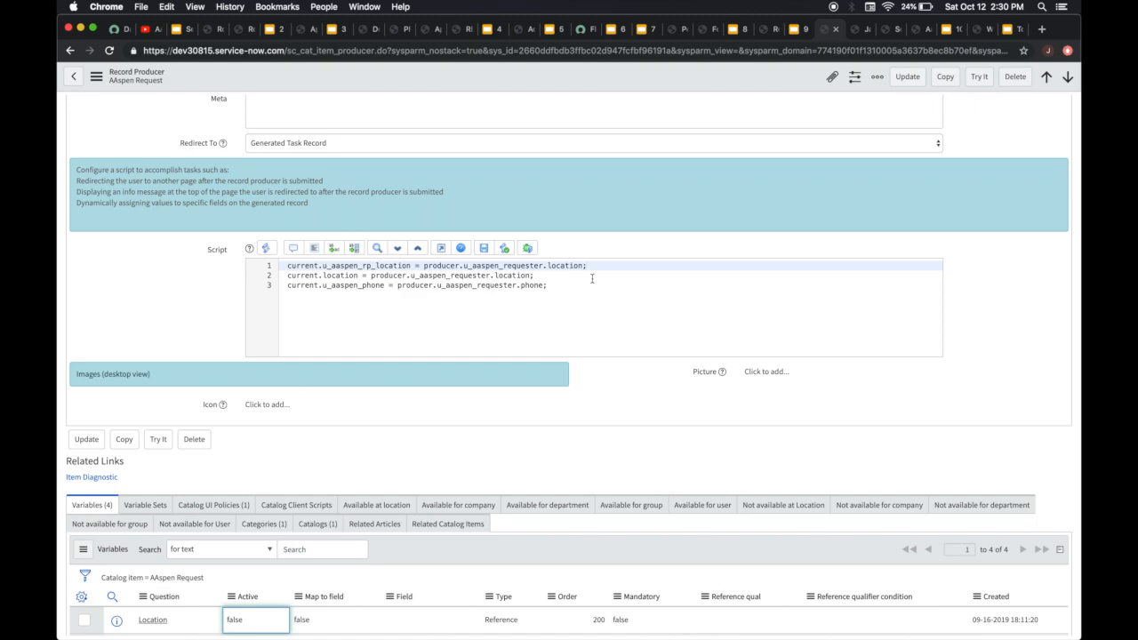
Examine the script line that fills u_aaspen_phone, highlighting its dot-walked u_aaspen_requester.phone part
{"action": "left_click", "coordinate": [285, 289]}
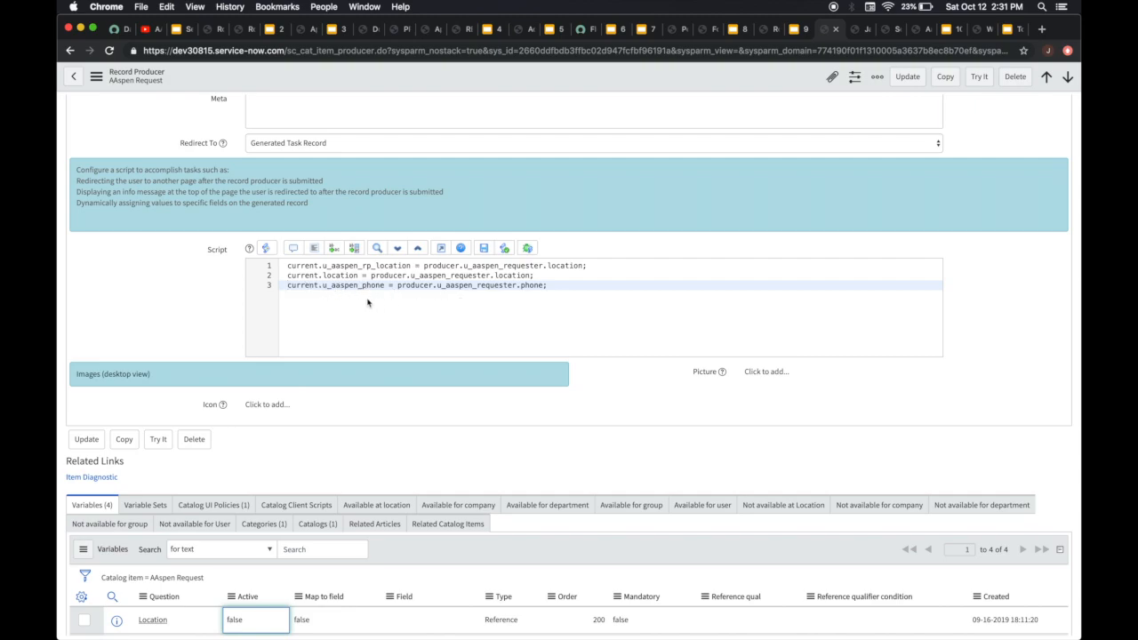
{"action": "left_click_drag", "start_coordinate": [564, 284], "coordinate": [423, 286]}
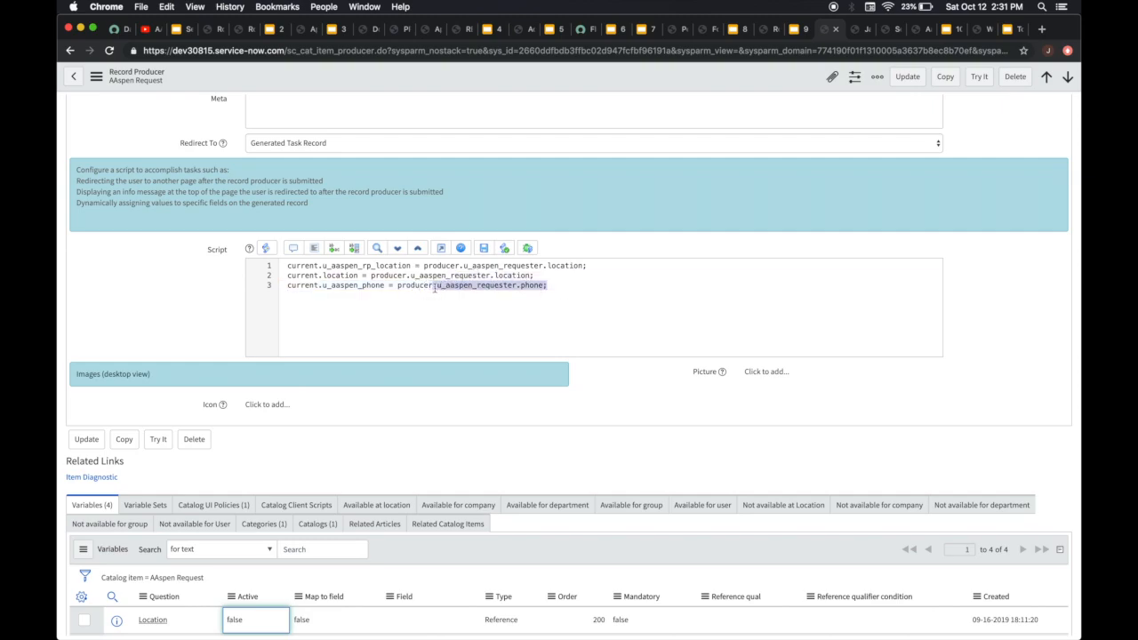
{"action": "left_click", "coordinate": [476, 287]}
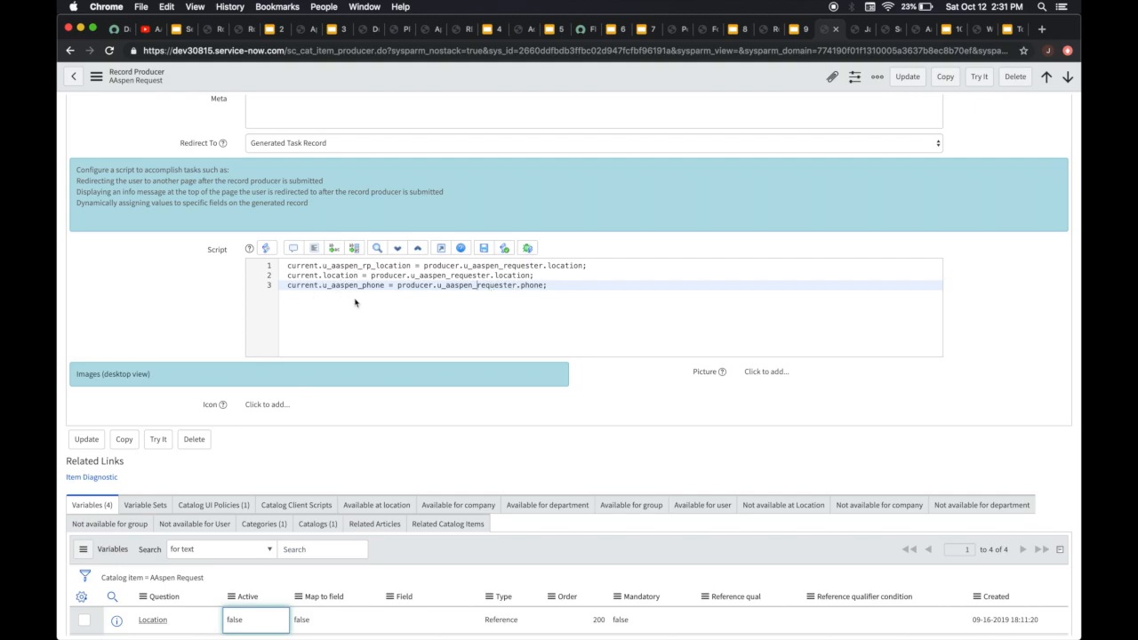
{"action": "scroll", "coordinate": [637, 289], "scroll_direction": "up", "scroll_amount": 2}
{"action": "scroll", "coordinate": [636, 288], "scroll_direction": "up", "scroll_amount": 1}
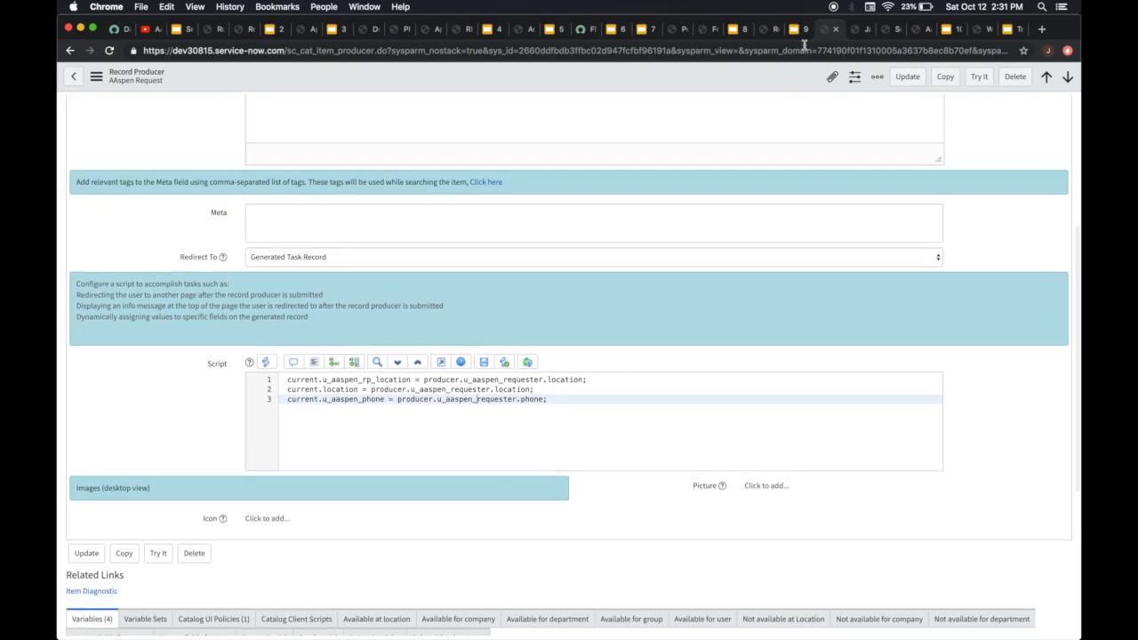
Compare the record producer script with the phone and location fields on the requester's user record
{"action": "left_click", "coordinate": [854, 29]}
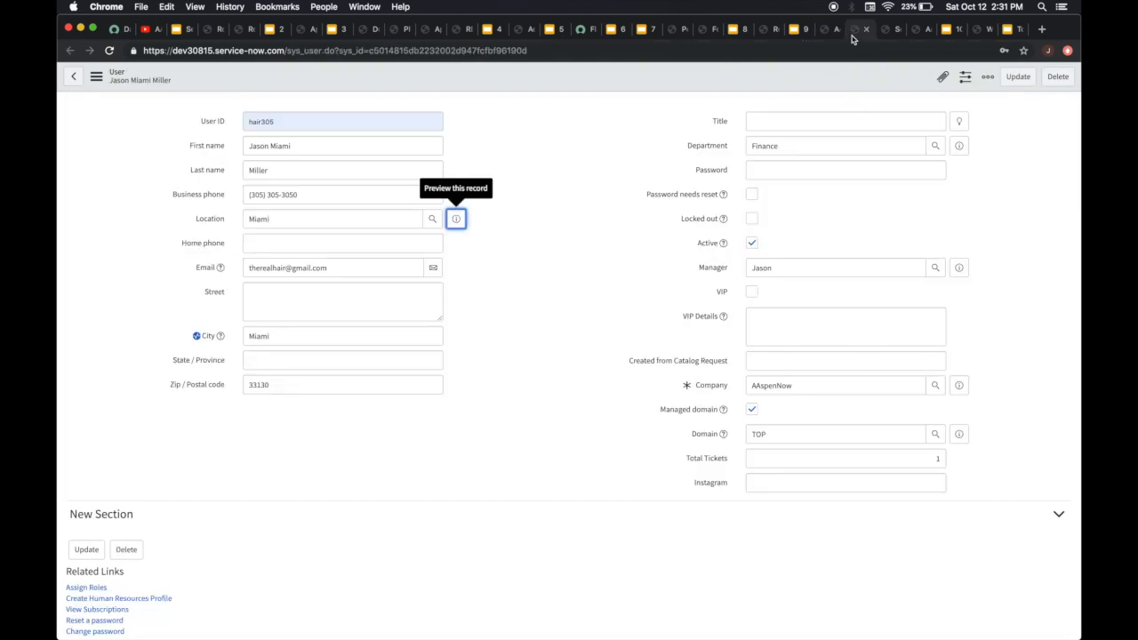
{"action": "left_click", "coordinate": [823, 34]}
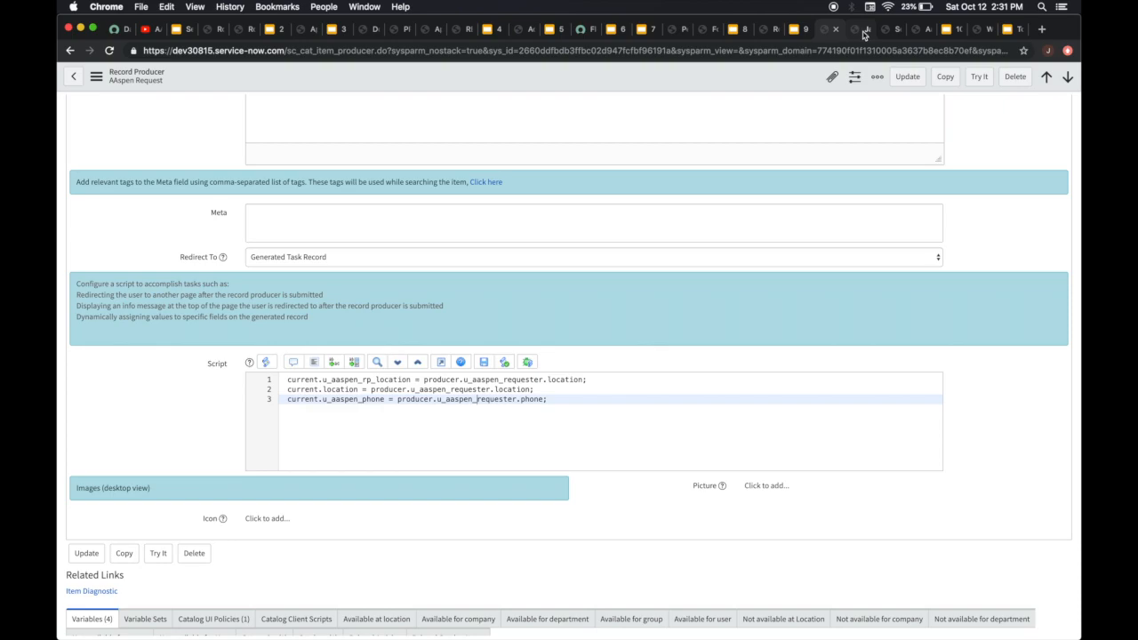
{"action": "left_click", "coordinate": [863, 34]}
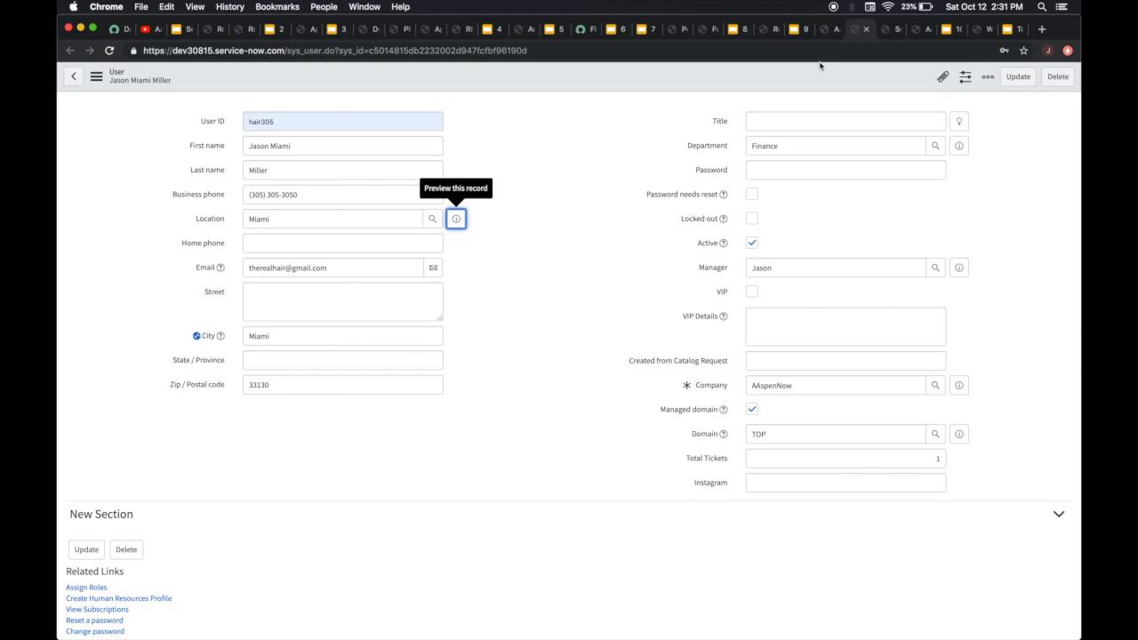
Open the AAspen Solution Request form in the AAspenNow portal and select the requester's name as AAspen Requester
{"action": "left_click", "coordinate": [884, 32]}
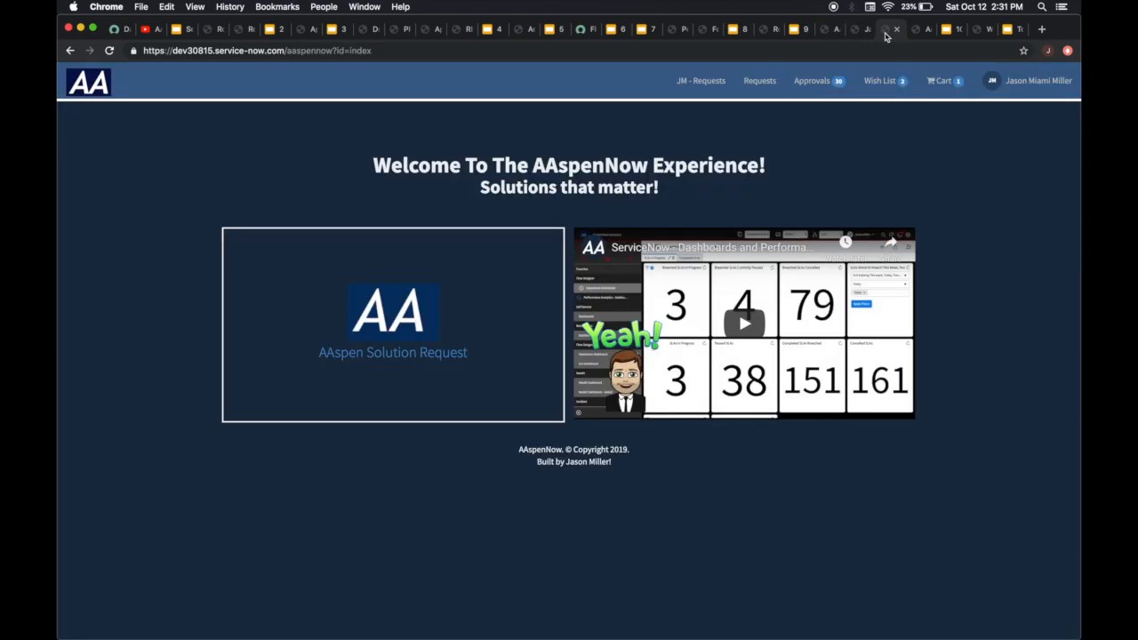
{"action": "left_click", "coordinate": [414, 307]}
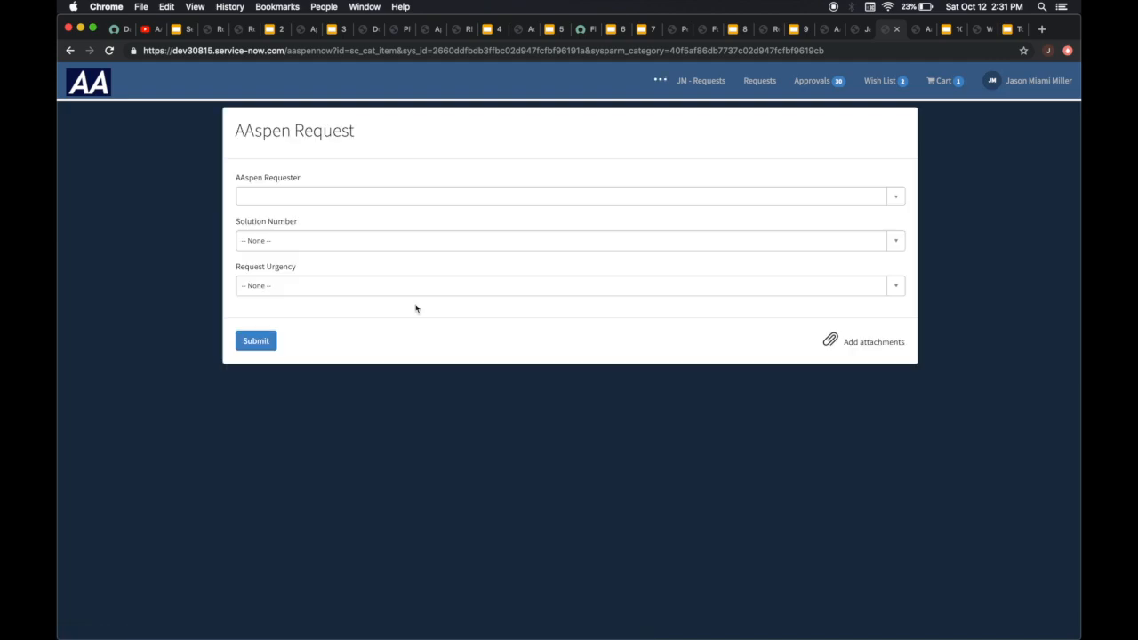
{"action": "left_click", "coordinate": [282, 204]}
{"action": "left_click", "coordinate": [393, 169]}
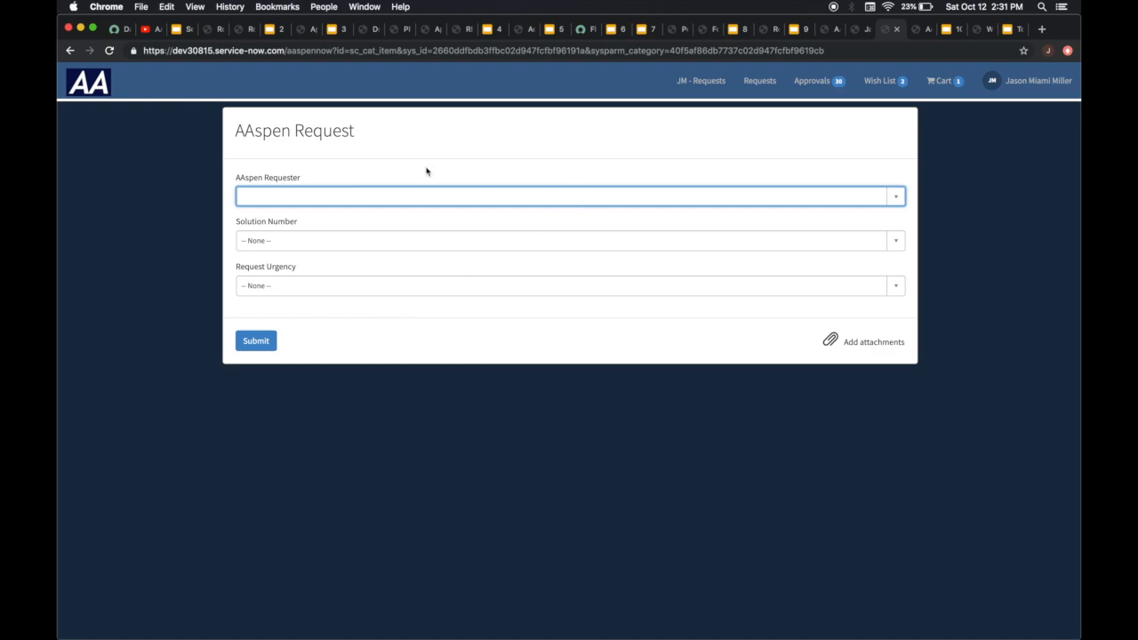
{"action": "left_click", "coordinate": [395, 195]}
{"action": "type", "text": "jason"}
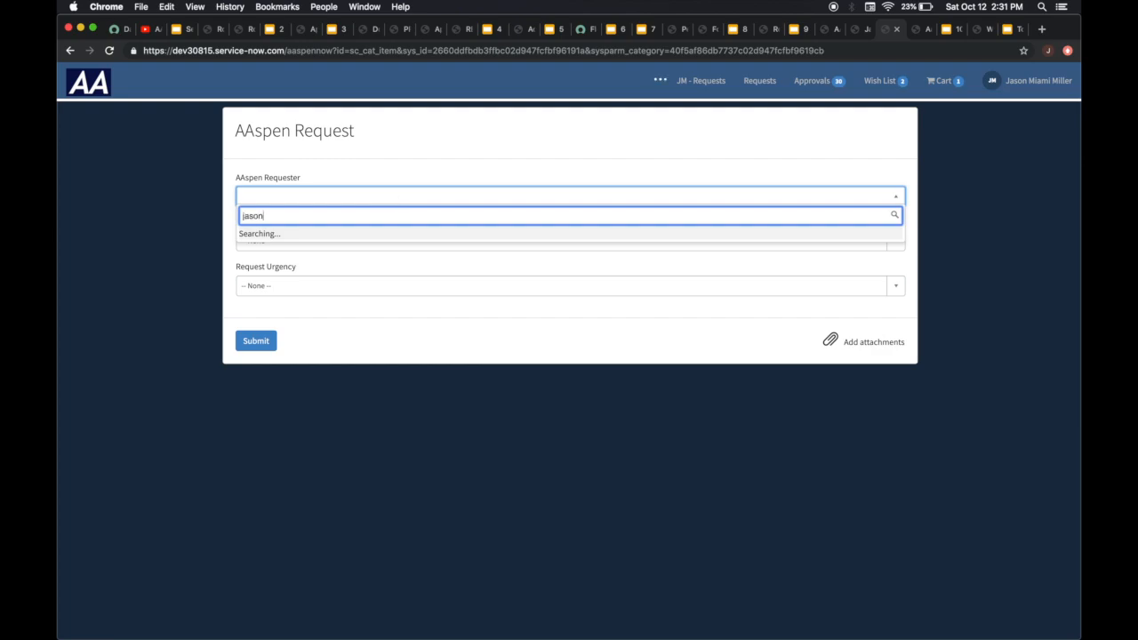
{"action": "type", "text": " miami"}
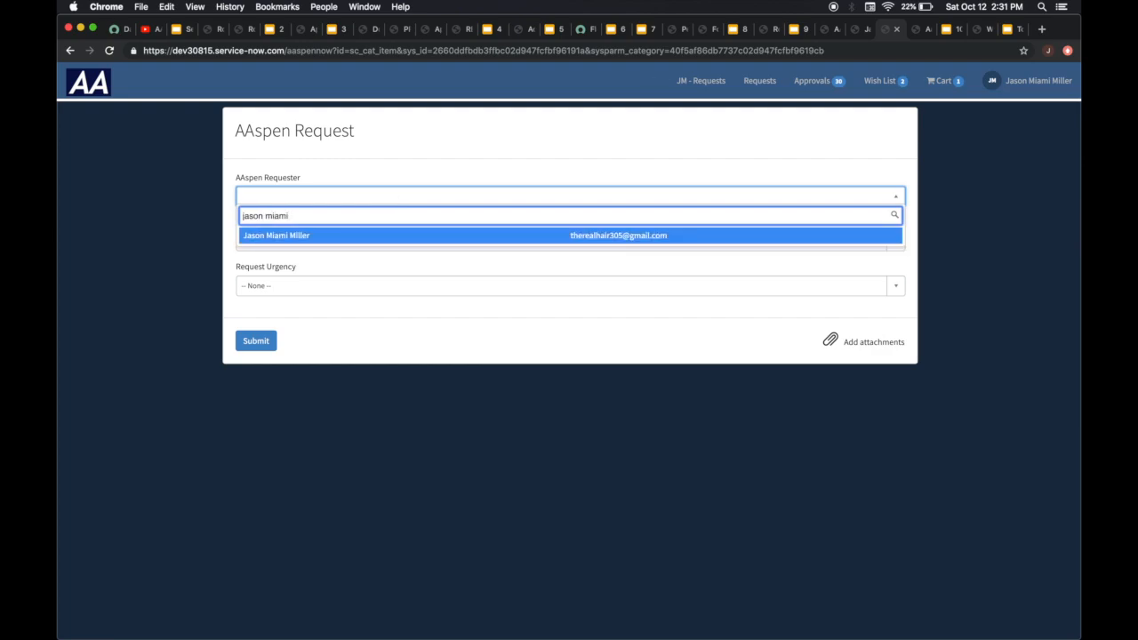
{"action": "left_click", "coordinate": [312, 234]}
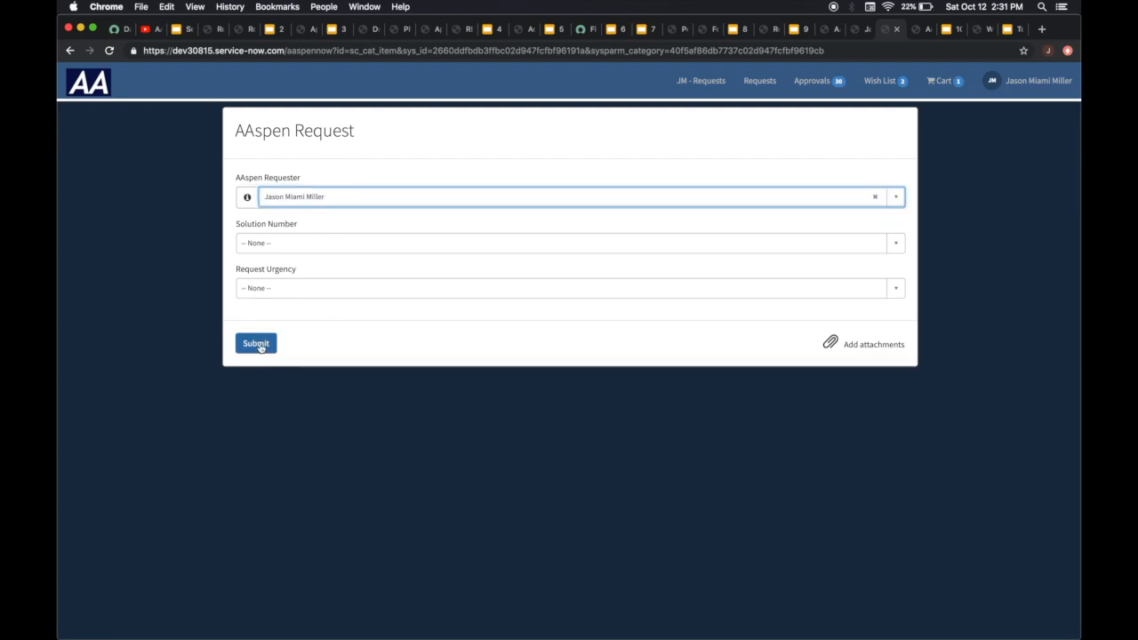
Set Solution Number to 5 and Request Urgency to Critical, submit the request and dismiss the confirmation message
{"action": "left_click", "coordinate": [273, 244]}
{"action": "left_click", "coordinate": [286, 315]}
{"action": "left_click", "coordinate": [306, 290]}
{"action": "left_click", "coordinate": [299, 361]}
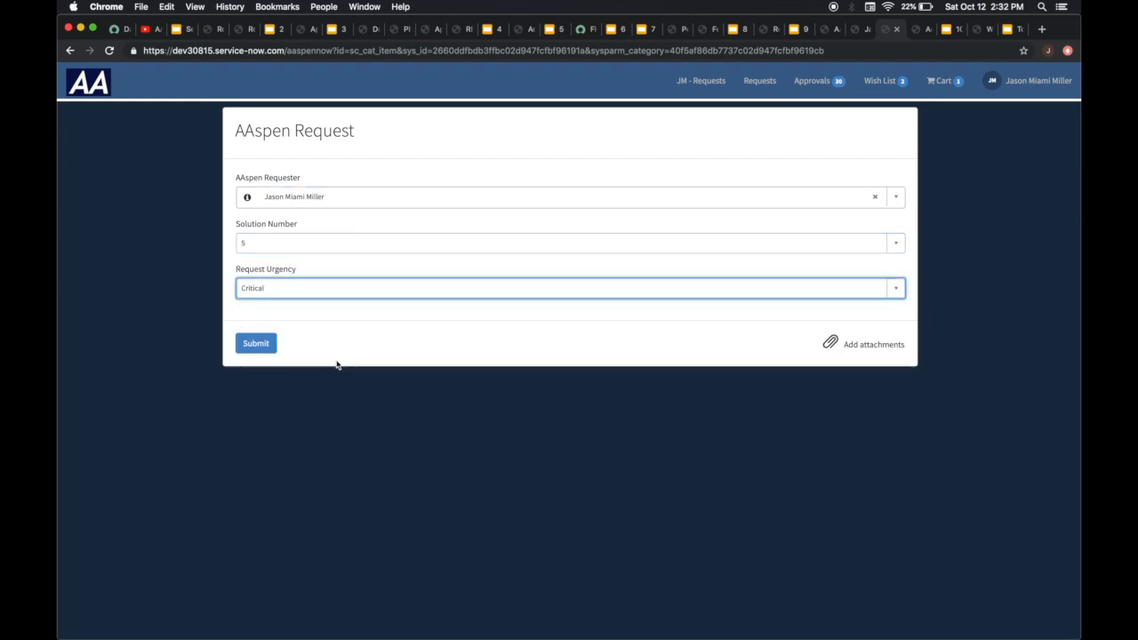
{"action": "left_click", "coordinate": [251, 344]}
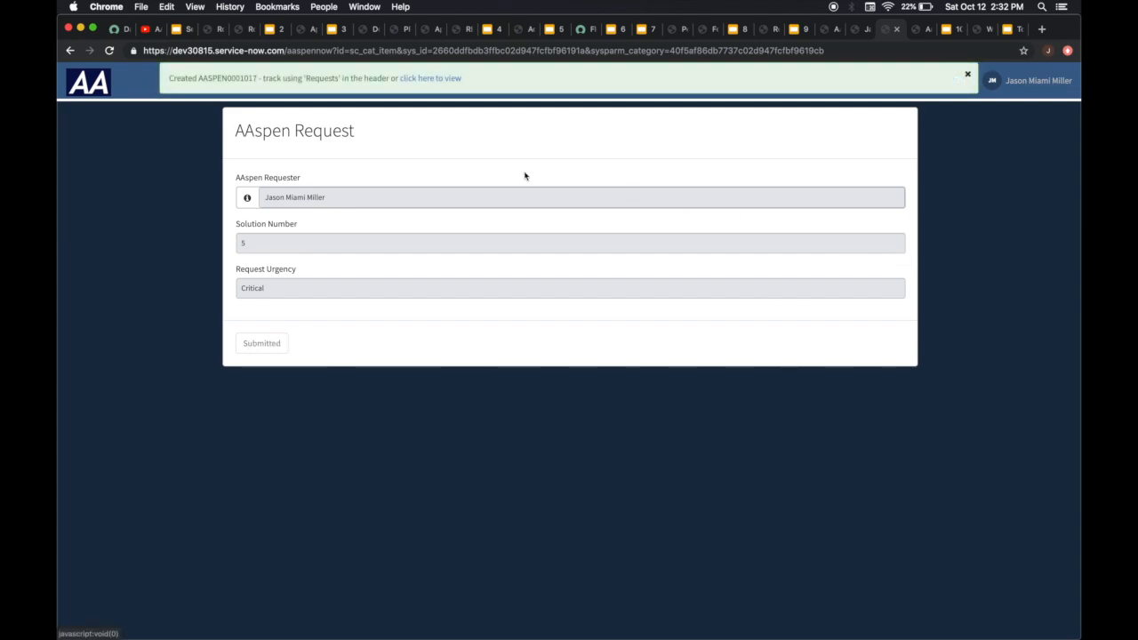
{"action": "left_click", "coordinate": [967, 75]}
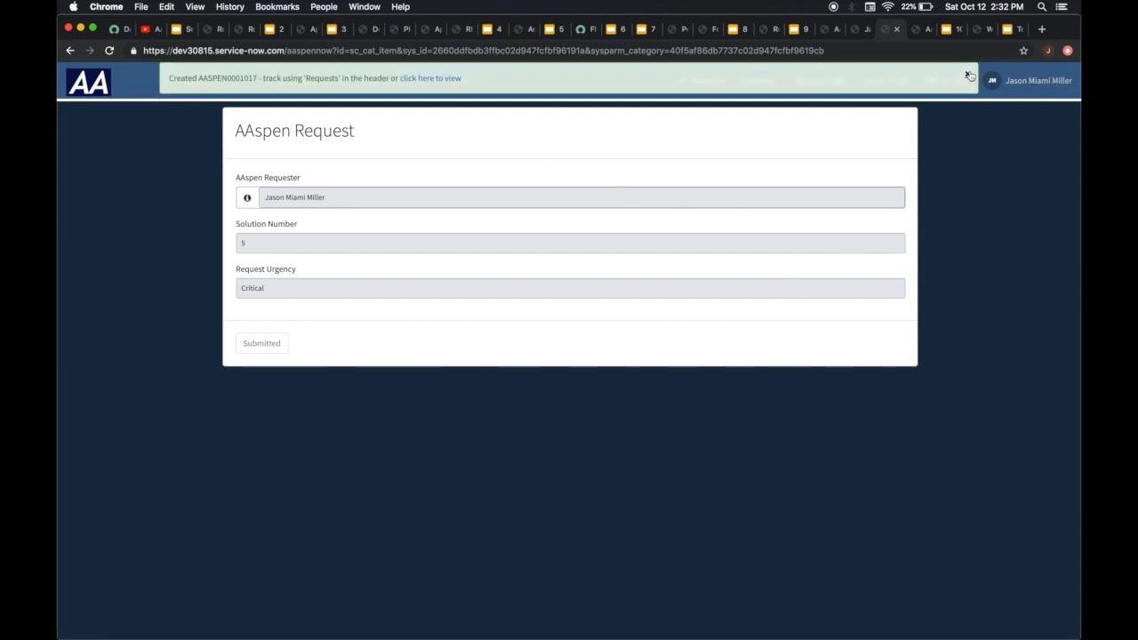
Refresh the Aaspen Rps list and check the location, phone and city columns of the new record
{"action": "left_click", "coordinate": [919, 28]}
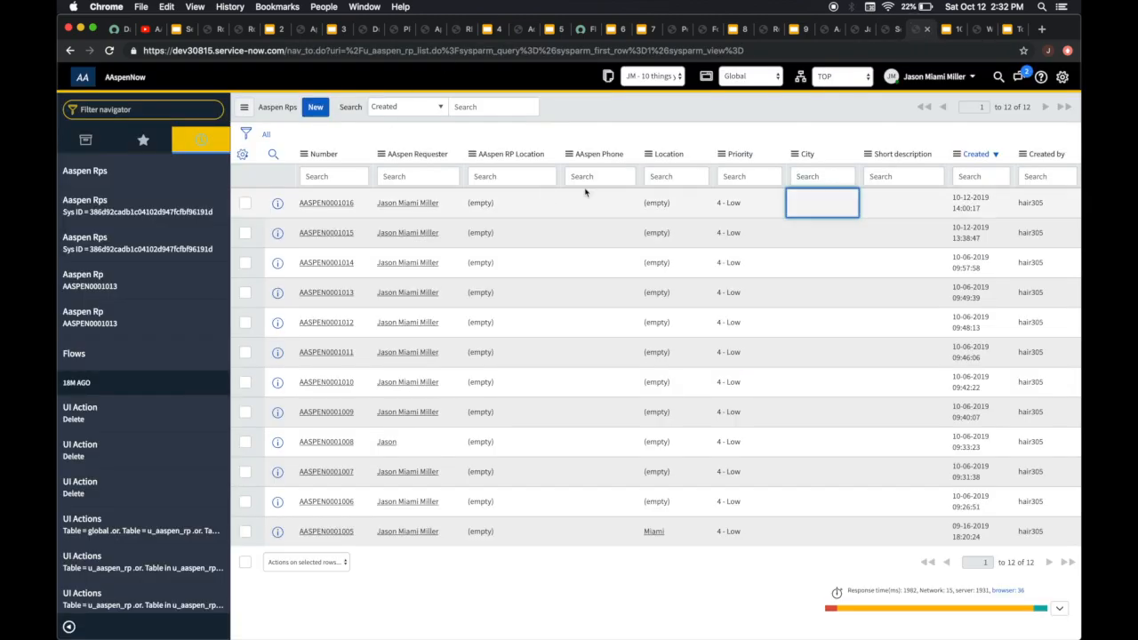
{"action": "right_click", "coordinate": [622, 115]}
{"action": "left_click", "coordinate": [651, 175]}
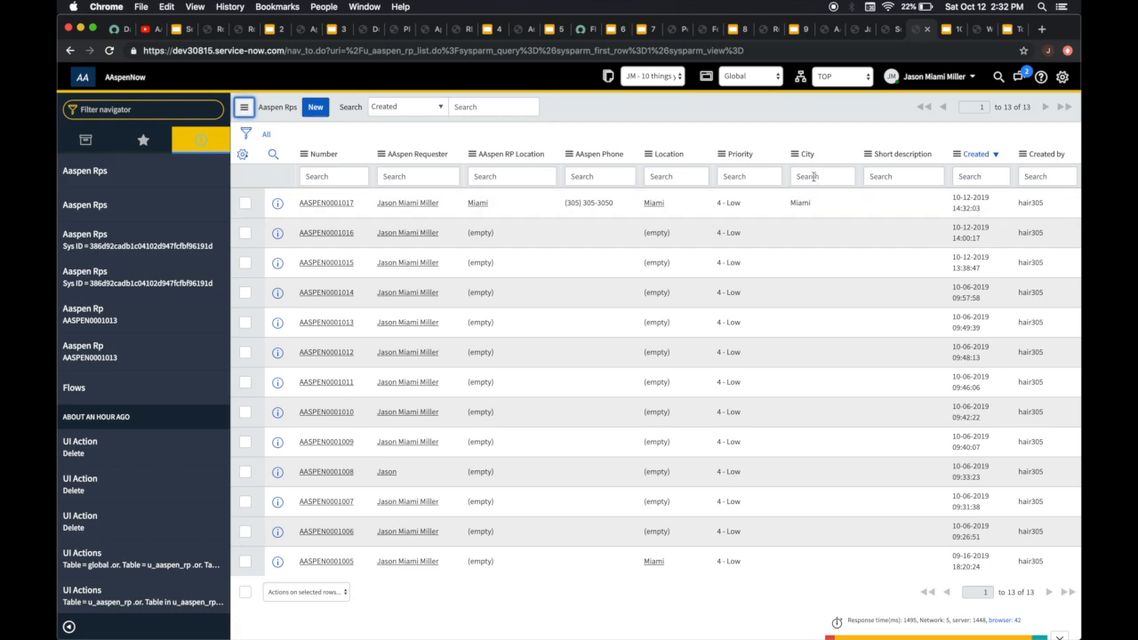
View the Workflow - Run Script slide and the ten-item summary slide, then go to the AAspen workflow
{"action": "left_click", "coordinate": [950, 29]}
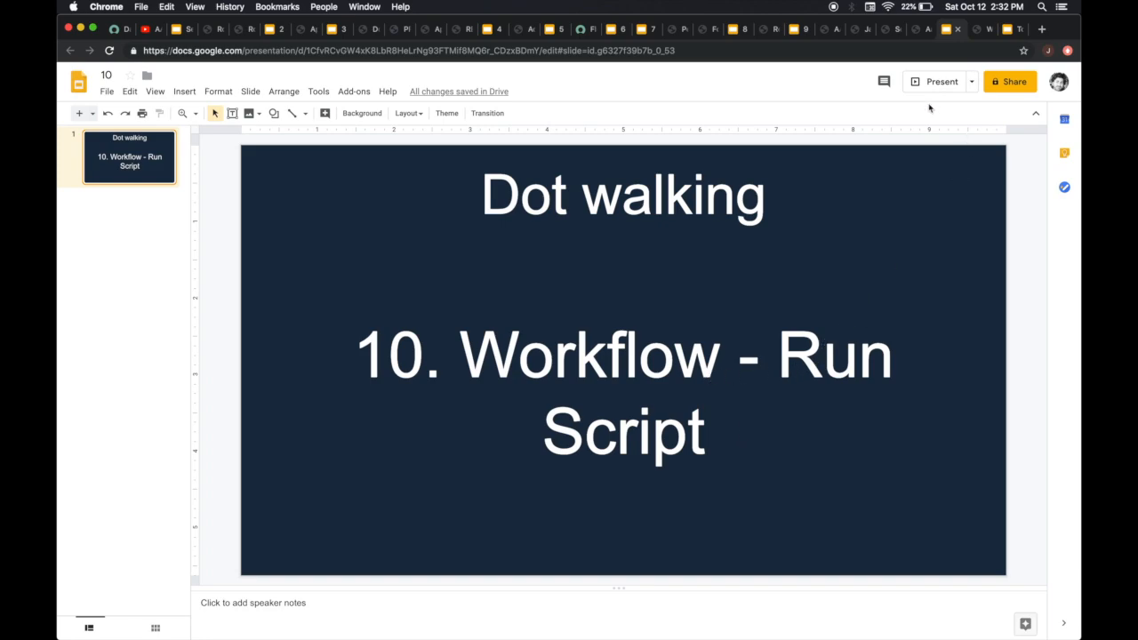
{"action": "left_click", "coordinate": [1009, 30]}
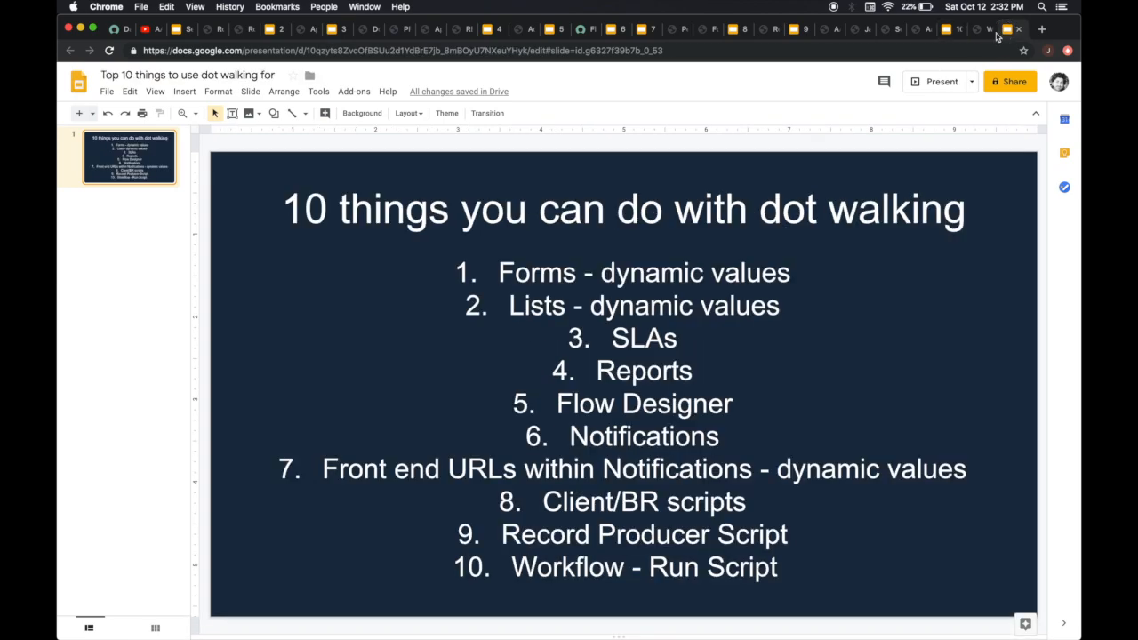
{"action": "left_click", "coordinate": [977, 35]}
{"action": "left_click", "coordinate": [955, 32]}
{"action": "left_click", "coordinate": [981, 31]}
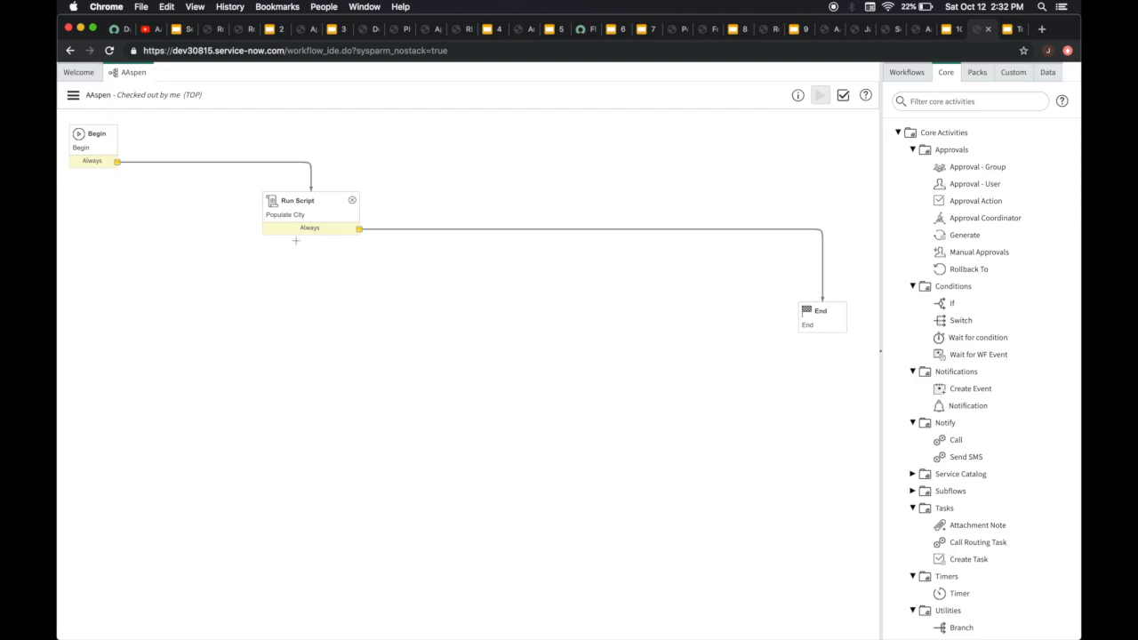
Open the Populate City Run Script activity and examine its line assigning the requester's city to current.u_city
{"action": "double_click", "coordinate": [313, 205]}
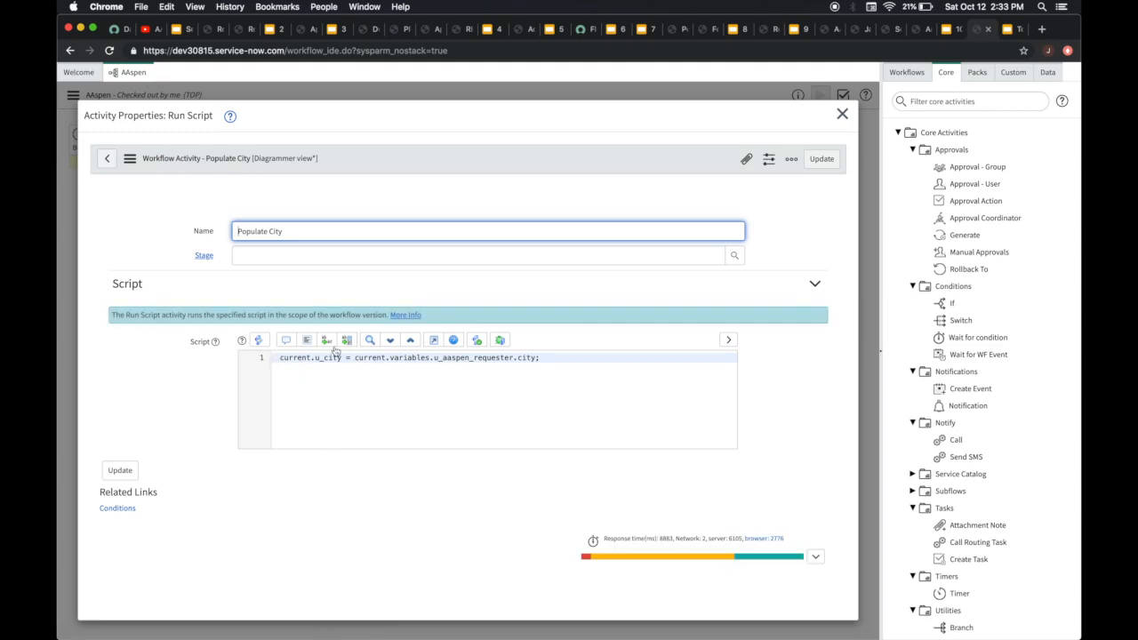
{"action": "left_click", "coordinate": [344, 356]}
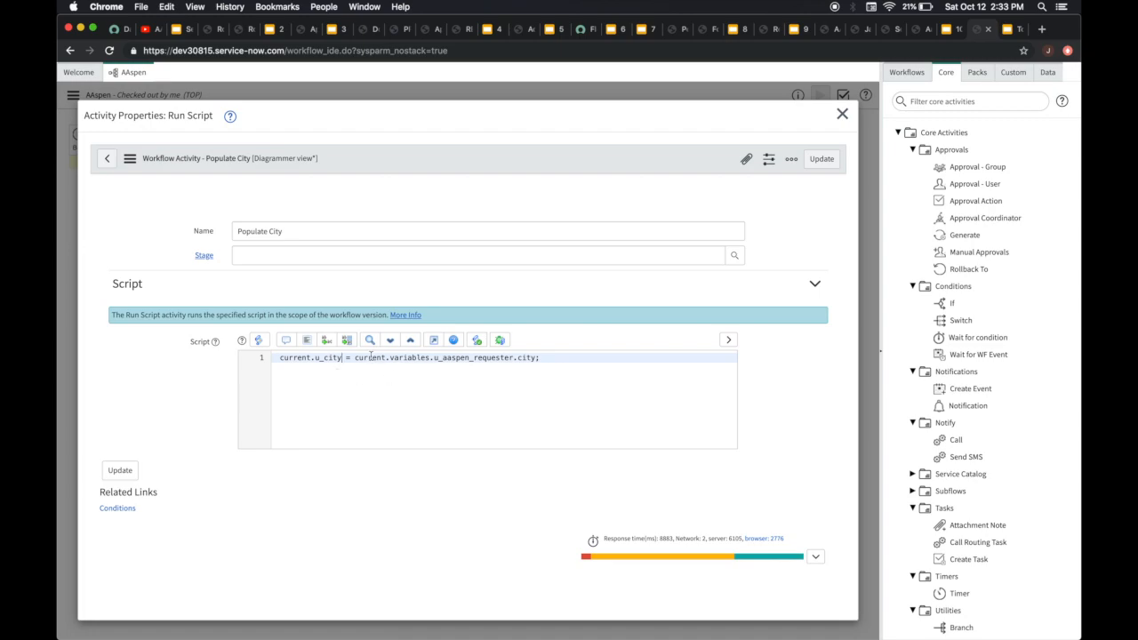
{"action": "left_click", "coordinate": [355, 358]}
{"action": "left_click", "coordinate": [546, 358]}
Check the City column in the Aaspen Rps list, then return to the Populate City activity properties
{"action": "left_click", "coordinate": [917, 31]}
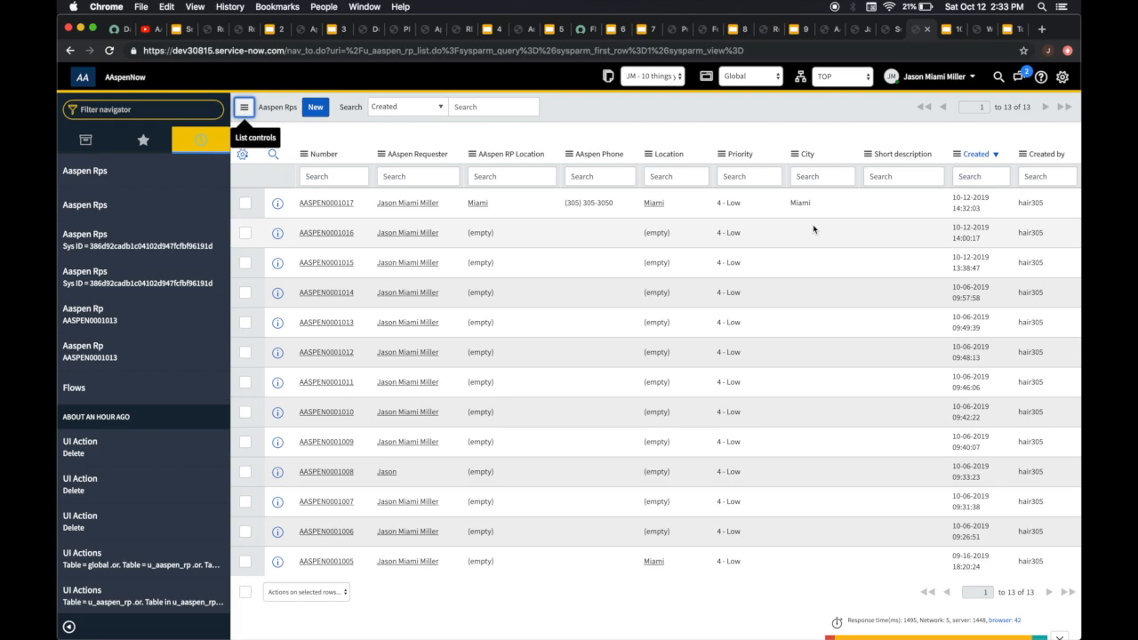
{"action": "left_click", "coordinate": [953, 38]}
{"action": "left_click", "coordinate": [984, 35]}
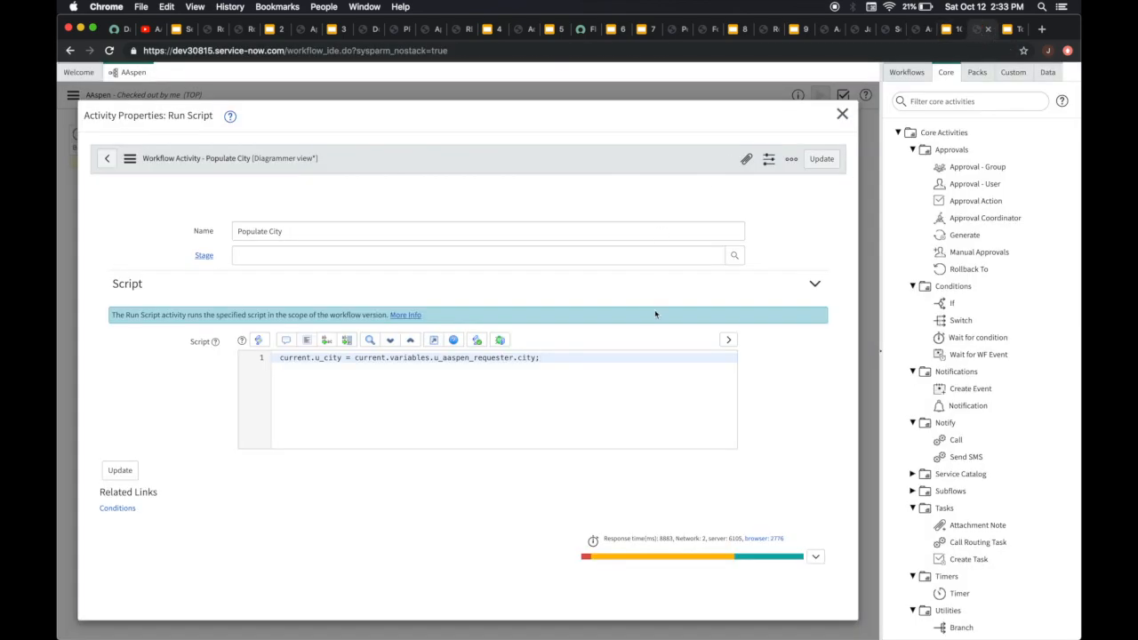
Close the activity properties, move the Populate City activity beside Begin and go to the dot-walking summary slide
{"action": "left_click", "coordinate": [842, 114]}
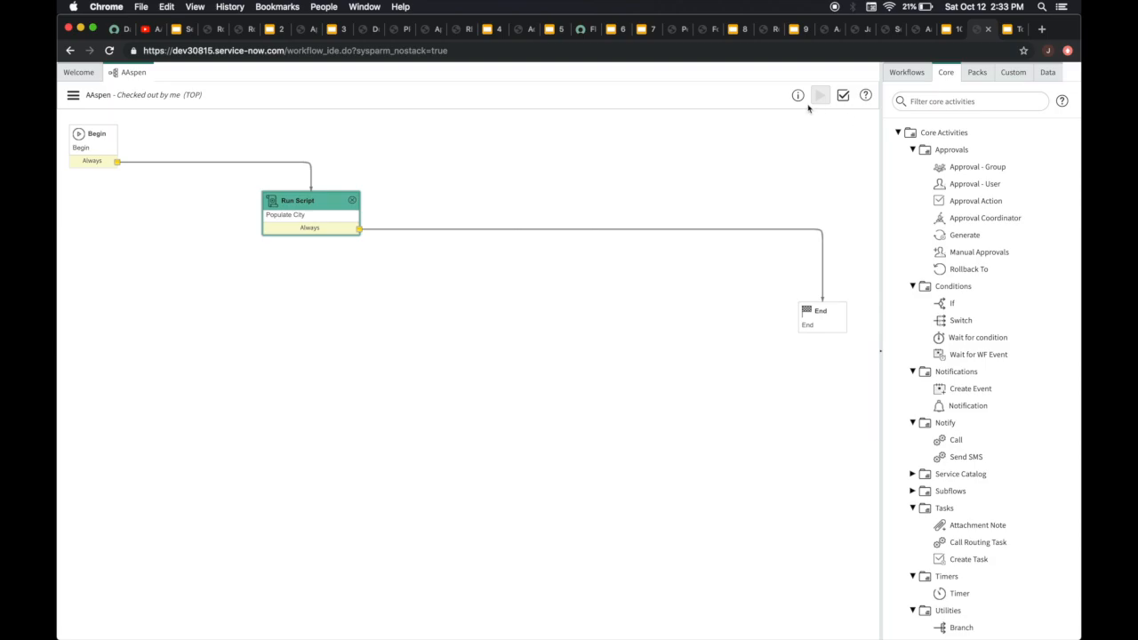
{"action": "left_click_drag", "start_coordinate": [301, 195], "coordinate": [198, 129]}
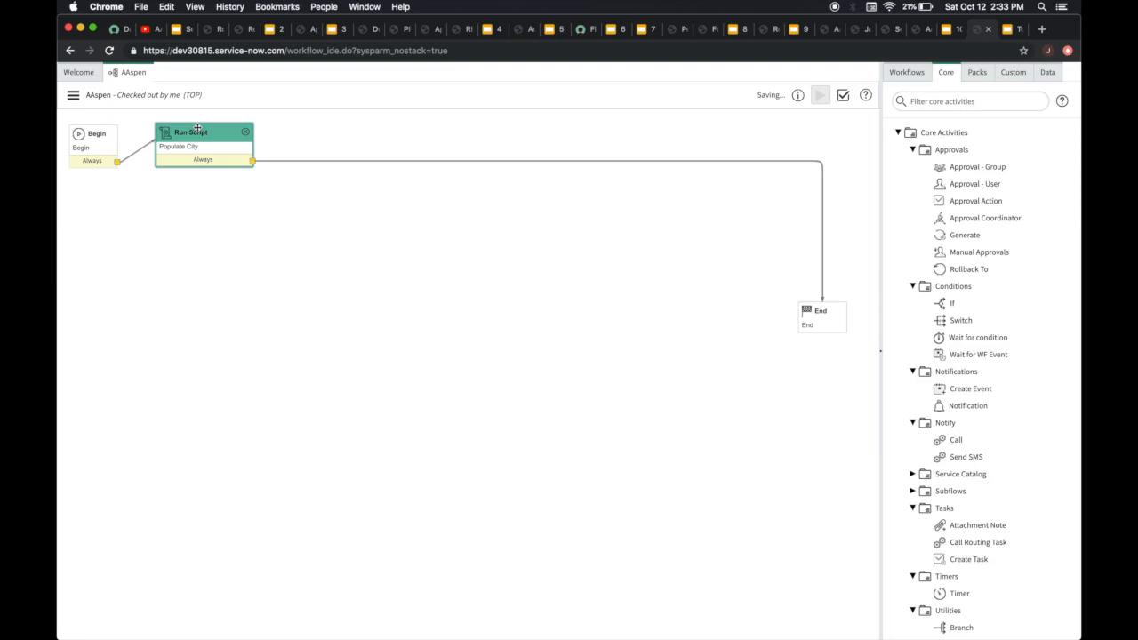
{"action": "left_click", "coordinate": [1006, 30]}
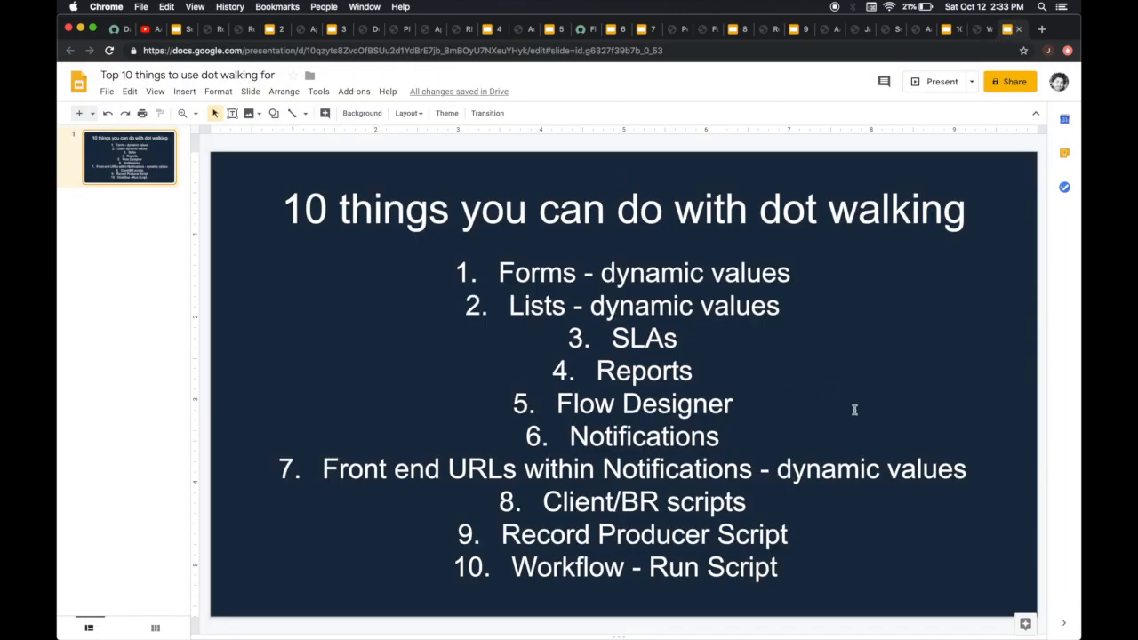